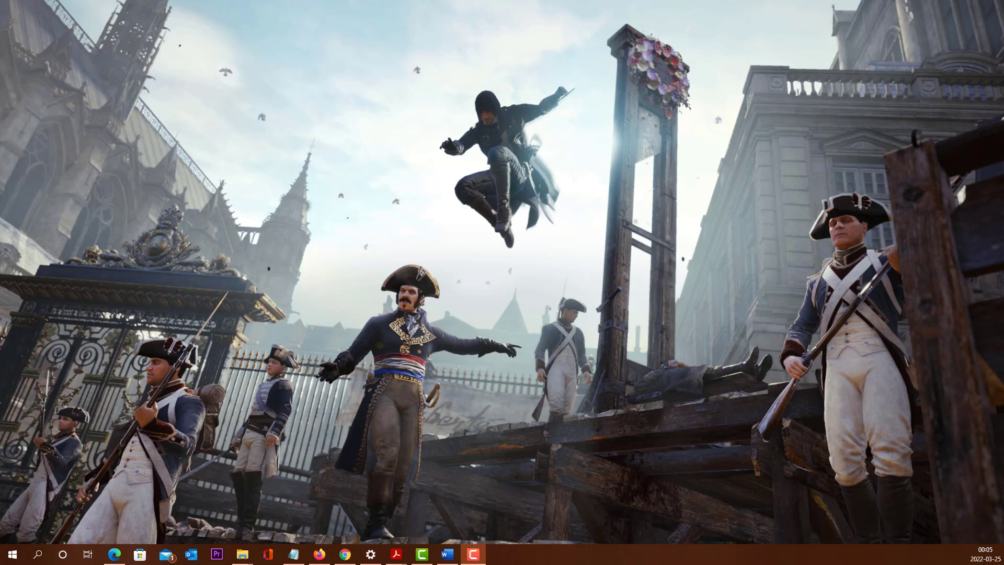
Step: Launch Excel and create a blank workbook
left_click(9, 562)
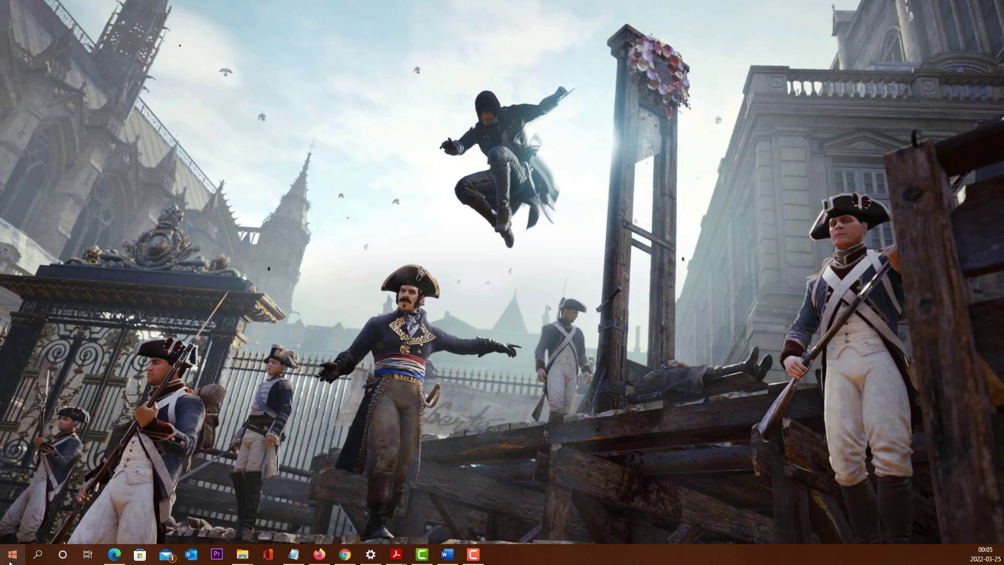
left_click(10, 556)
type("ec")
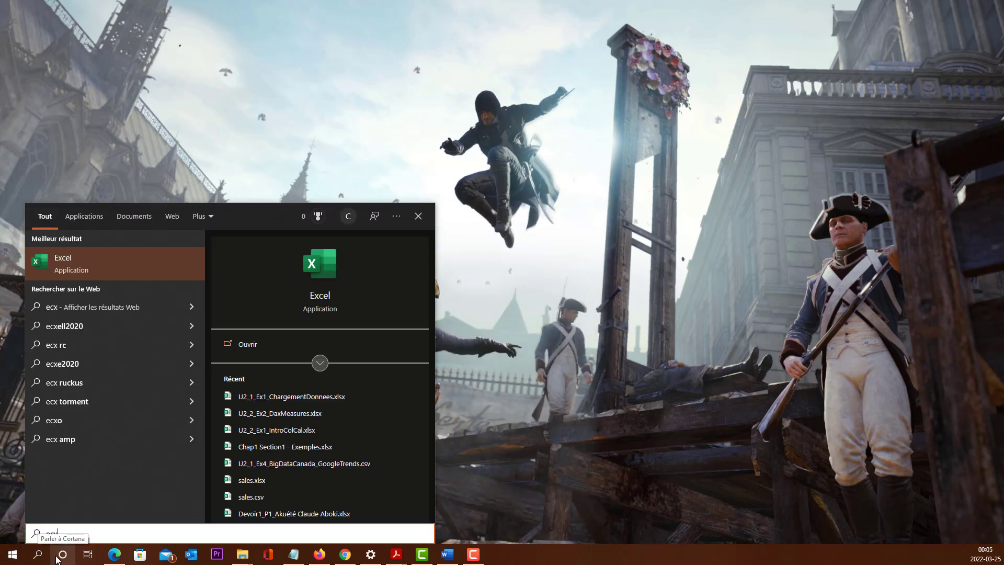
type("x")
key("Return")
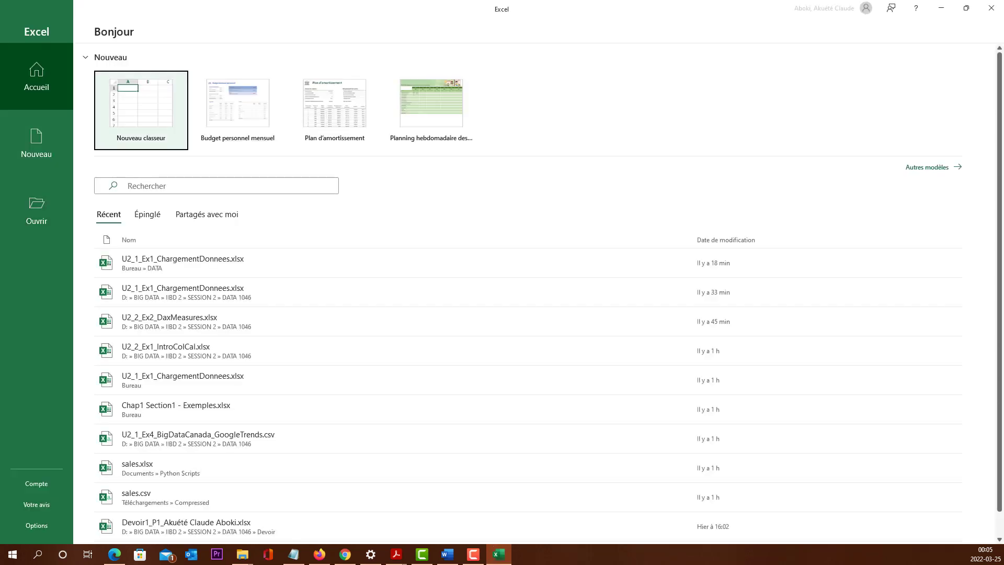
left_click(137, 129)
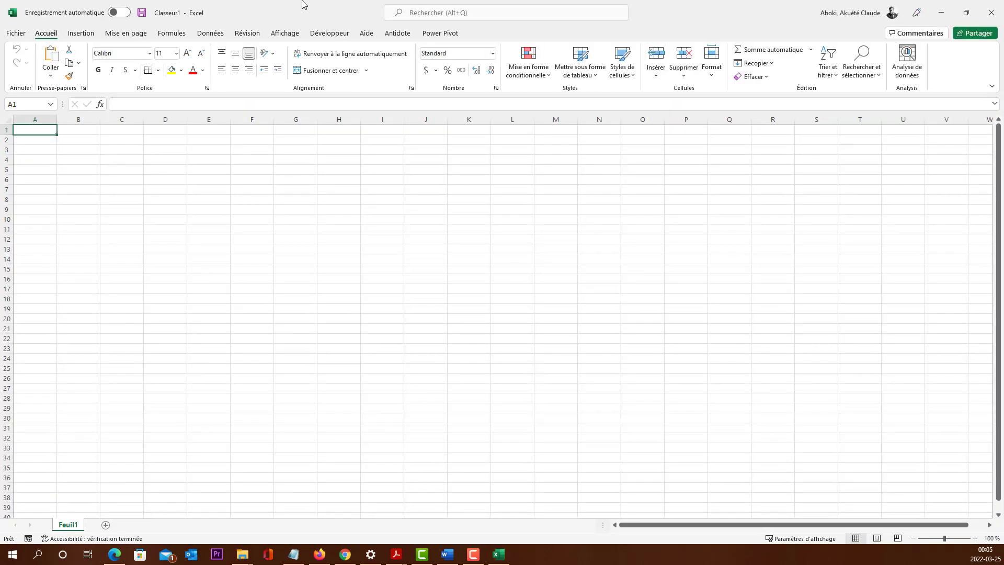
Step: Open the Power Pivot data model window for the blank workbook, and close the workbook without saving
left_click(443, 36)
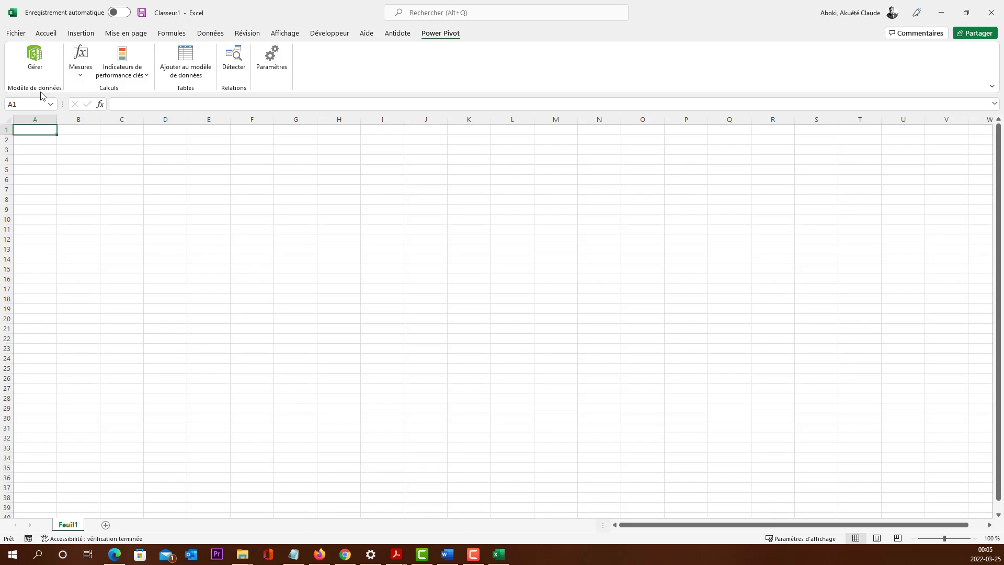
left_click(43, 58)
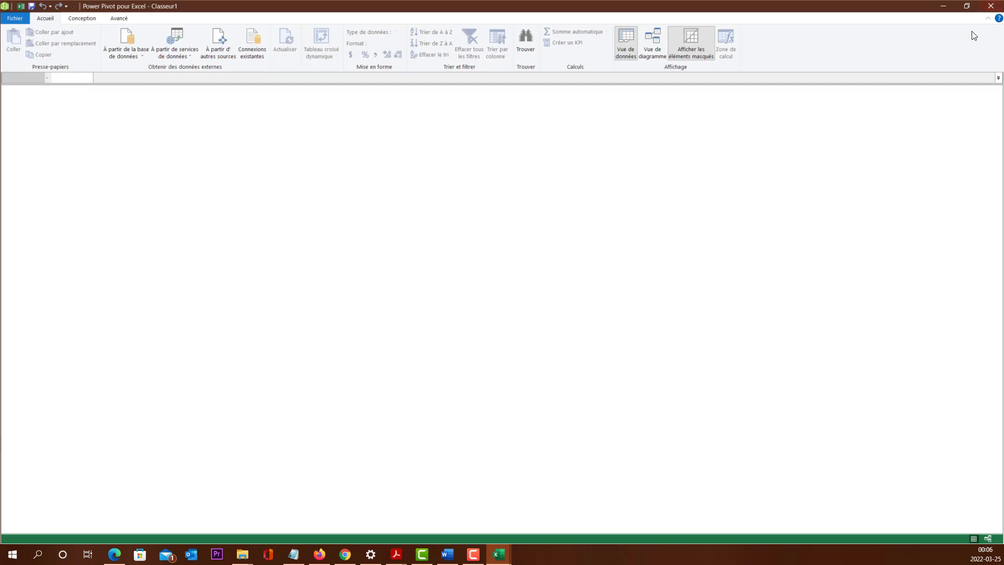
left_click(991, 6)
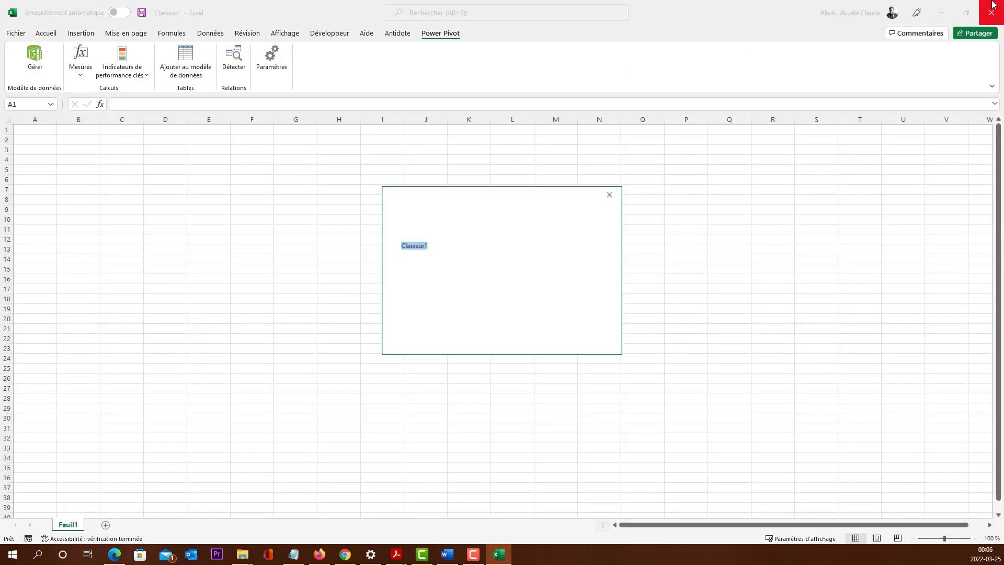
left_click(528, 336)
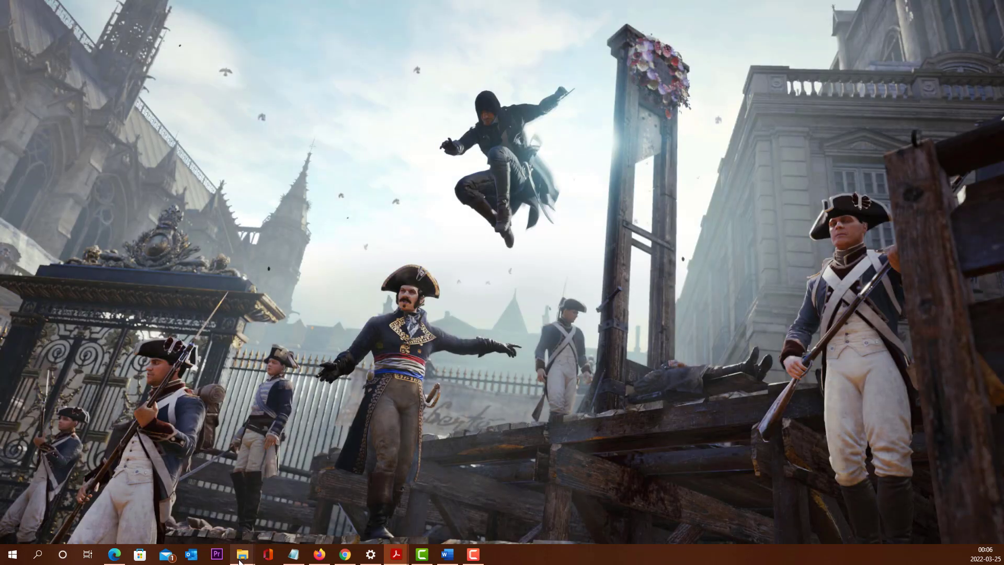
Step: Open the workbook U2_1_Ex1_ChargementDonnees.xlsx and bring up its data model in the Power Pivot window
mouse_move(242, 554)
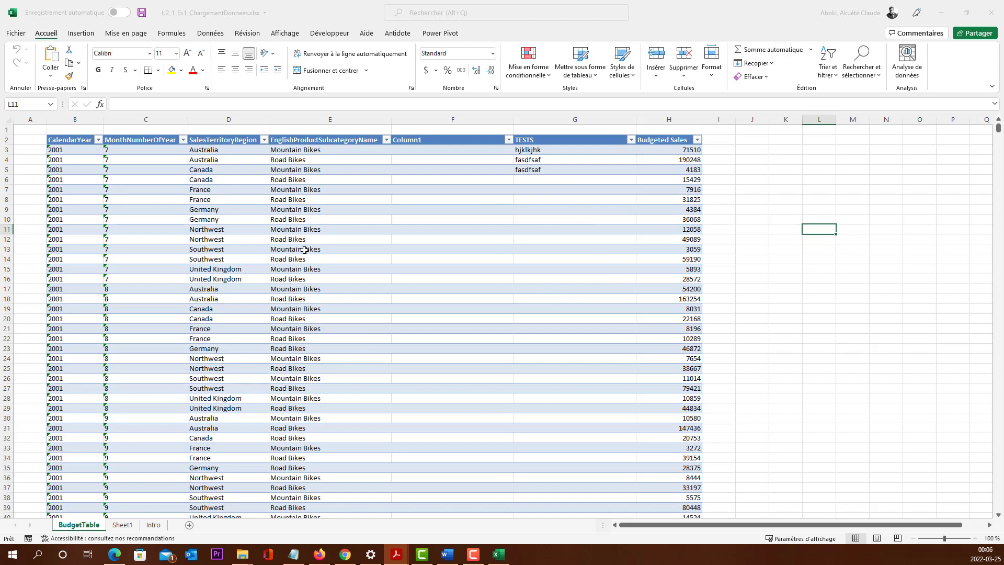
scroll(560, 371, "down", 1)
scroll(579, 387, "down", 12)
scroll(585, 387, "up", 13)
left_click(442, 33)
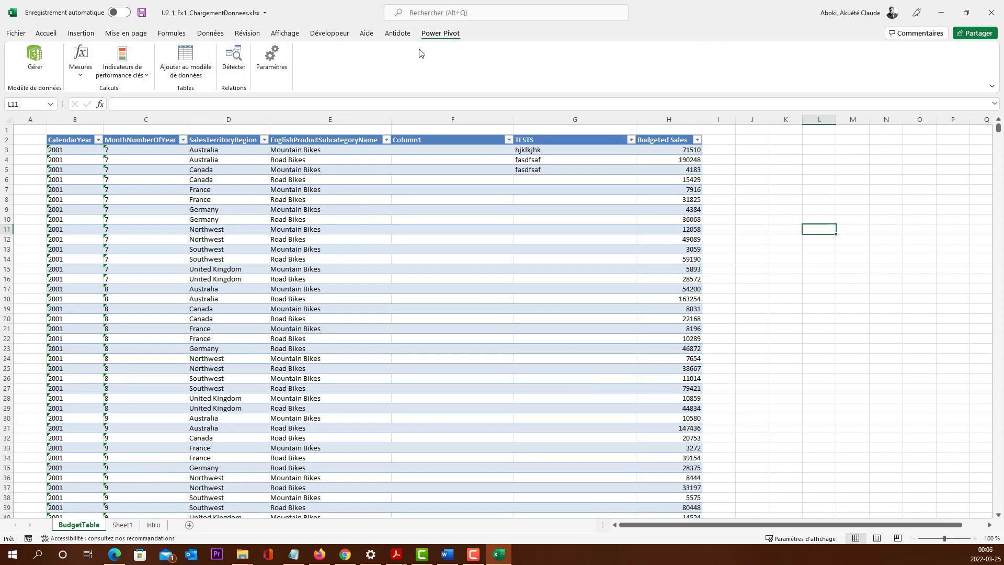
left_click(34, 69)
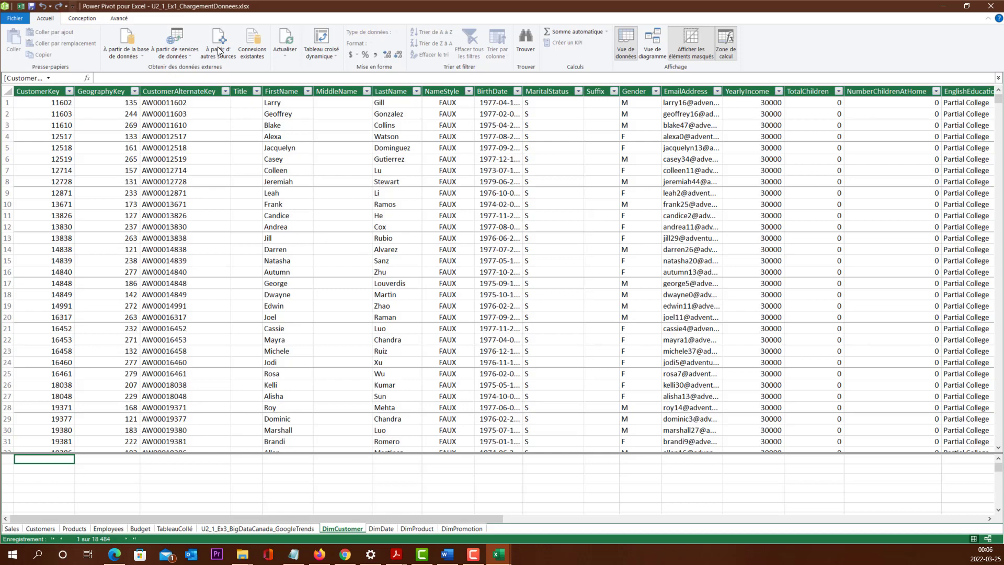
left_click(190, 159)
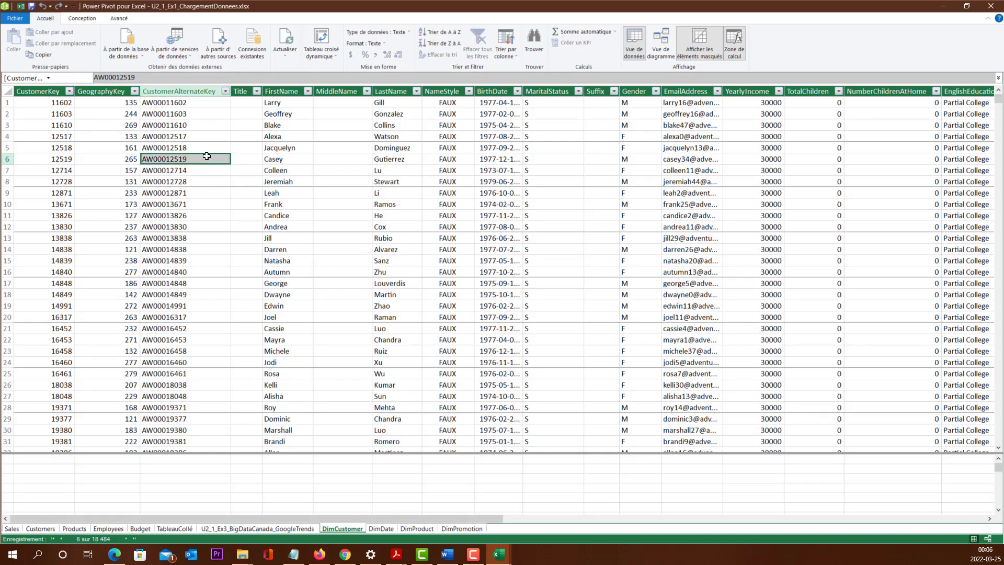
left_click(376, 190)
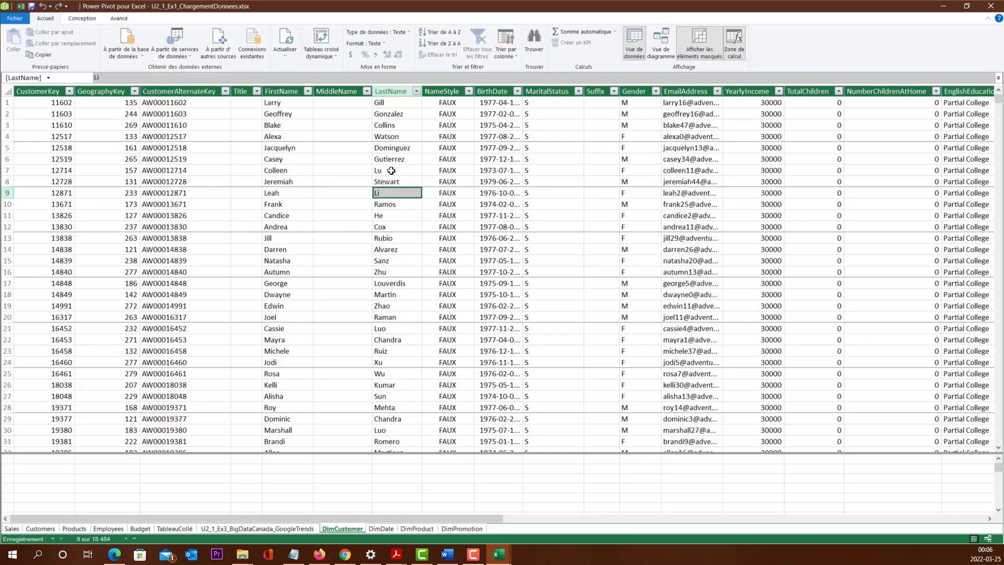
left_click(391, 171)
left_click(182, 161)
left_click(168, 129)
left_click(188, 157)
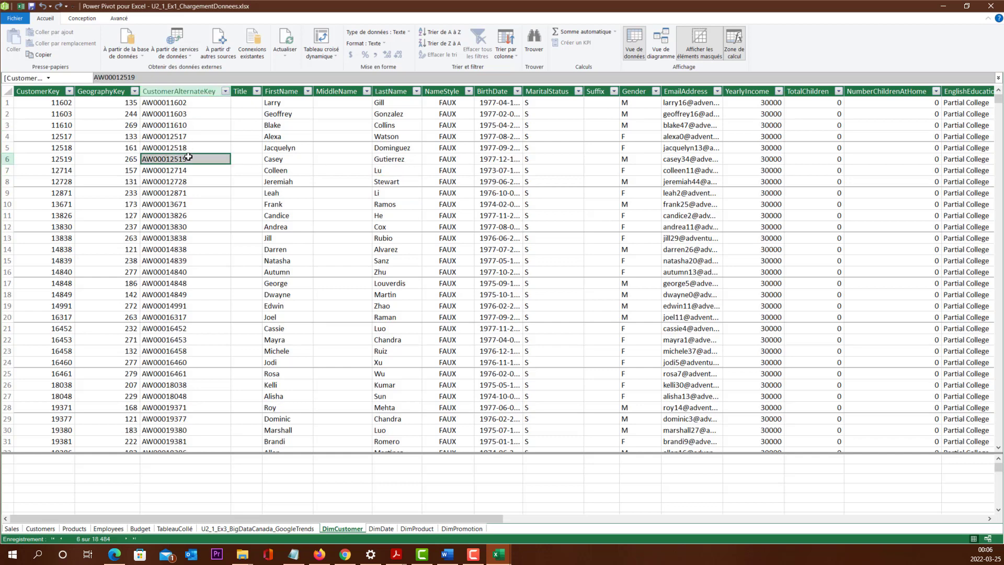
left_click(175, 193)
left_click(168, 168)
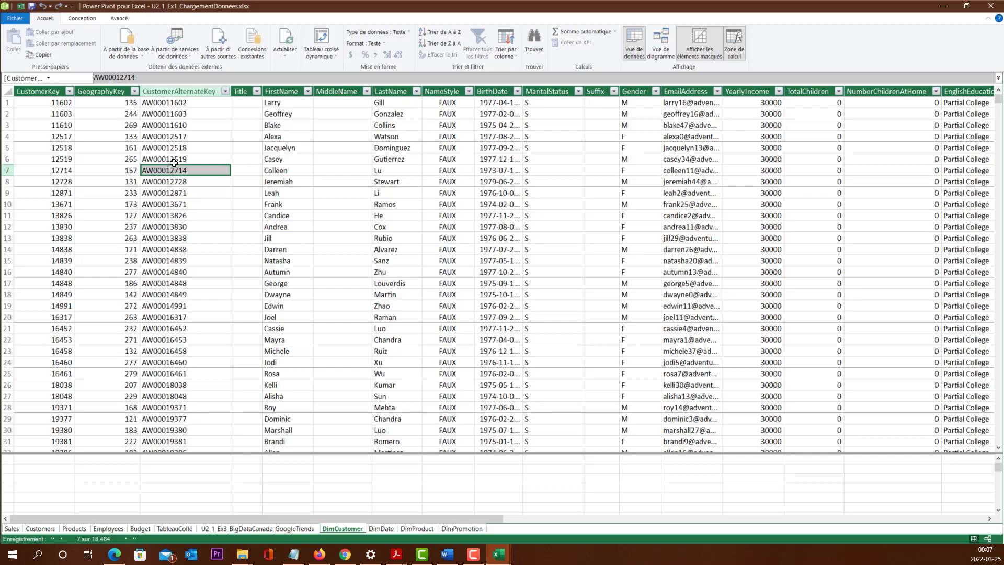
left_click(194, 155)
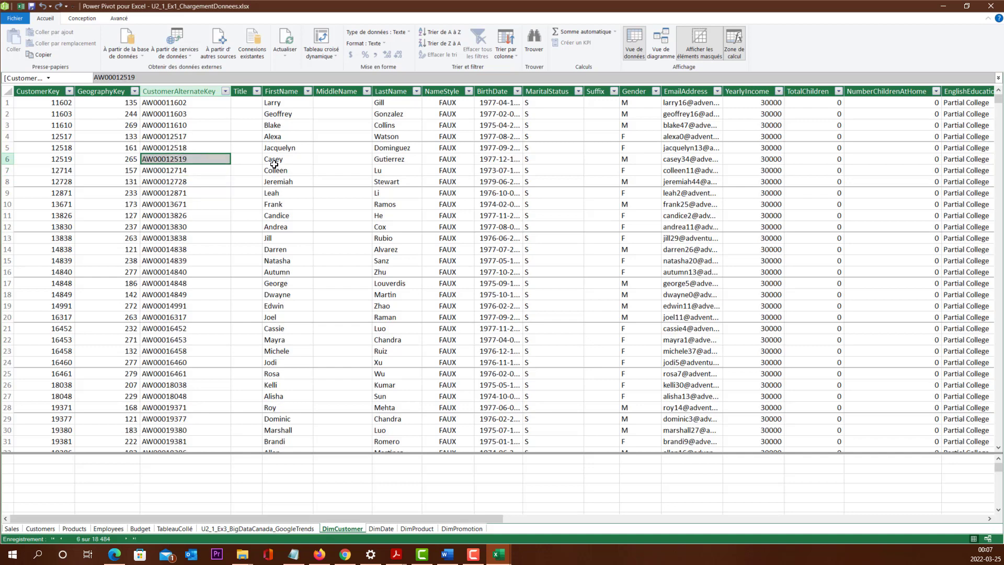
left_click(284, 166)
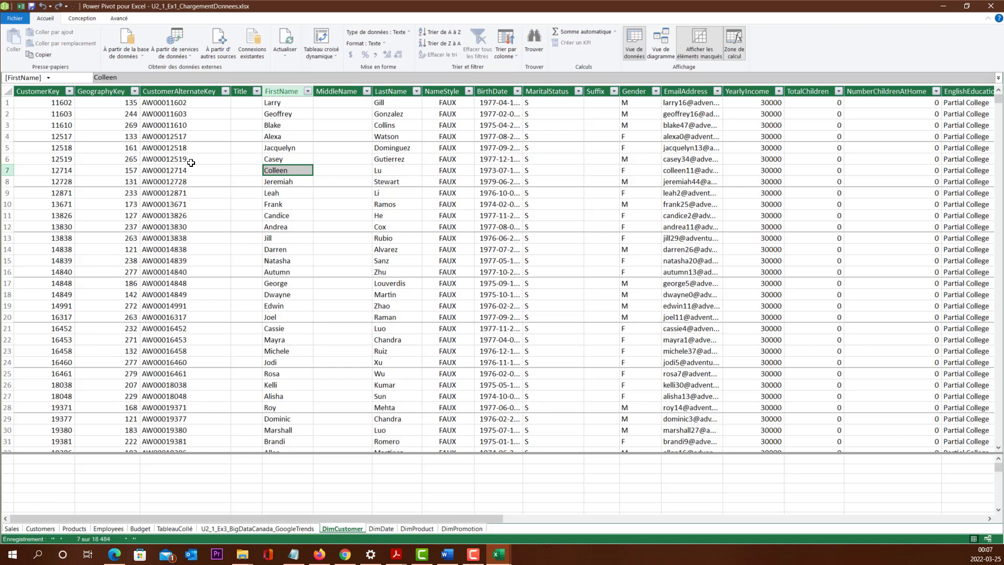
left_click(104, 92)
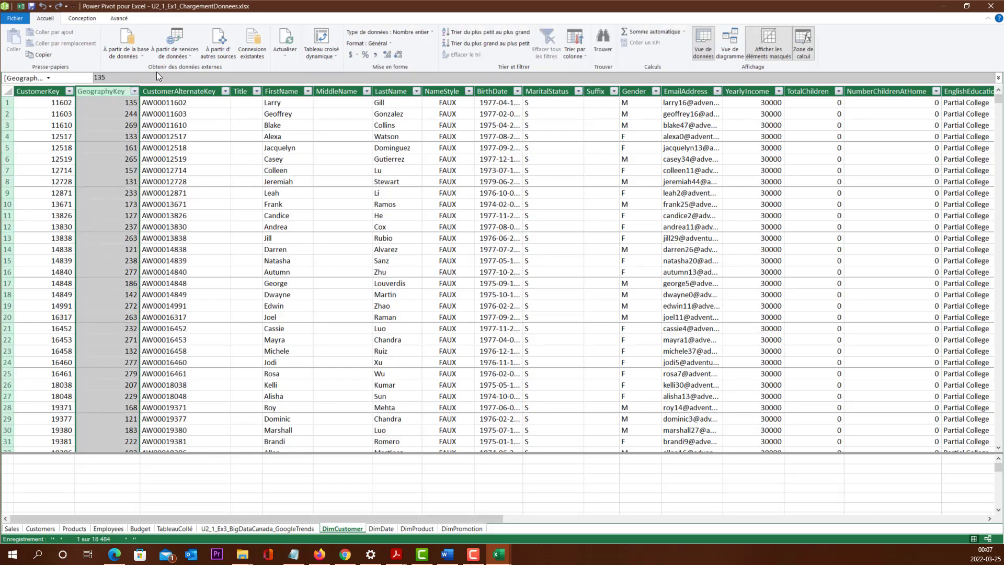
left_click(202, 183)
left_click(226, 230)
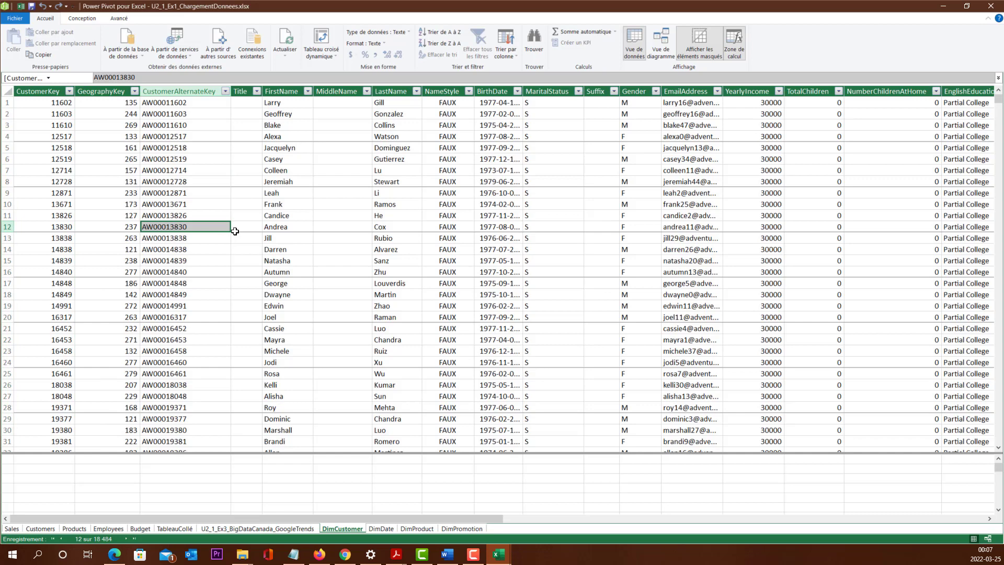
left_click(247, 205)
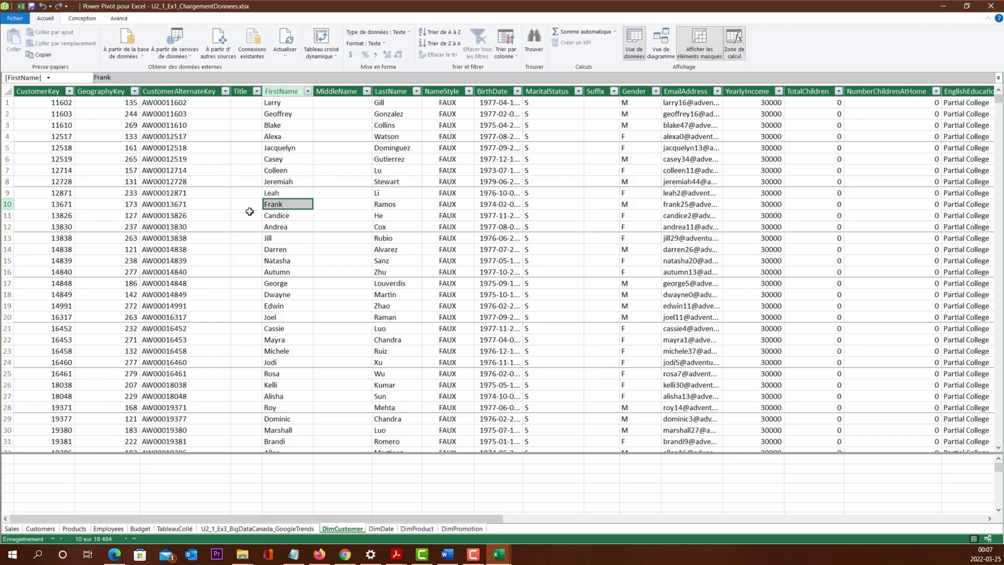
left_click(244, 194)
left_click(297, 173)
left_click(289, 192)
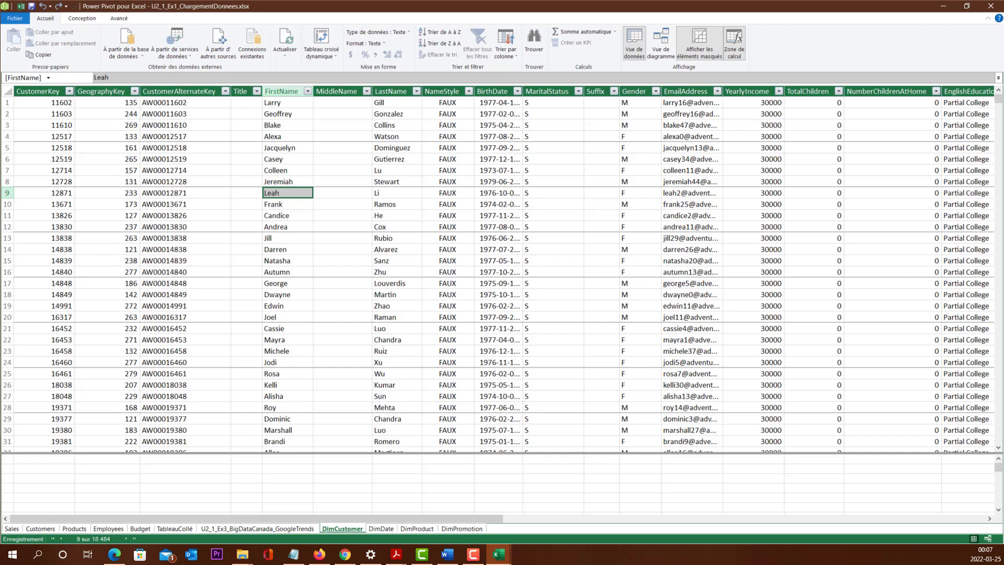
Step: Switch to the Word document U2_1_Ex2_BigDataCanada_GoogleTrends.docx, copy its entire two-page table, and return to Power Pivot
left_click(447, 555)
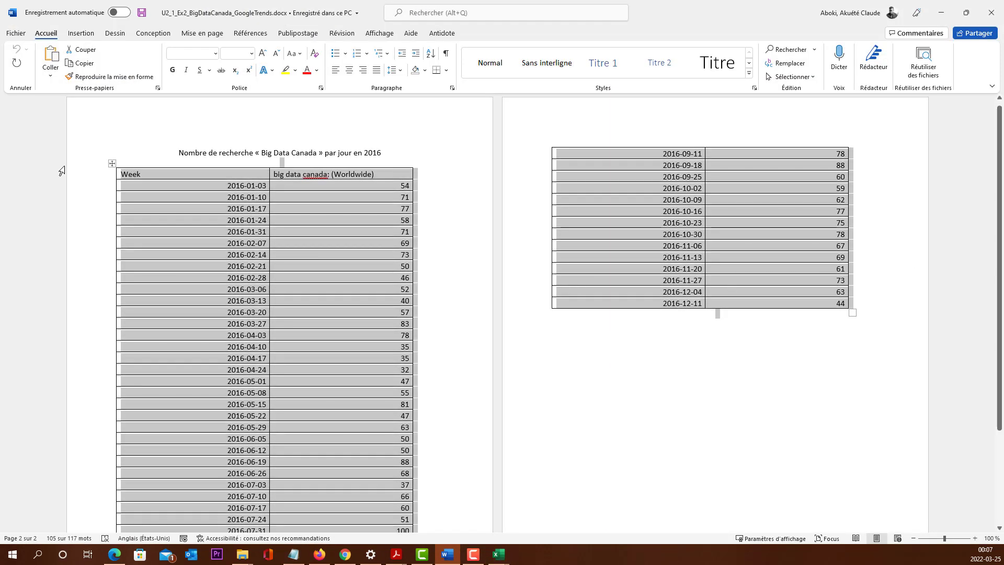
left_click(137, 189)
left_click_drag(118, 169, 818, 343)
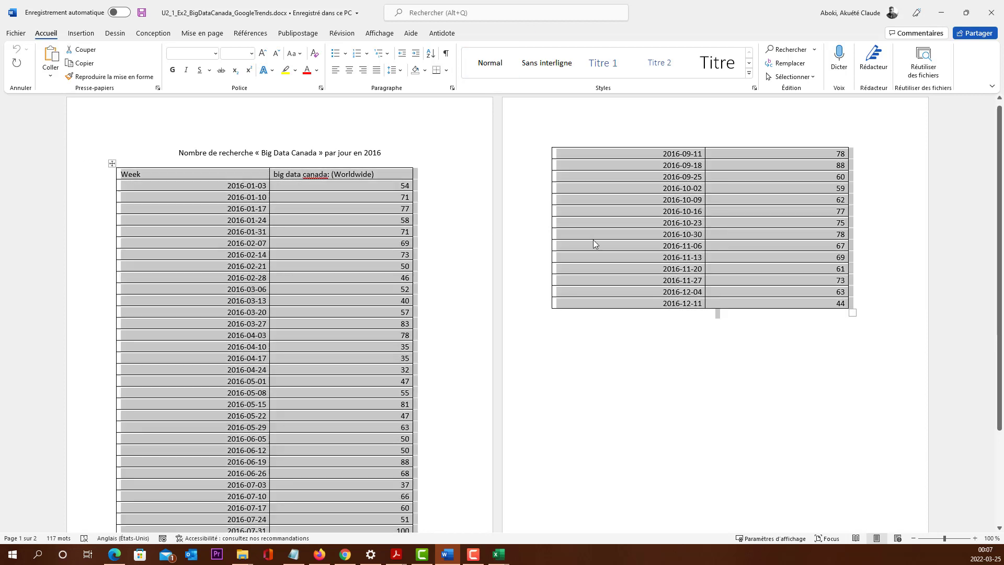
right_click(321, 256)
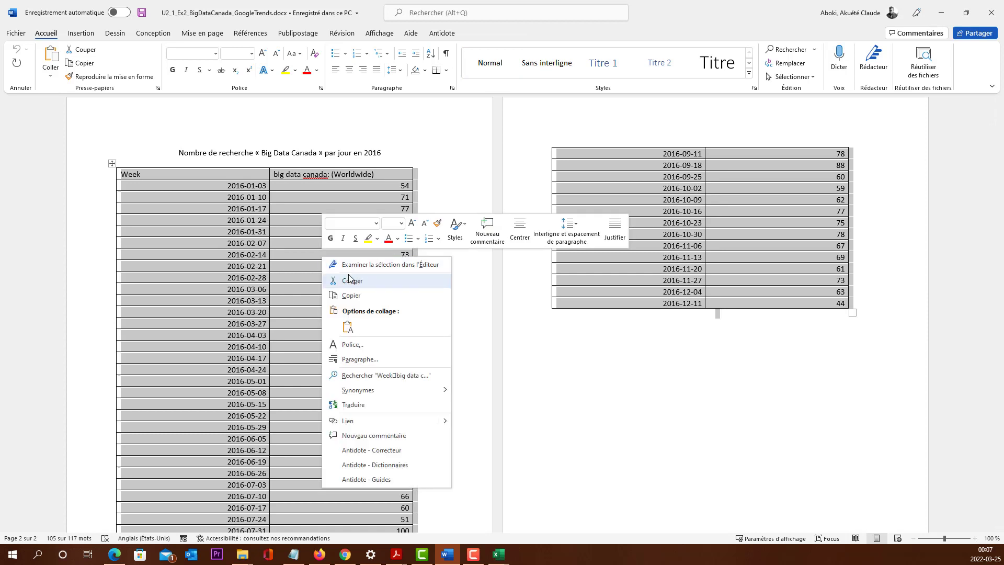
left_click(364, 296)
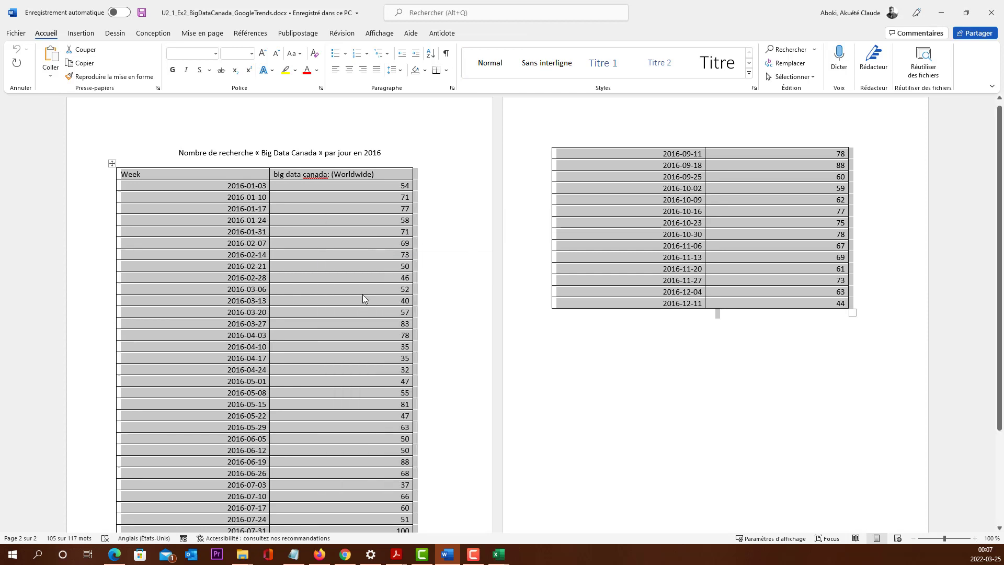
left_click(938, 10)
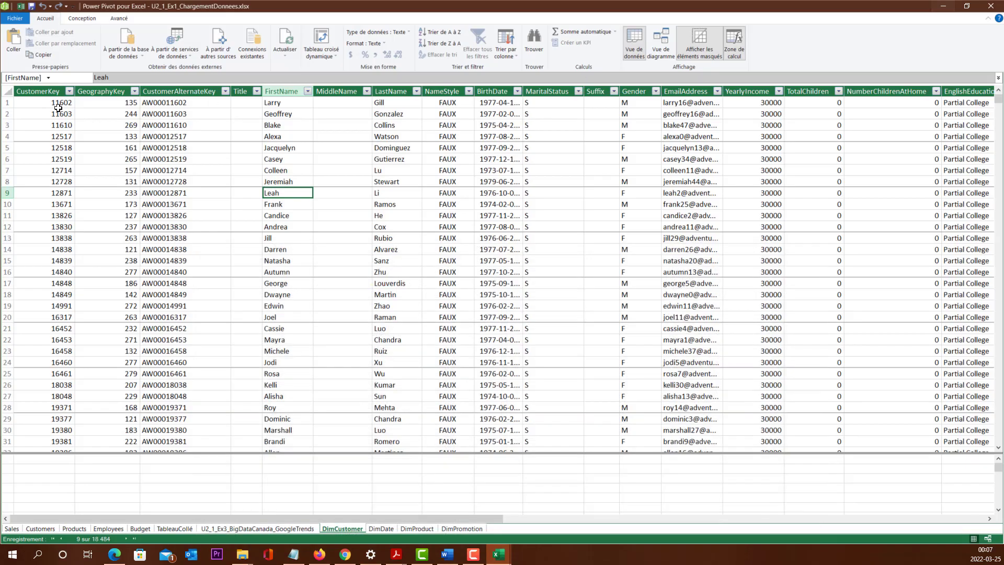
Step: Paste the copied data as a new data model table named TableauCollé1, using the first row as column headers
left_click(13, 51)
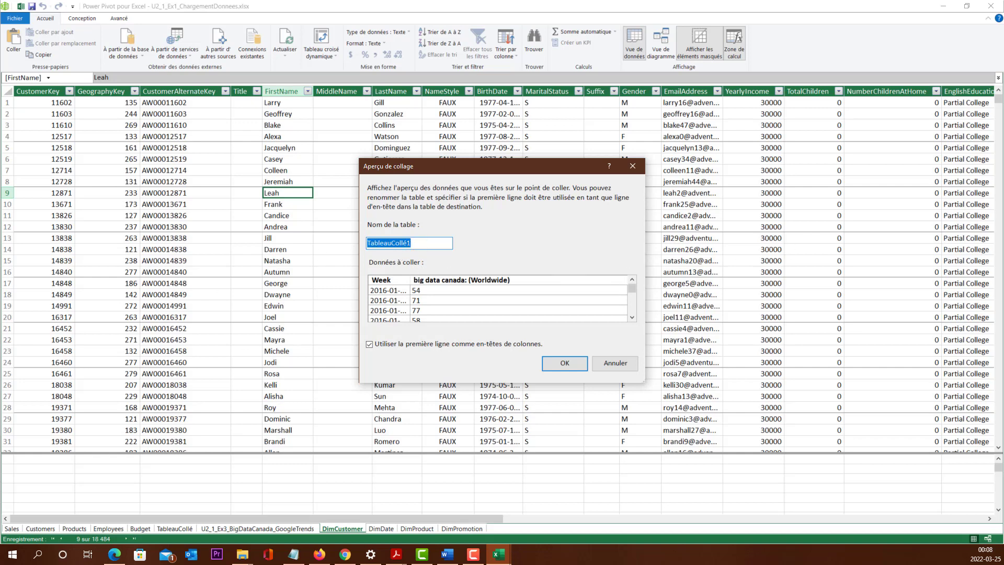
left_click(422, 242)
left_click(403, 343)
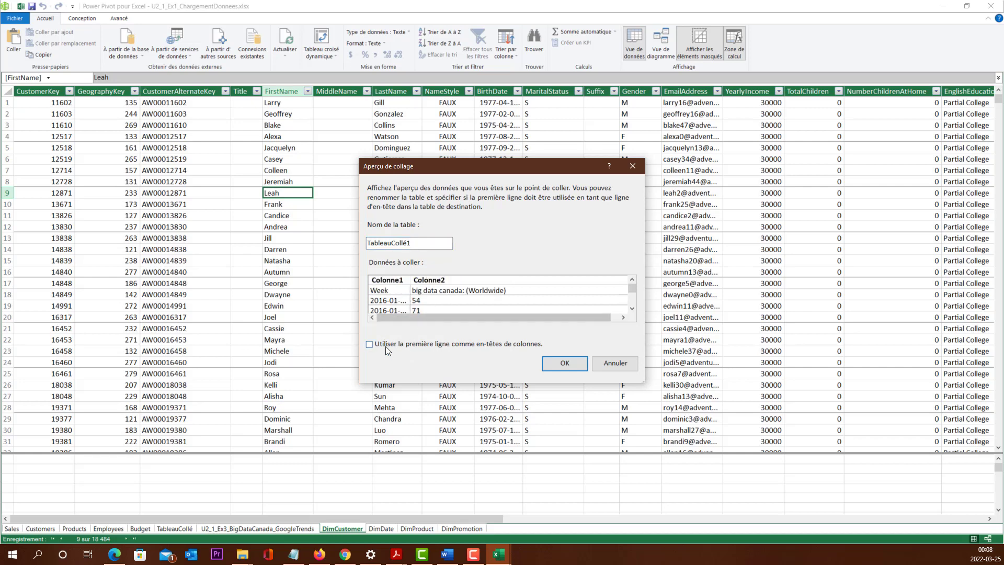
left_click(393, 346)
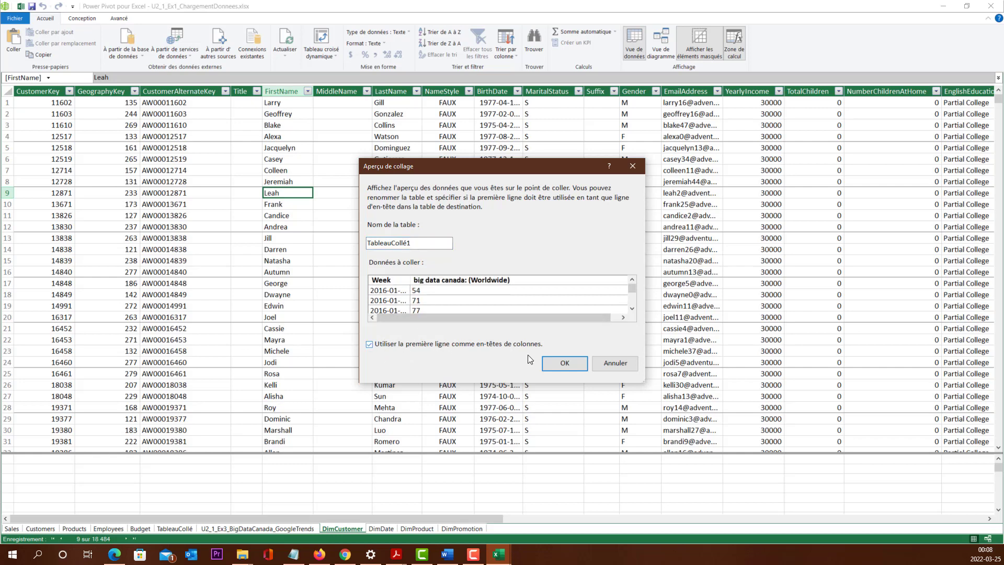
left_click(564, 368)
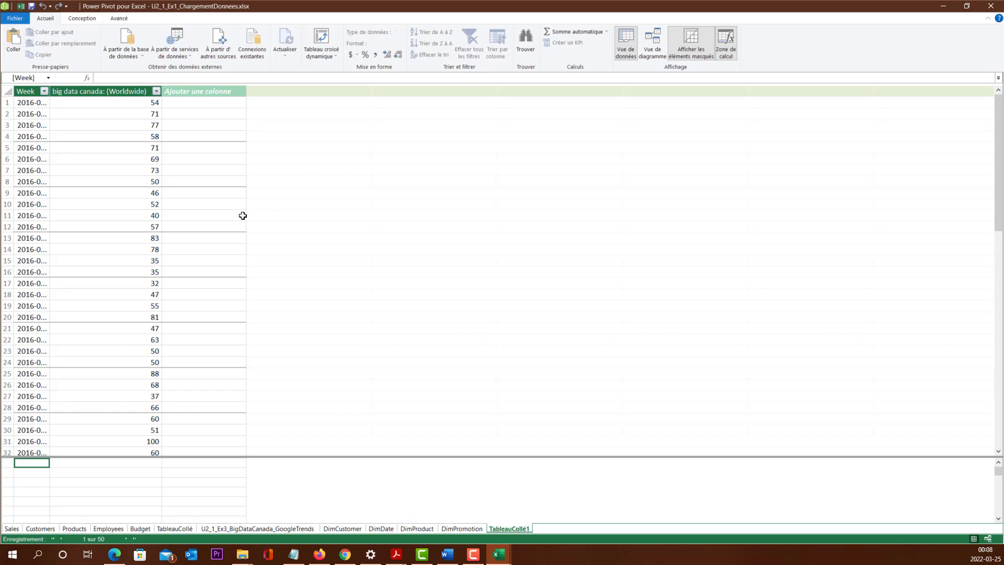
left_click(142, 214)
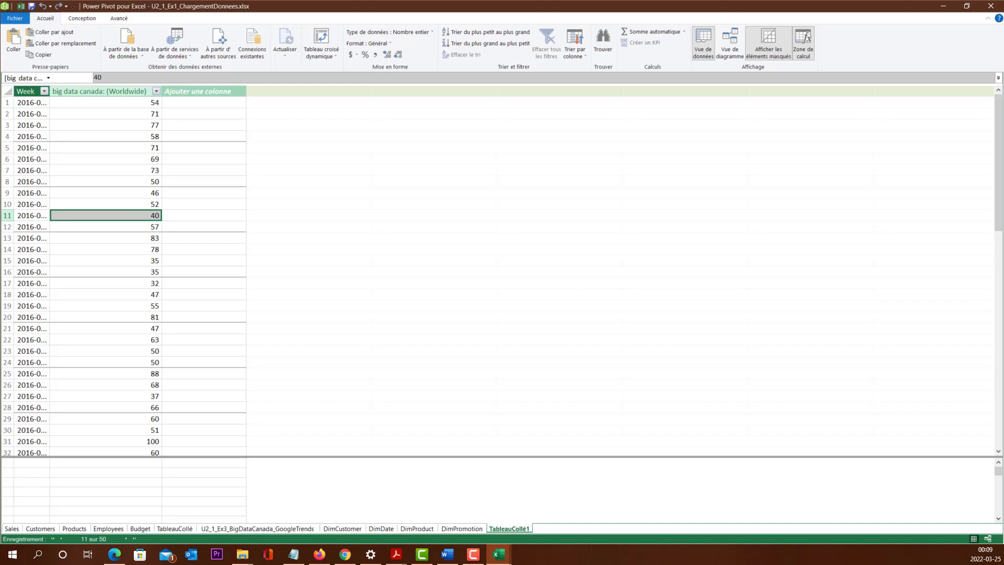
Step: Check the contents of U2_1_Ex3_BigDataCanada_GoogleTrends.txt in Notepad and return to the Power Pivot window
key("alt+Tab")
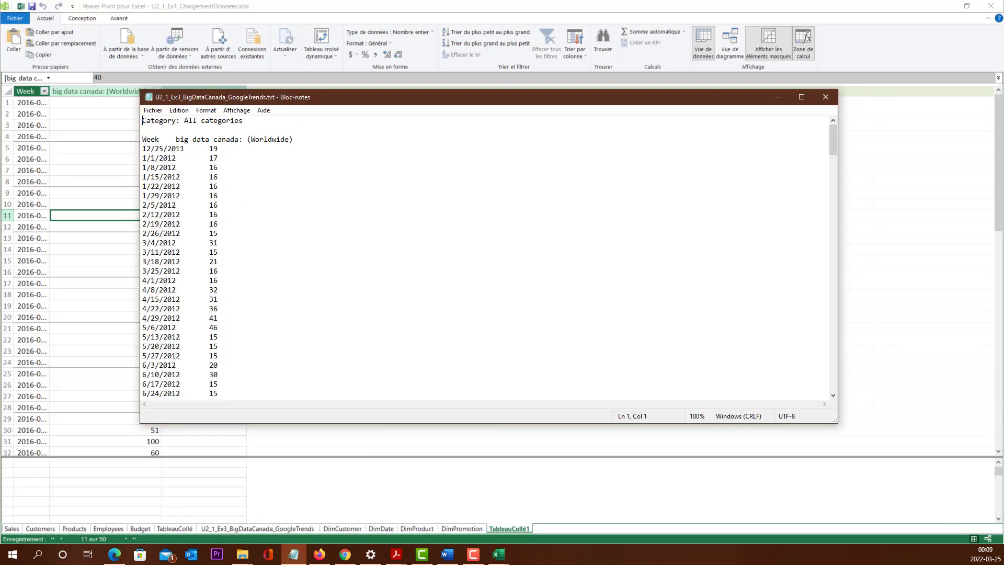
left_click_drag(206, 101, 246, 129)
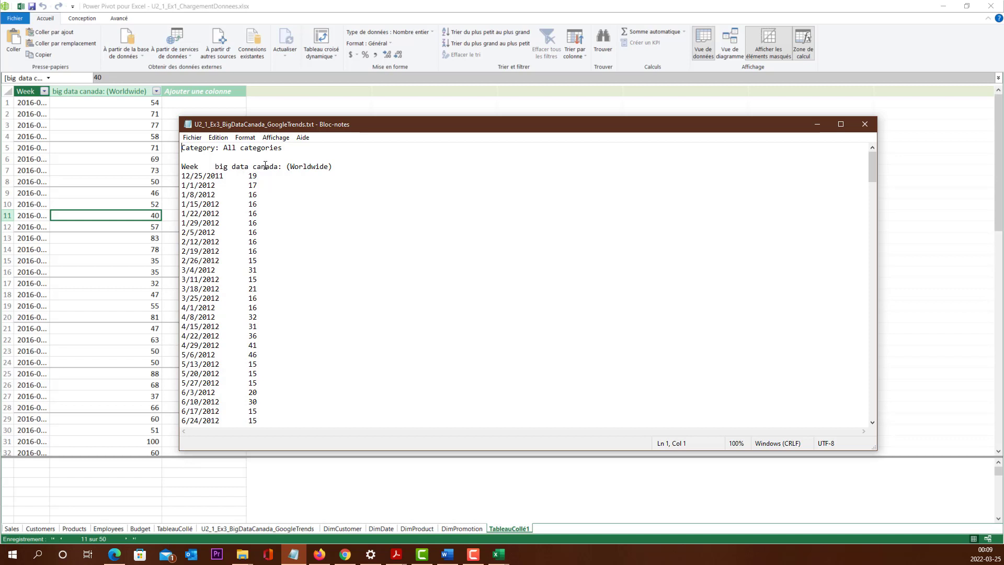
left_click(444, 104)
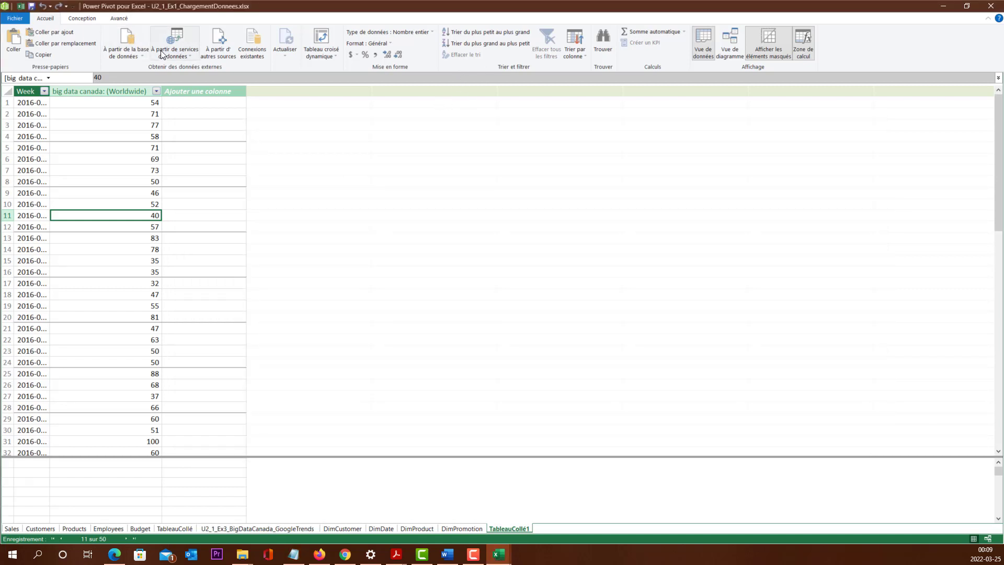
Step: Start a table import from other sources with a text file (Fichier texte) as the source type
left_click(226, 57)
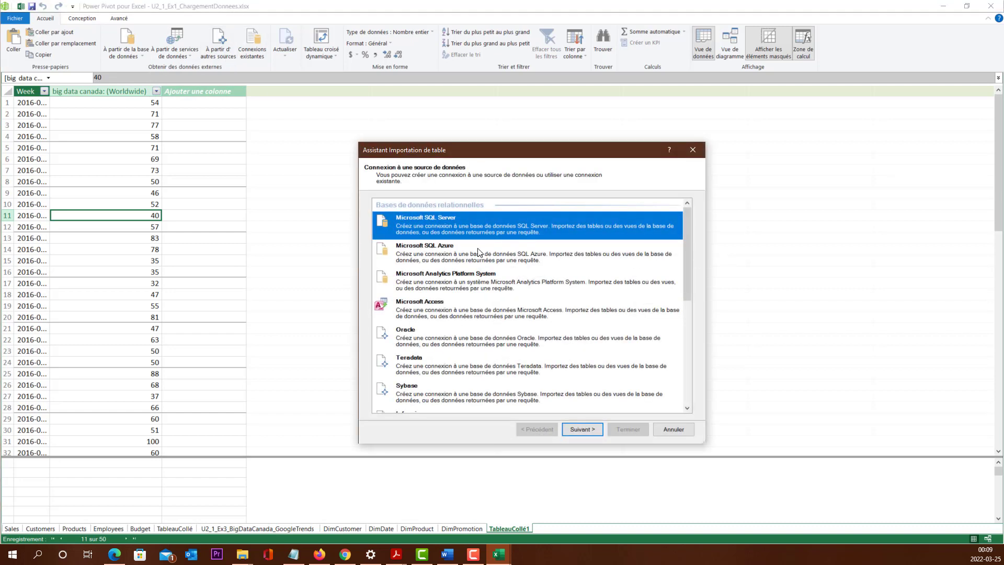
scroll(473, 311, "down", 4)
scroll(473, 308, "up", 4)
scroll(494, 343, "down", 3)
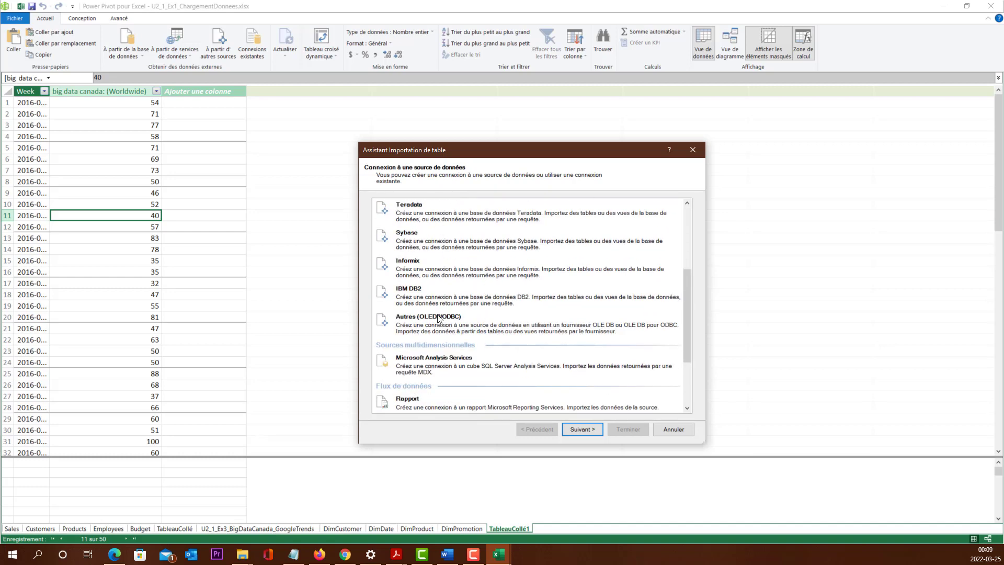
scroll(440, 319, "down", 3)
left_click(437, 387)
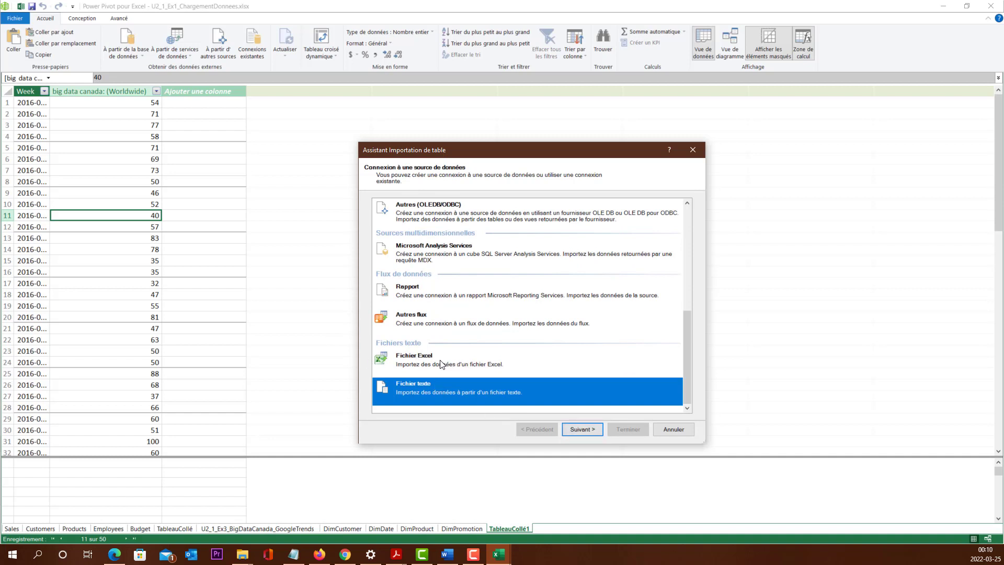
left_click(595, 434)
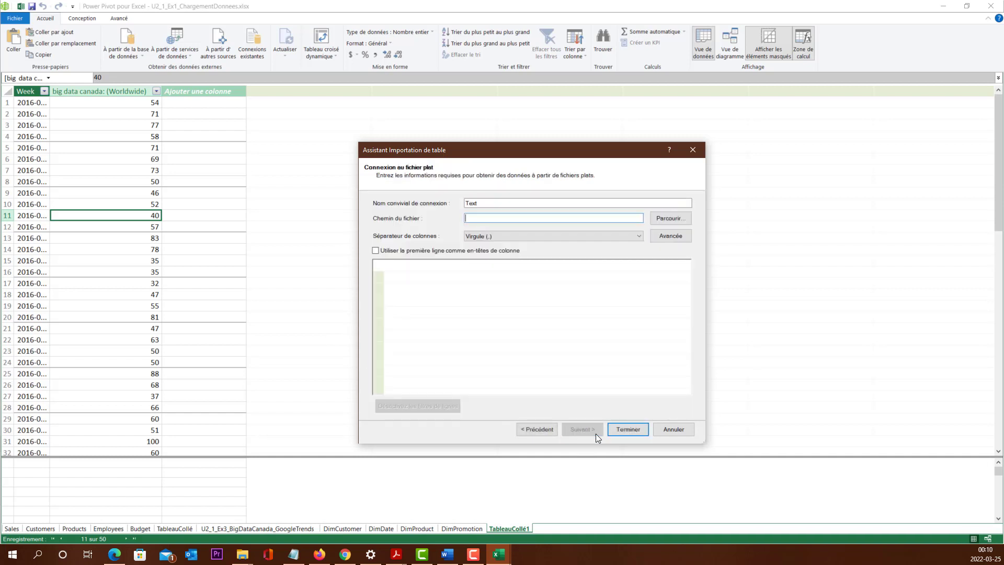
Step: Choose U2_1_Ex3_BigDataCanada_GoogleTrends.txt from the DATA folder as the flat file and widen column F1 in the preview
left_click(666, 224)
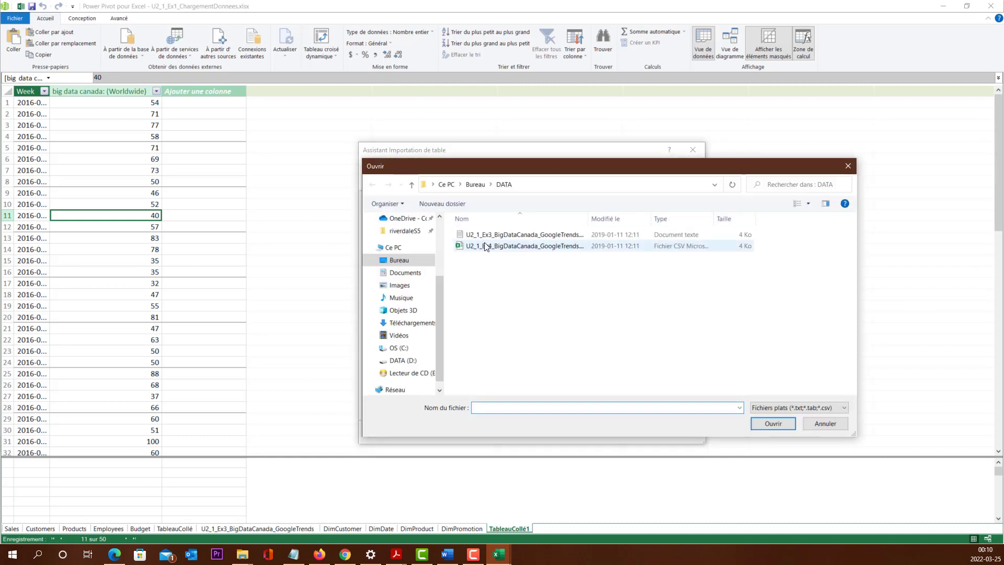
left_click(521, 235)
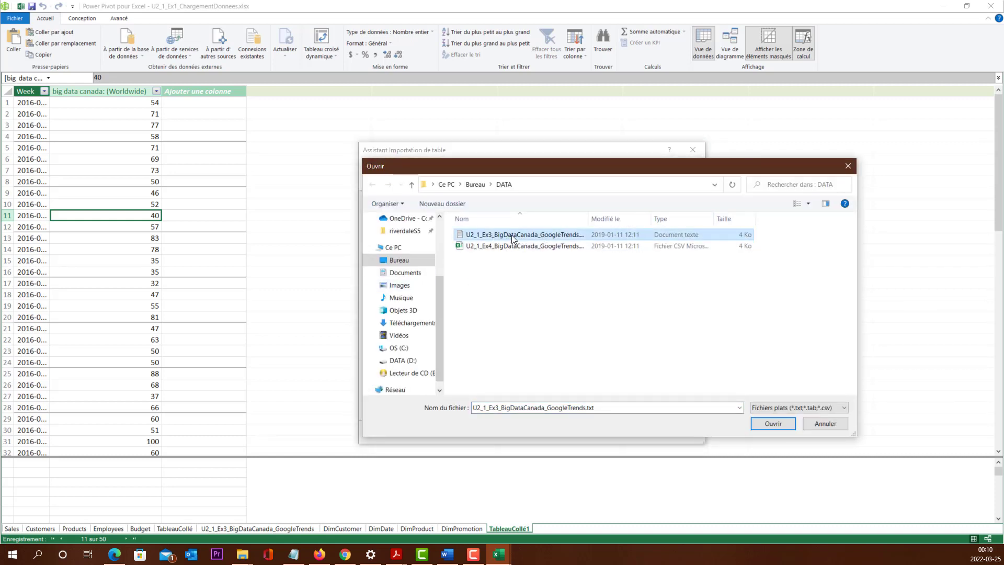
left_click(778, 424)
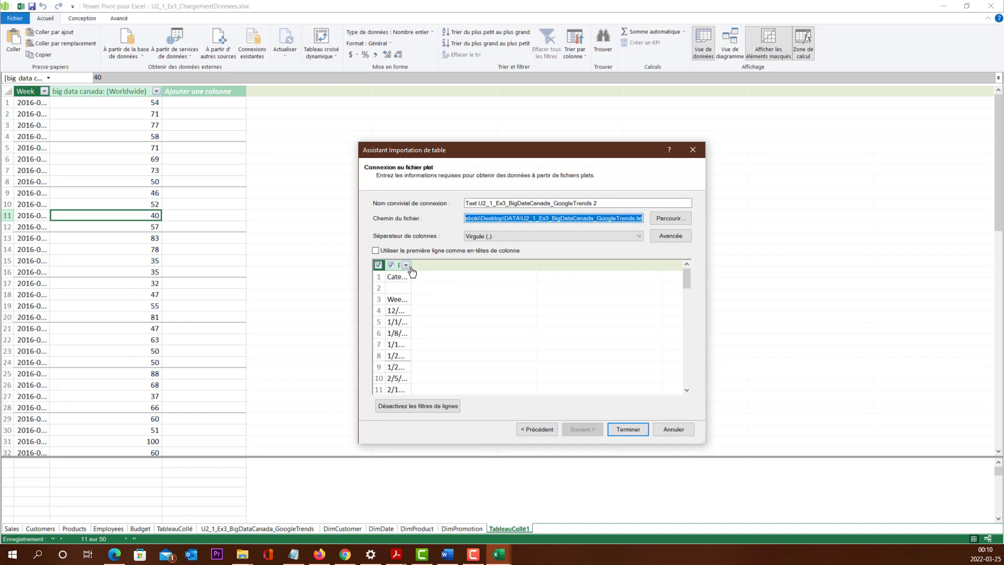
left_click_drag(412, 271, 461, 267)
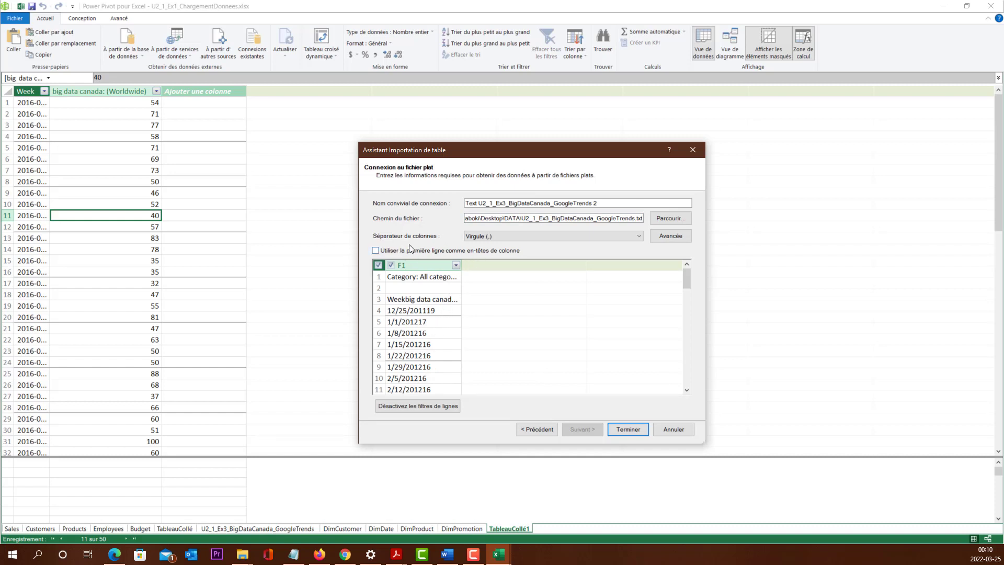
Step: Set the column separator to Onglet (t), widen the preview columns, and complete the text file import
left_click(501, 235)
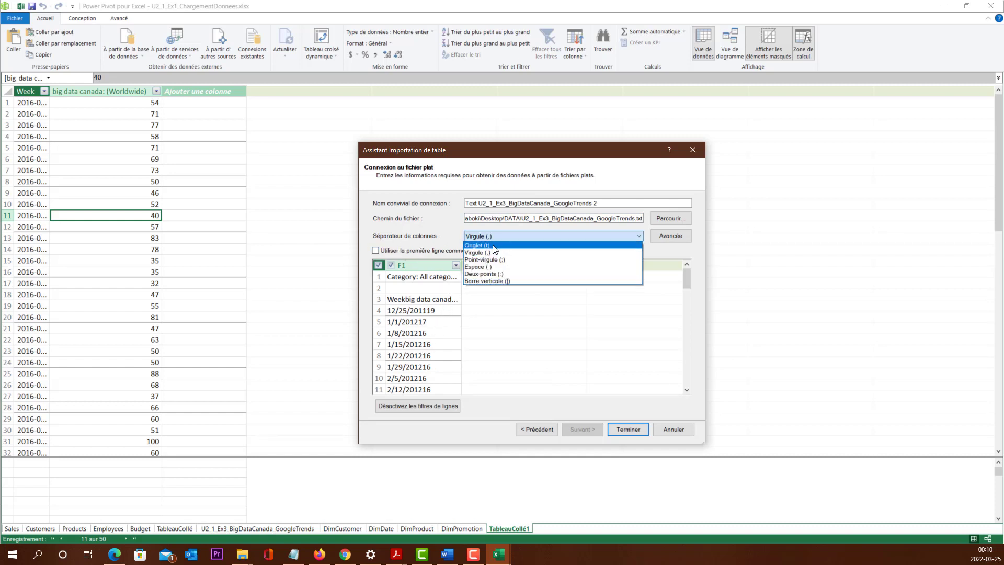
left_click(493, 246)
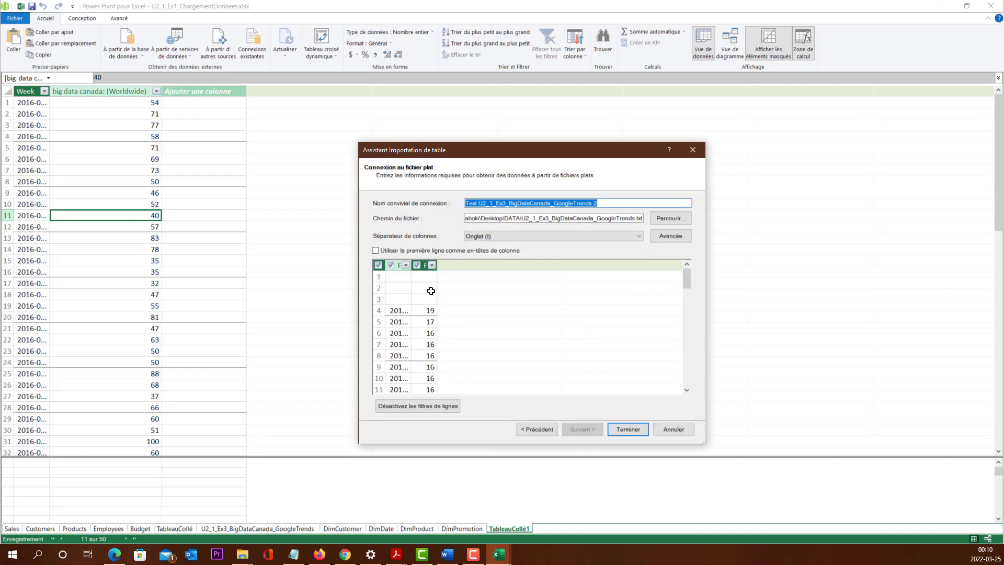
left_click_drag(410, 268, 508, 268)
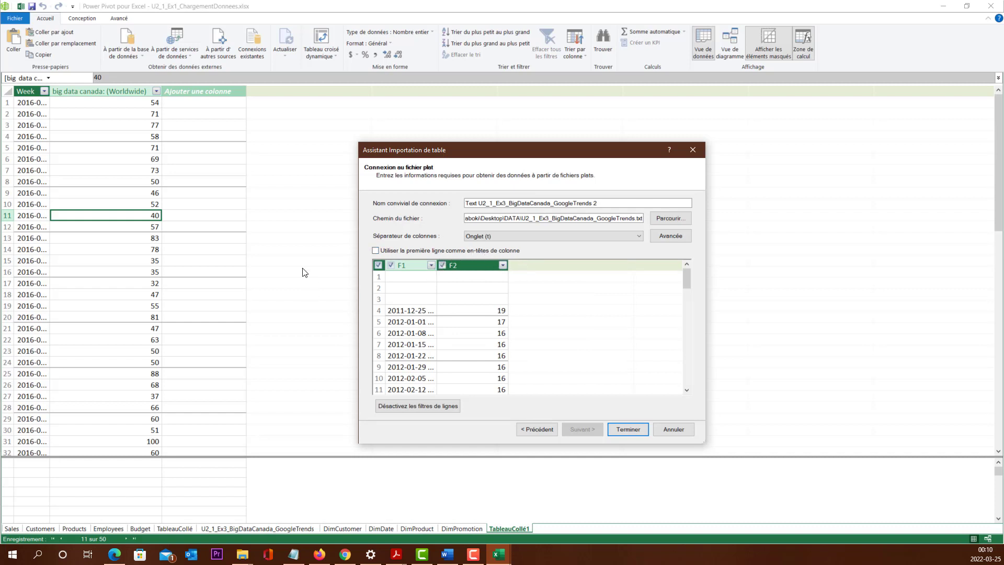
left_click(626, 428)
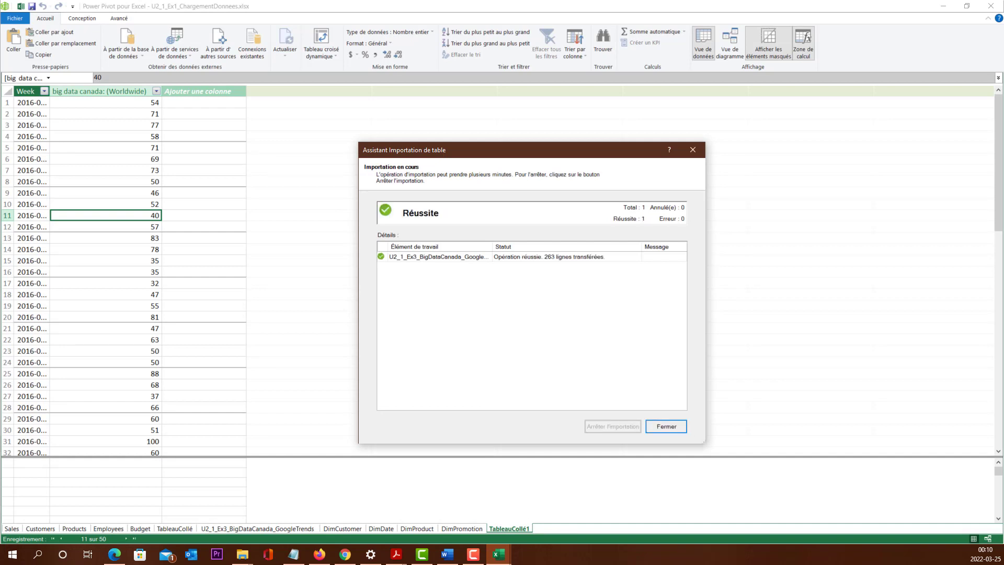
left_click(665, 426)
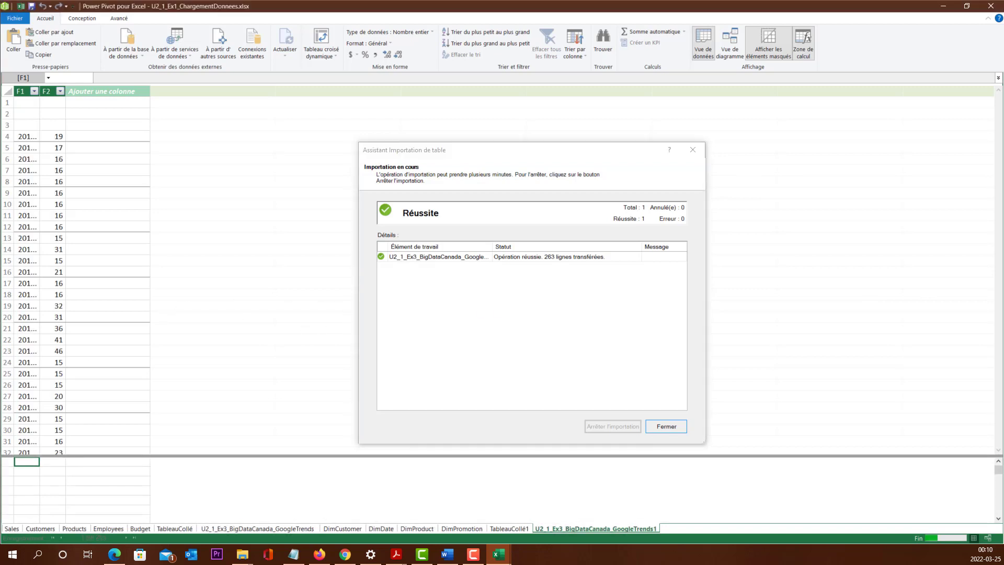
Step: Start an import from Access and connect to the BookData.accdb database in the DATA folder
left_click(142, 58)
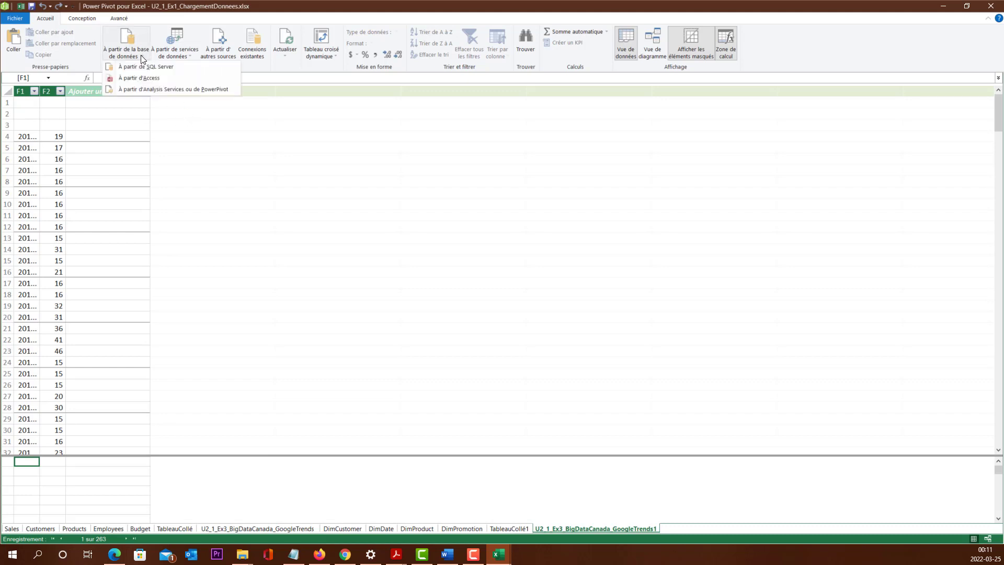
left_click(166, 79)
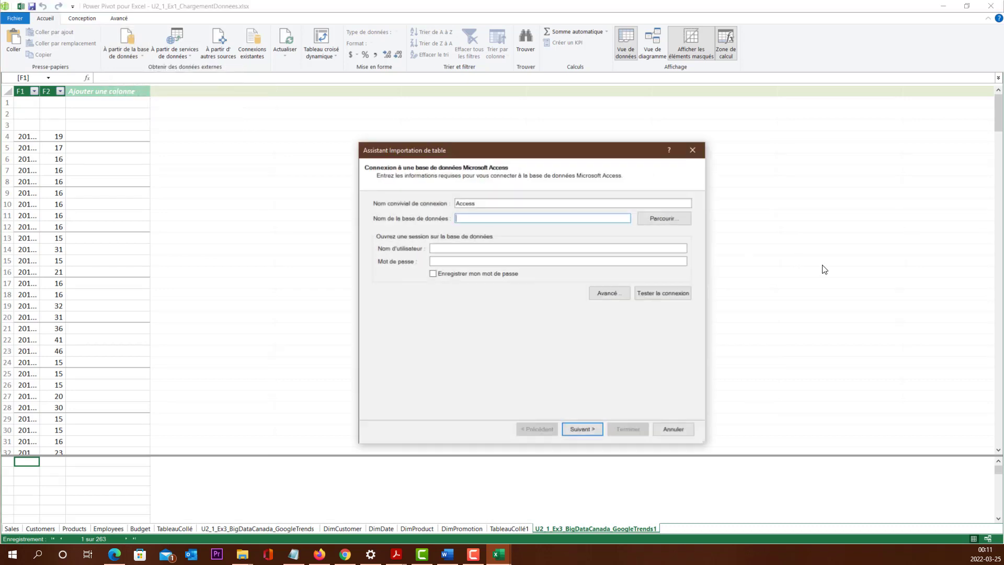
left_click(659, 217)
left_click(539, 236)
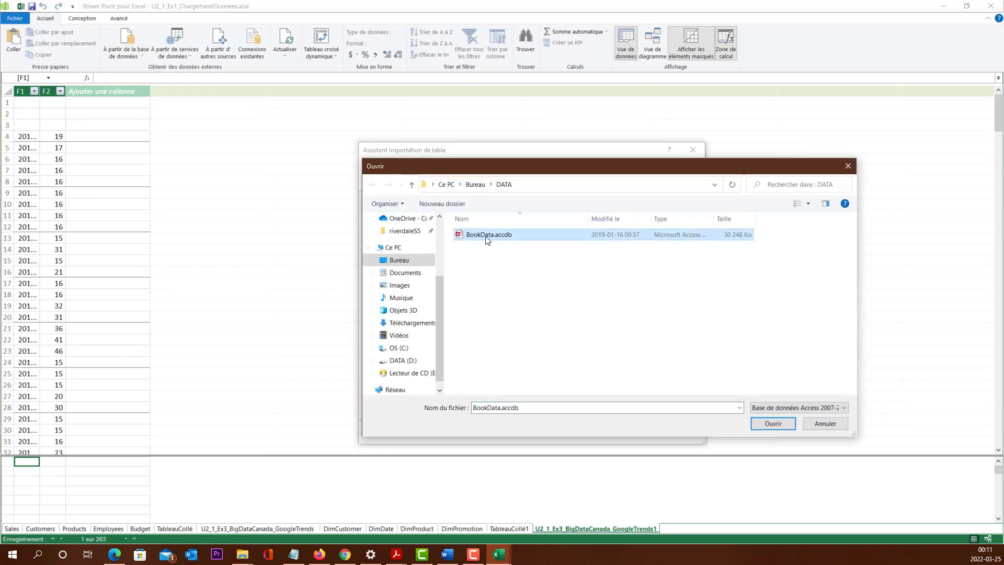
left_click(770, 423)
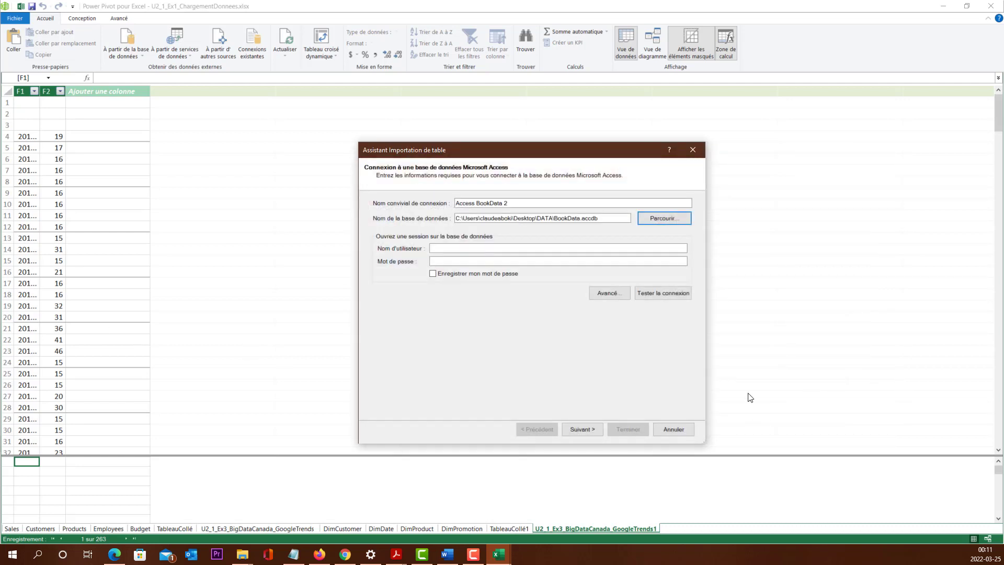
left_click(582, 428)
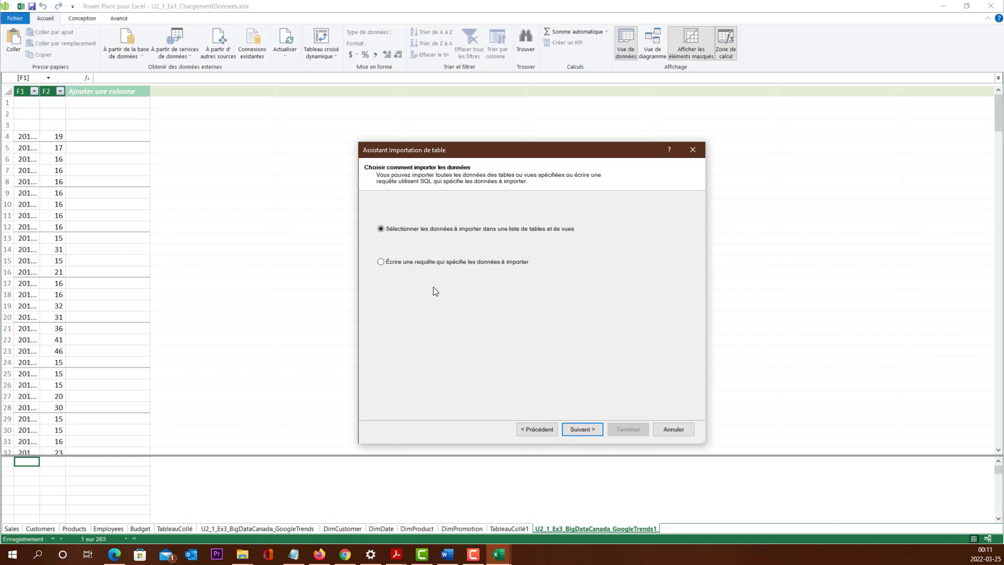
left_click(447, 263)
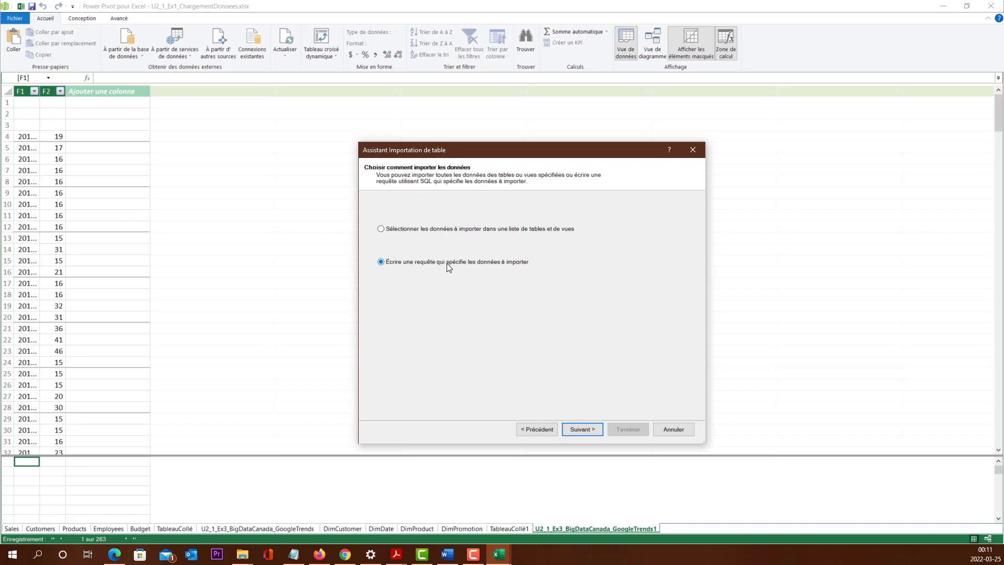
left_click(581, 428)
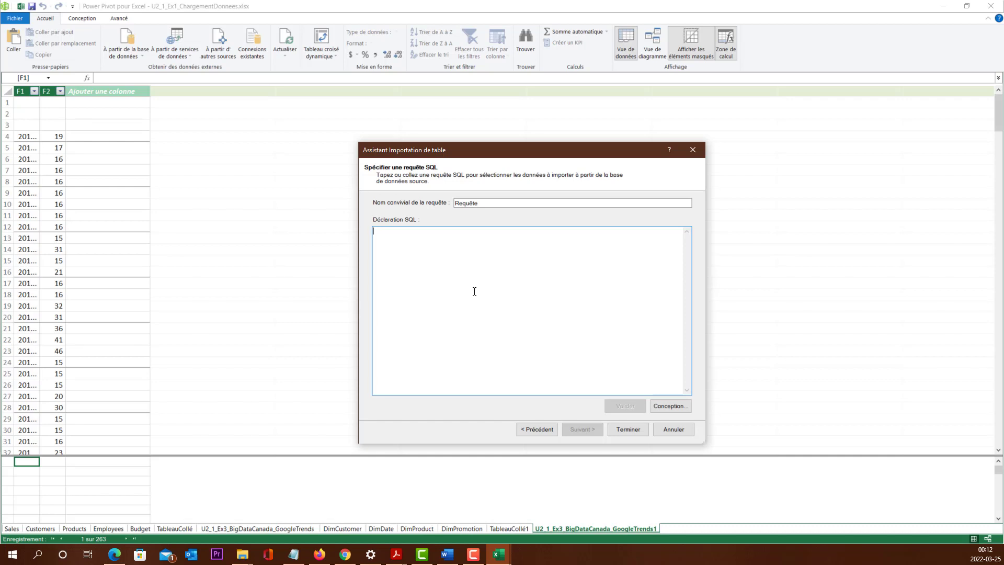
left_click(531, 430)
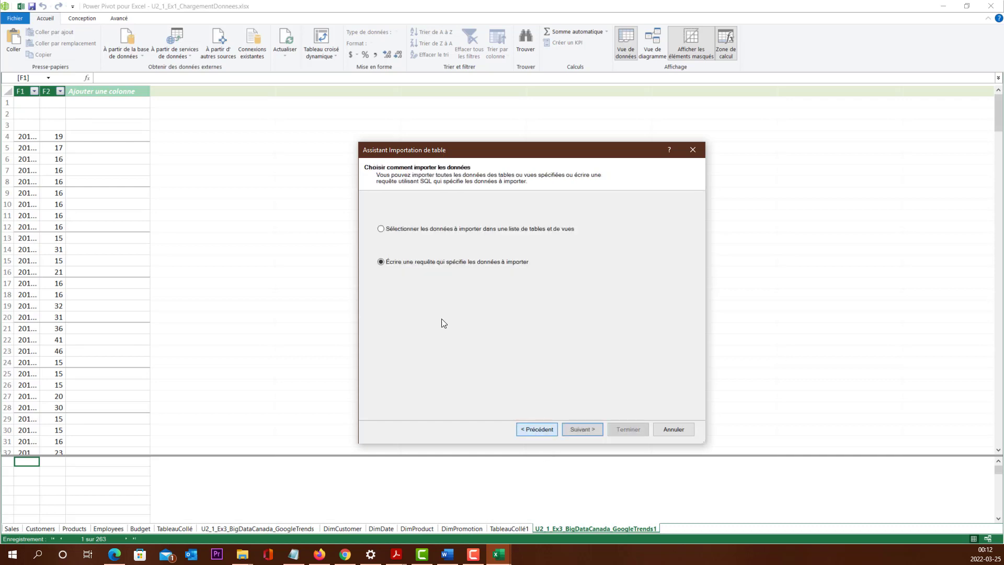
Step: Import the DimCustomer, DimDate, DimProduct and DimProductCategory tables by selecting them from the database's list of tables and views
left_click(433, 231)
left_click(580, 430)
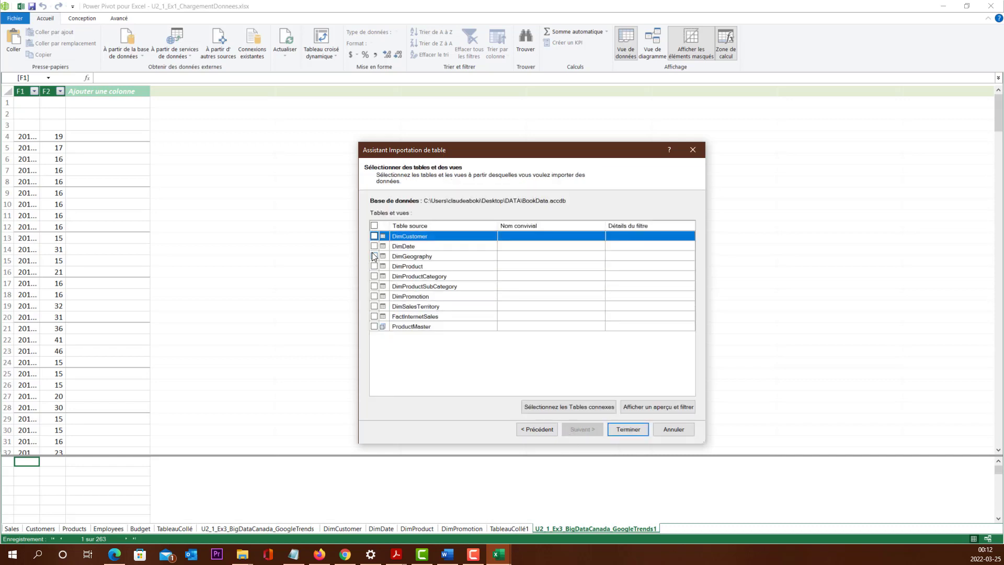
left_click(374, 246)
left_click(374, 236)
left_click(374, 266)
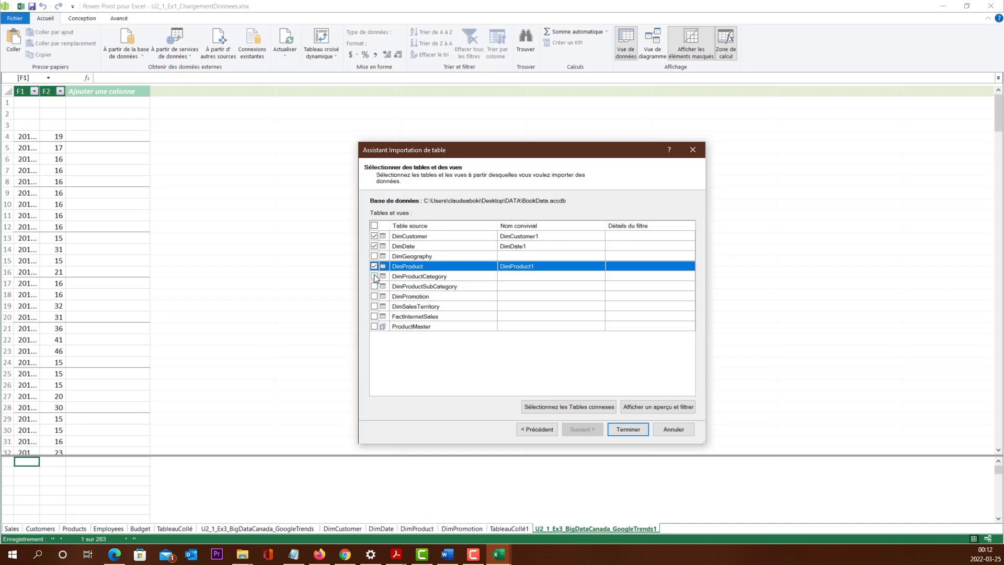
left_click(374, 276)
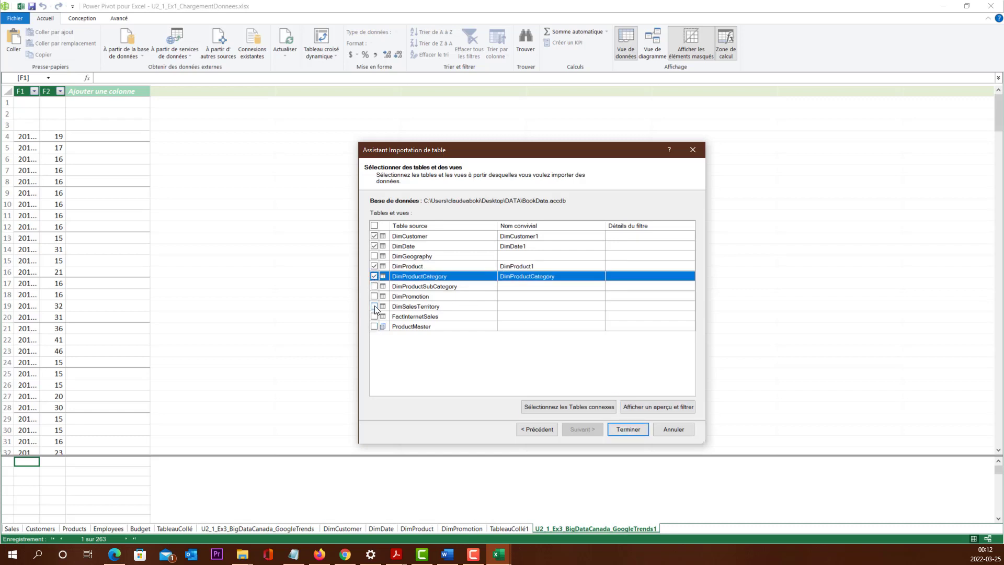
left_click(626, 429)
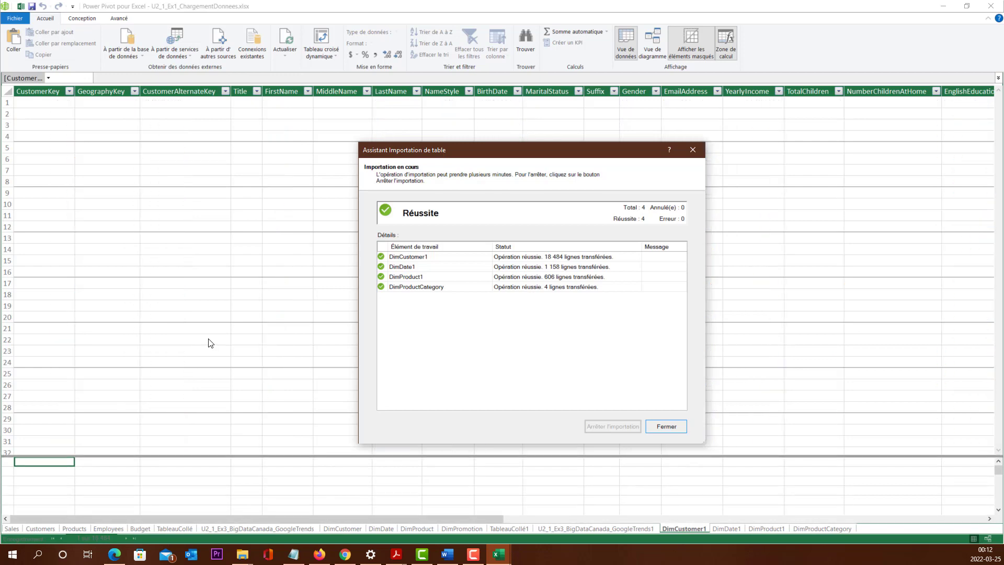
left_click(666, 426)
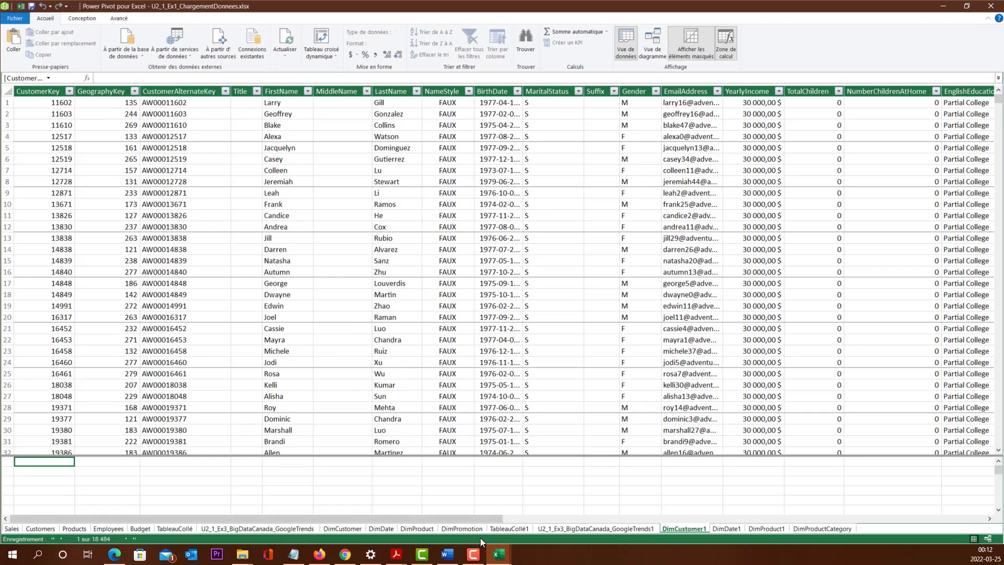
Step: Examine the DimCustomer table's properties and SQL statement, close them without saving, and display the DimCustomer1 table
left_click(343, 529)
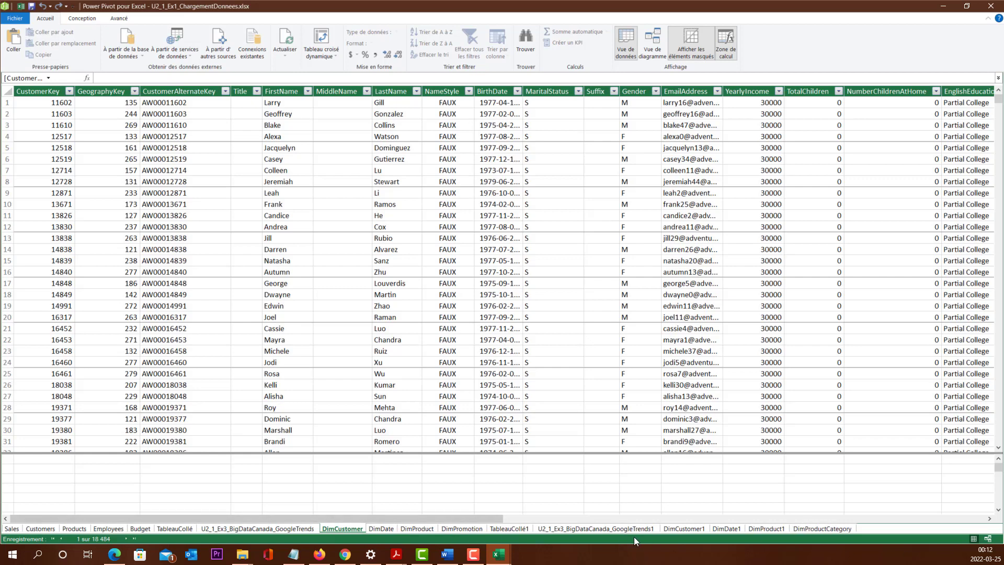
left_click(764, 528)
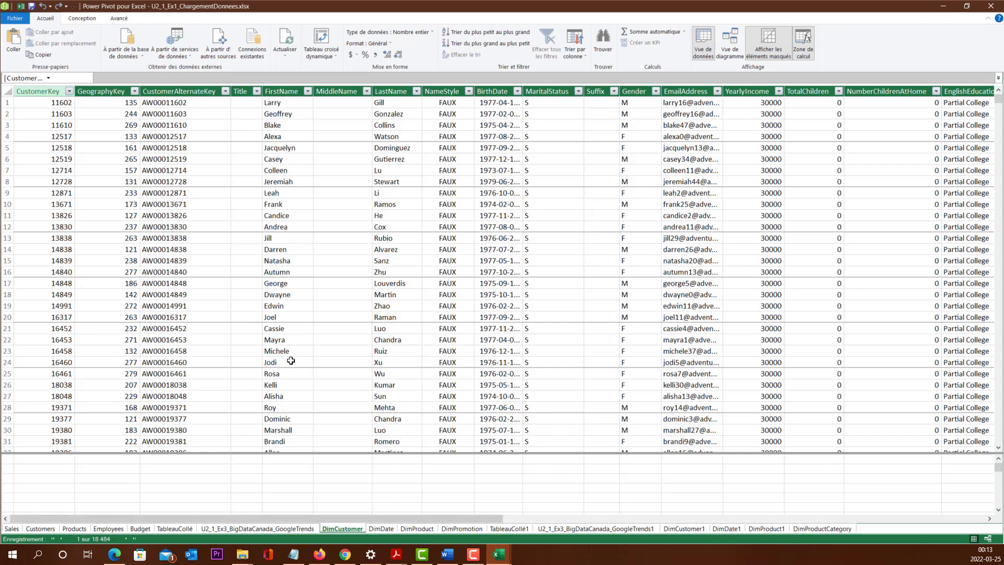
left_click(81, 19)
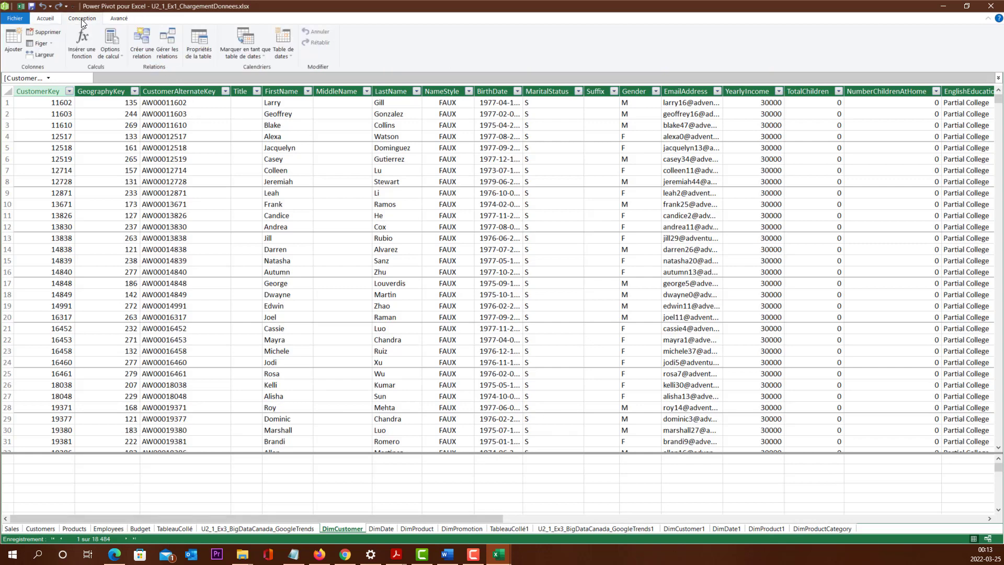
left_click(199, 52)
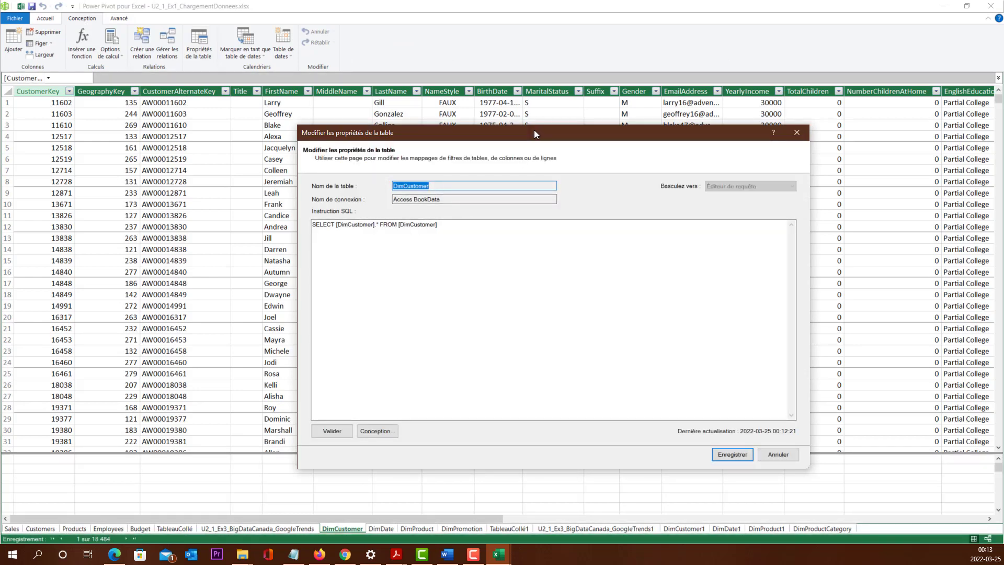
left_click_drag(535, 130, 560, 80)
left_click(417, 200)
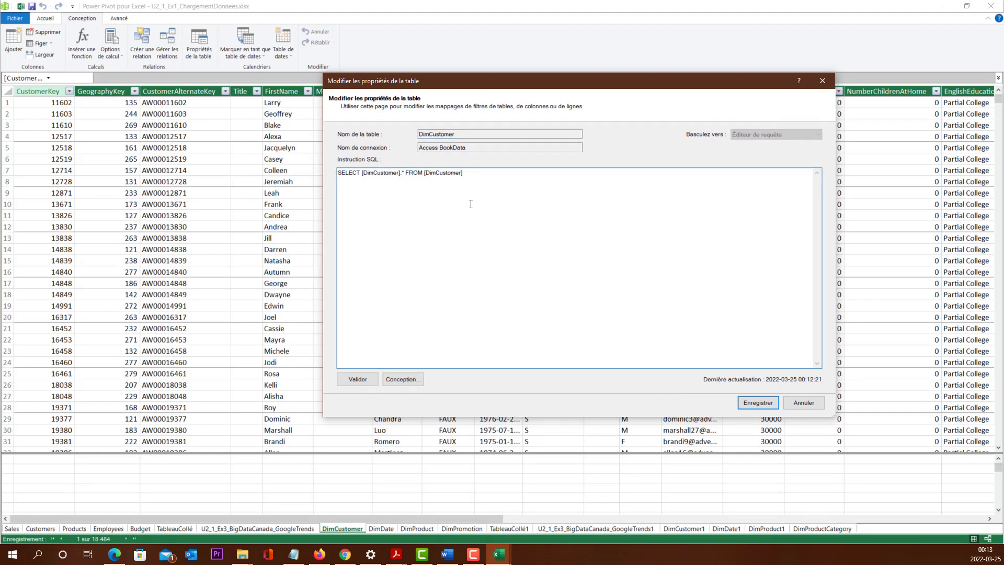
left_click(804, 403)
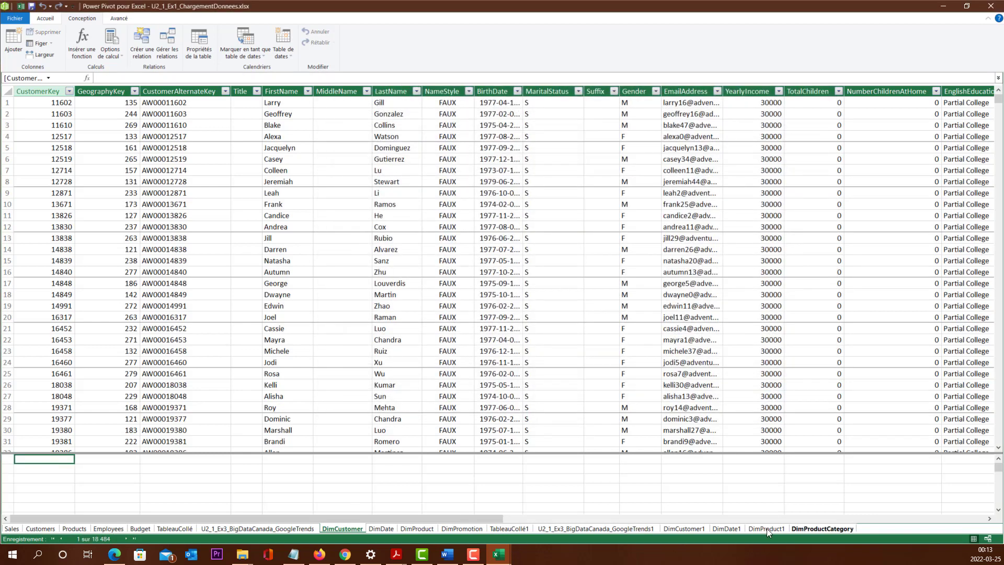
left_click(696, 529)
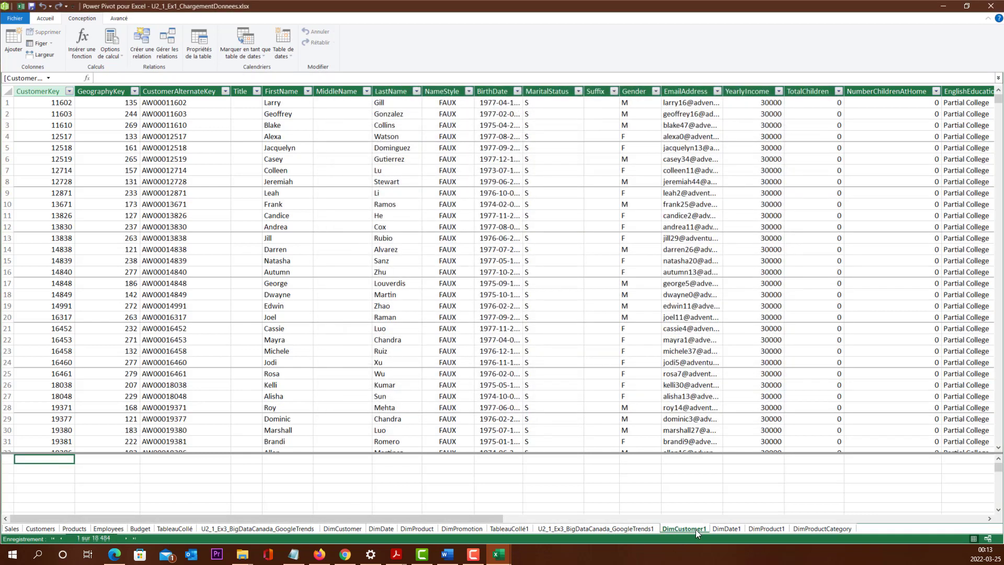
Step: Open the DimCustomer1 table's properties and switch them to the query editor (Éditeur de requête)
left_click(180, 103)
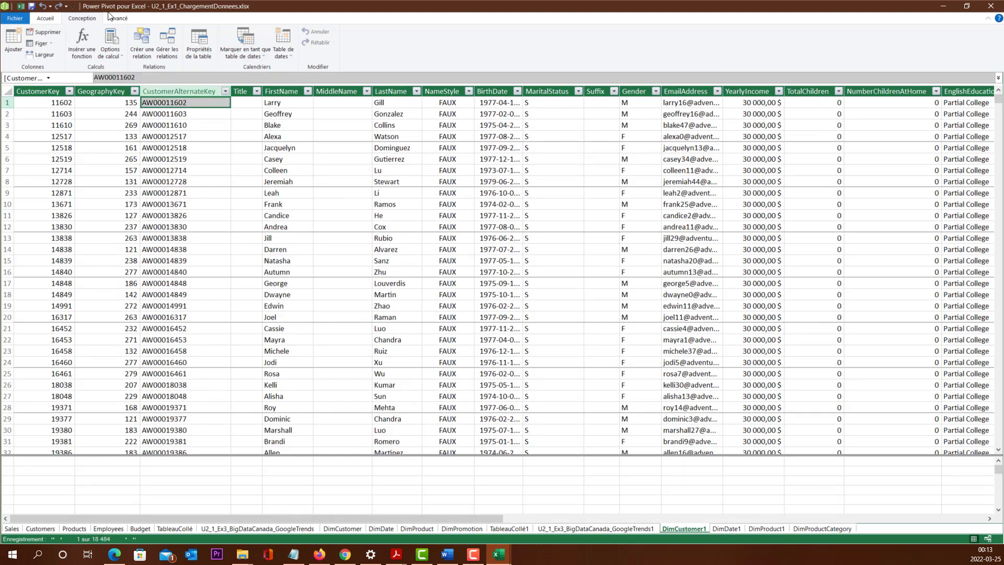
left_click(193, 46)
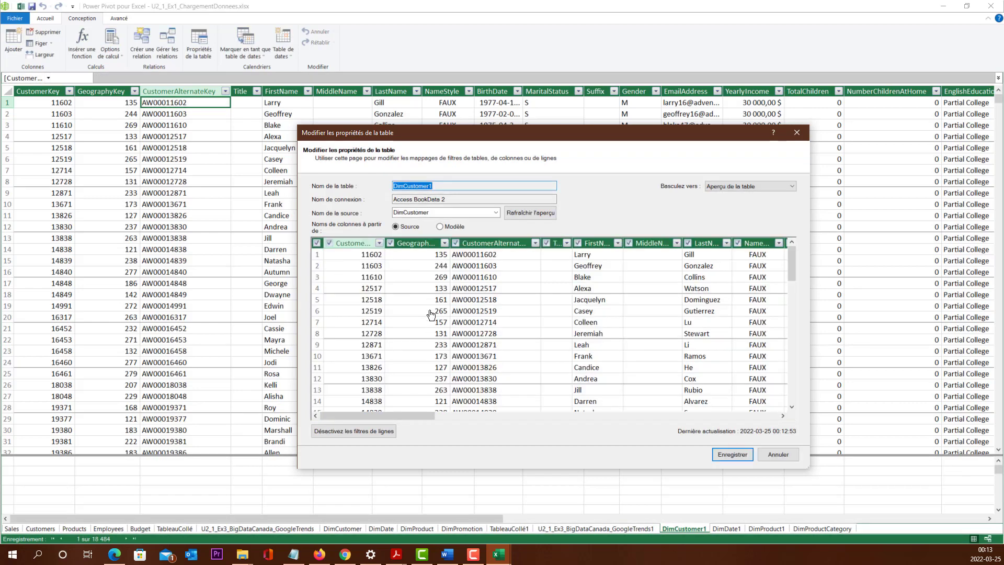
left_click_drag(401, 417, 293, 380)
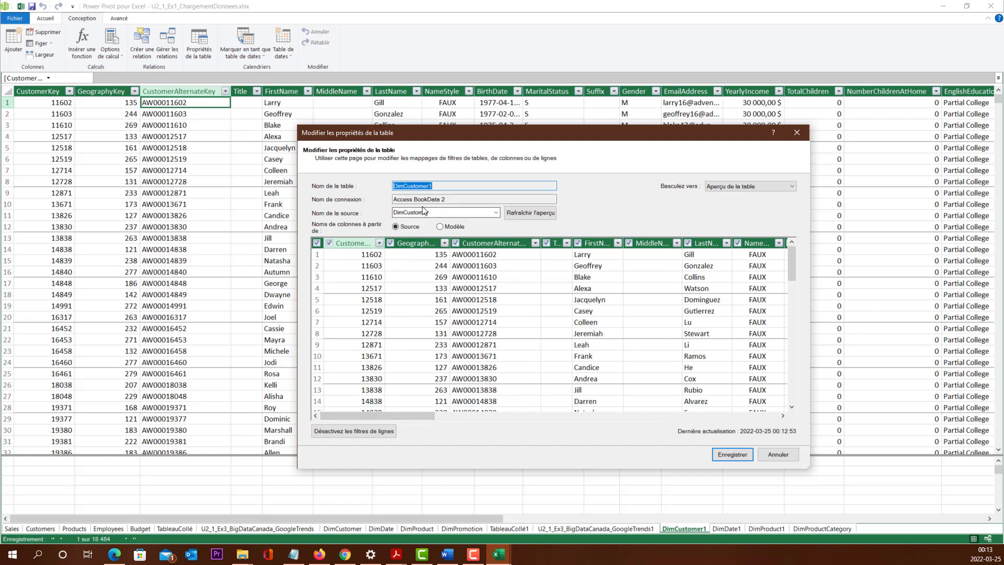
left_click(735, 187)
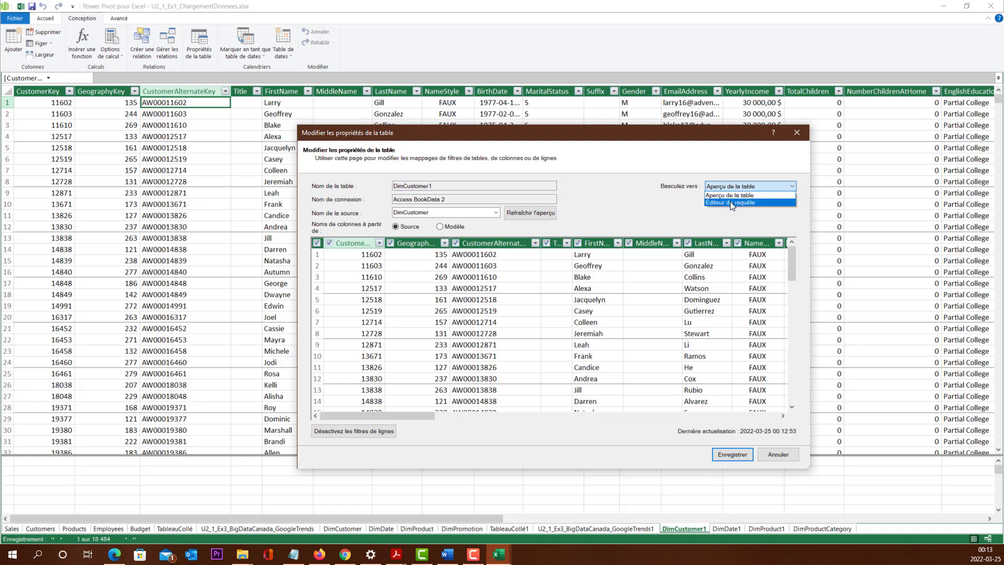
left_click(730, 202)
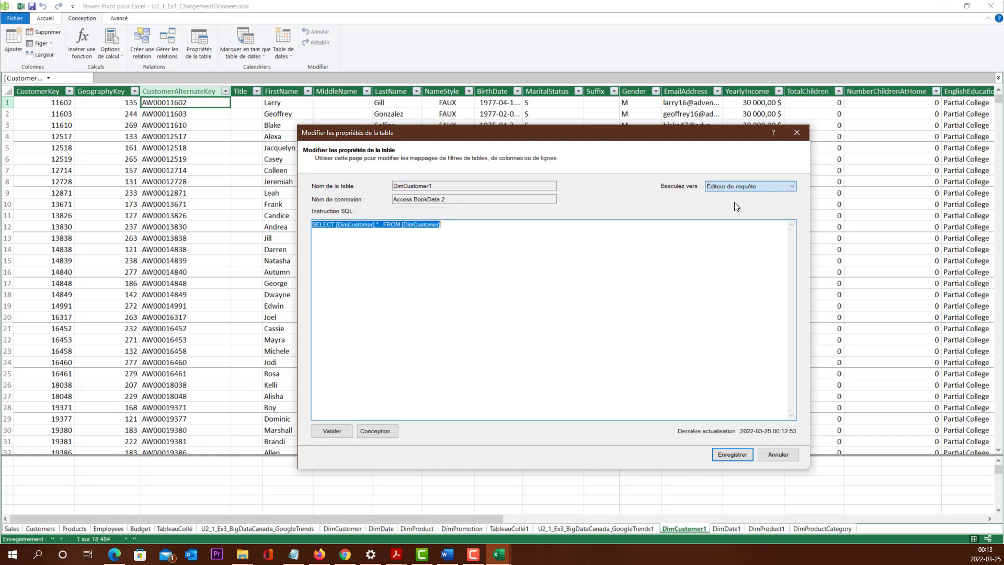
Step: Change the DimCustomer1 SQL statement to SELECT CustomerKey FROM [DimCustomer], validate it and save the table properties
left_click(387, 264)
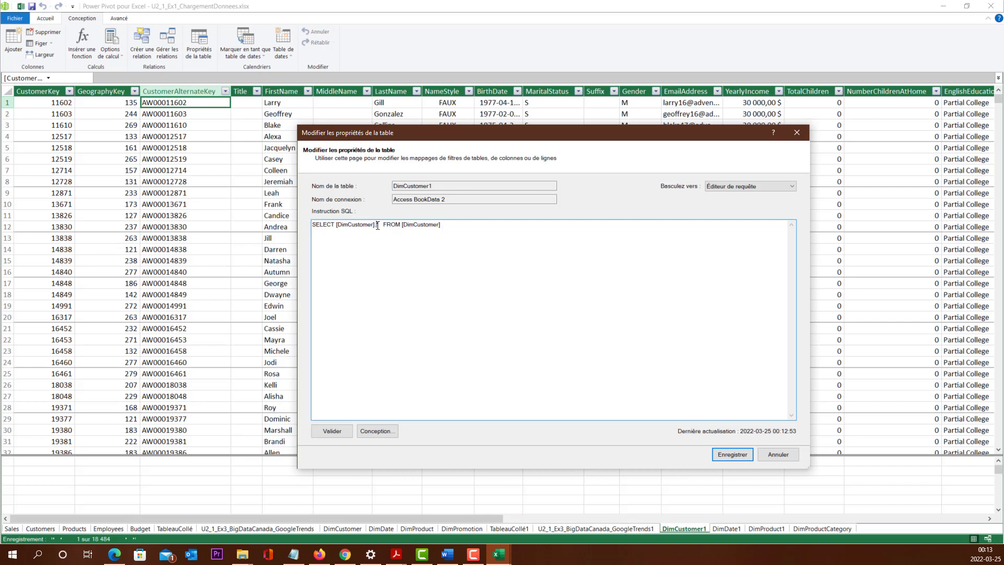
left_click_drag(380, 224, 337, 223)
key("ctrl+c")
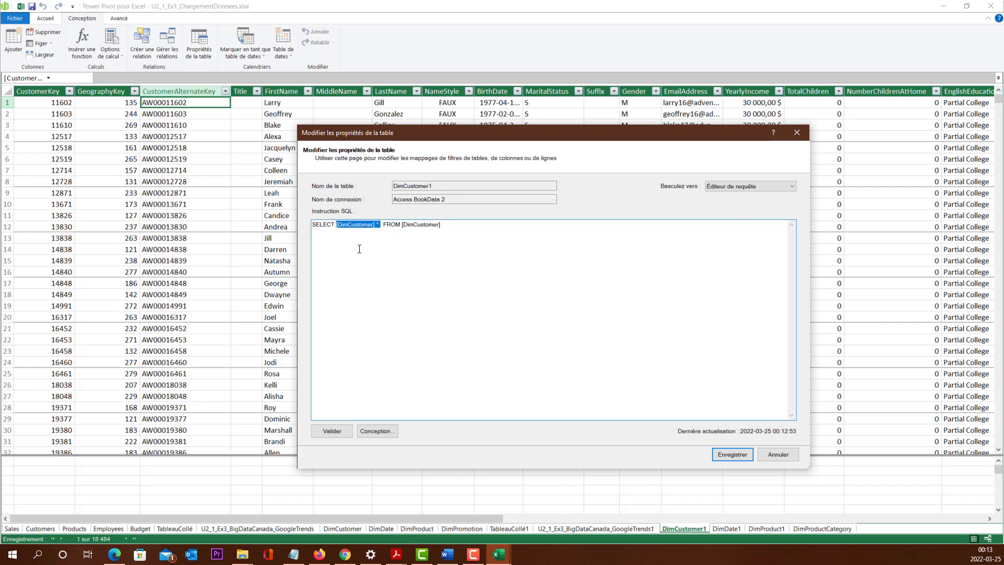
type("CVust")
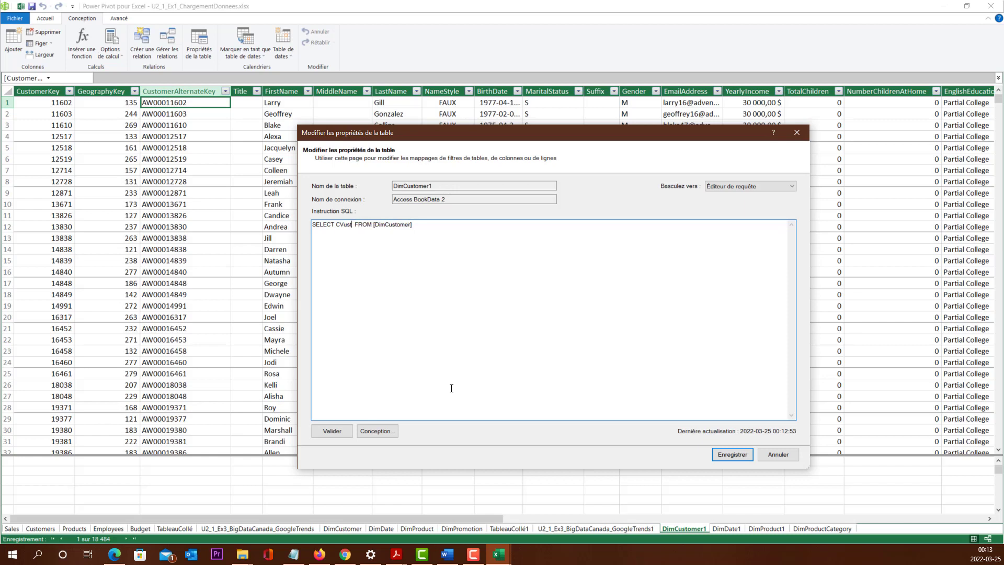
key("BackSpace")
key("BackSpace")
key("BackSpace")
key("BackSpace")
key("BackSpace")
type("Cust")
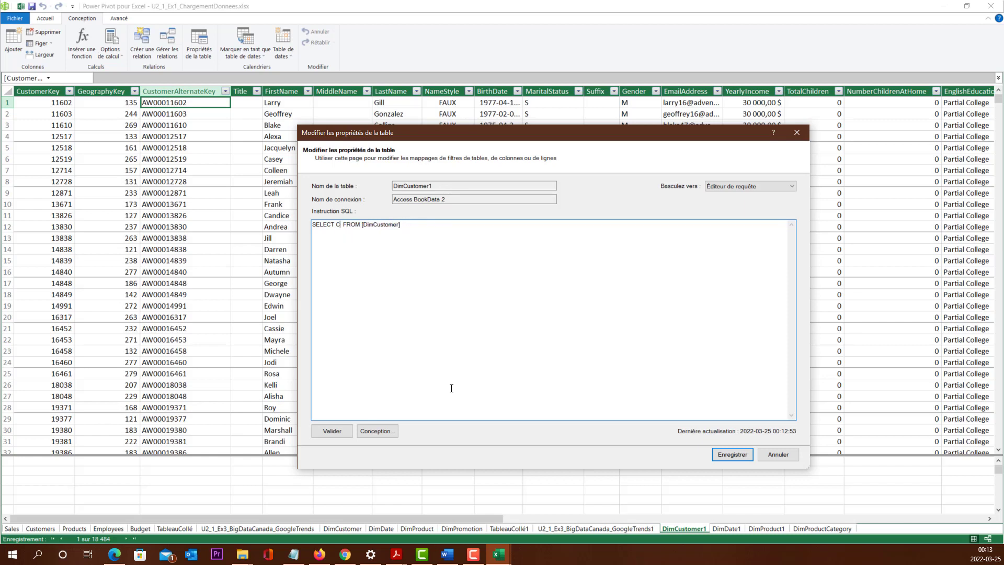
type("omere")
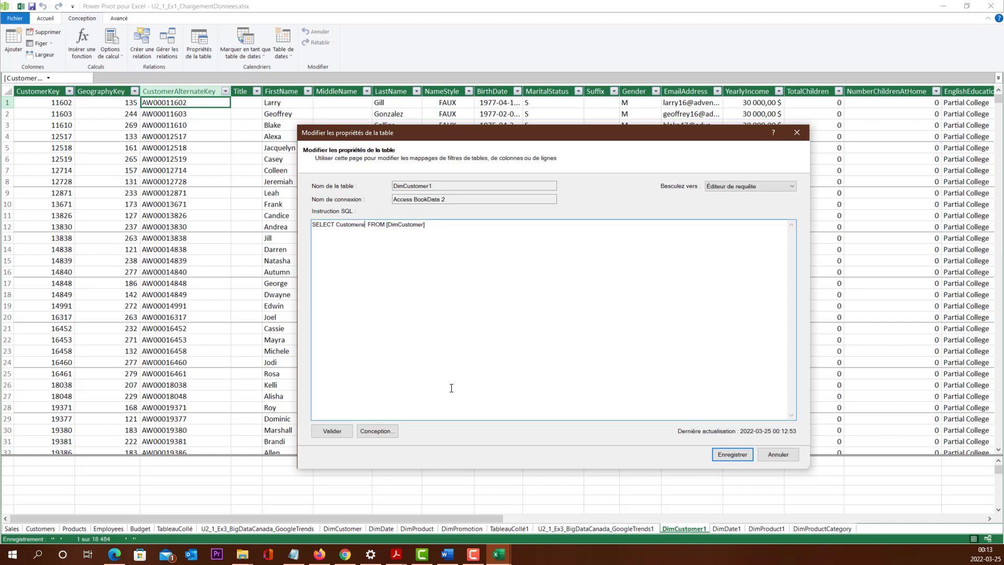
key("BackSpace")
type("Key")
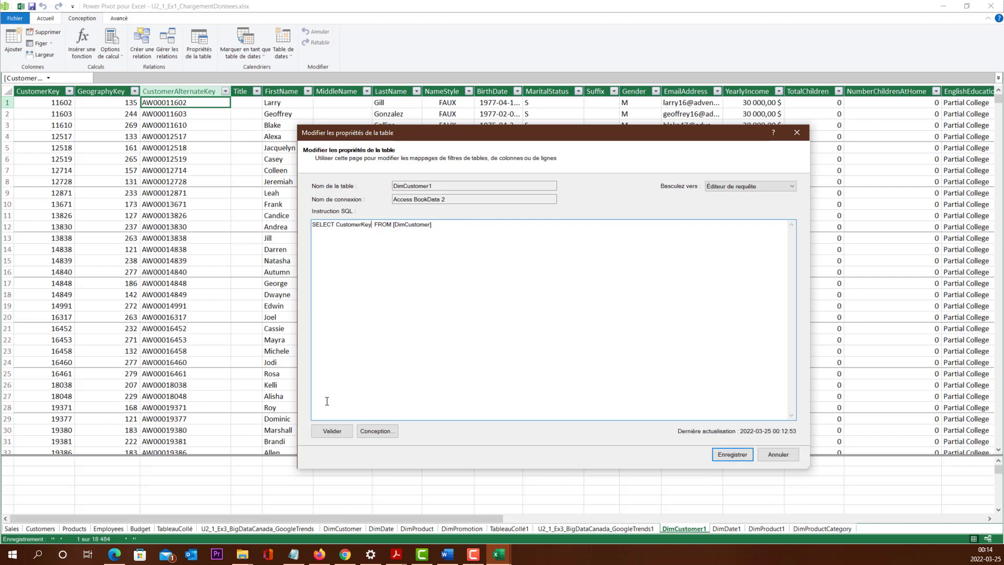
left_click(325, 434)
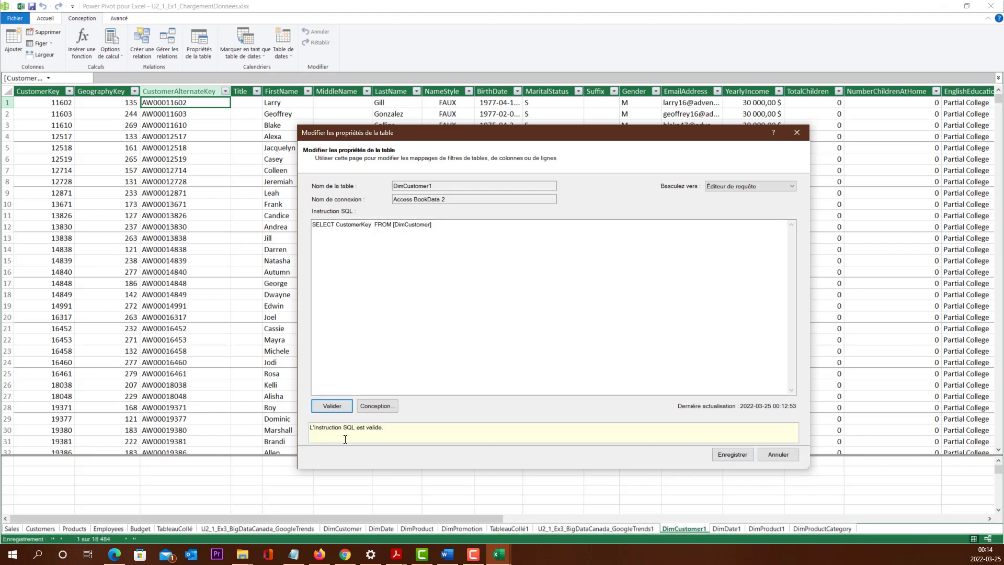
left_click(747, 453)
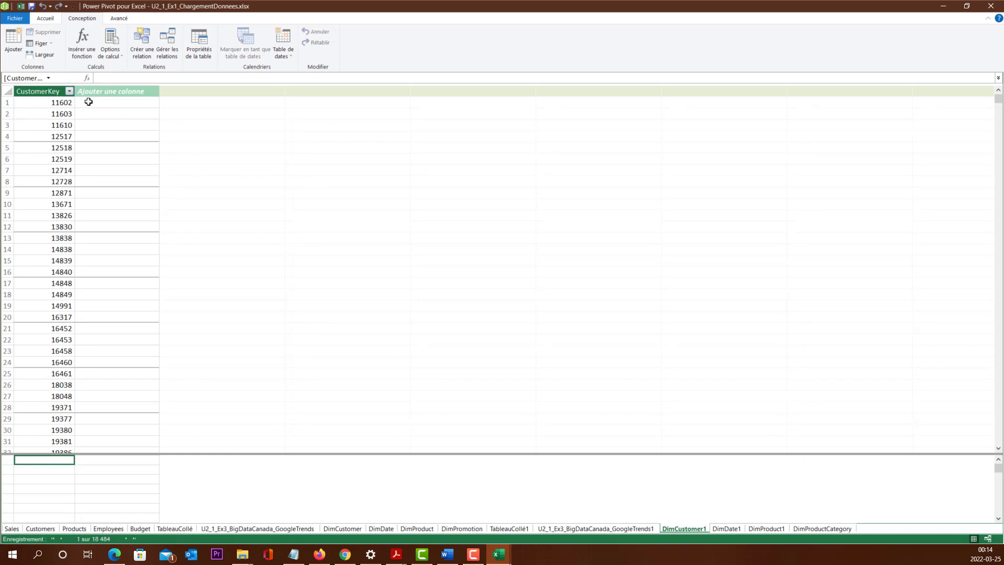
Step: Reopen the DimCustomer1 properties, restore all columns with SELECT [DimCustomer].* FROM [DimCustomer], validate the statement and save
left_click(202, 50)
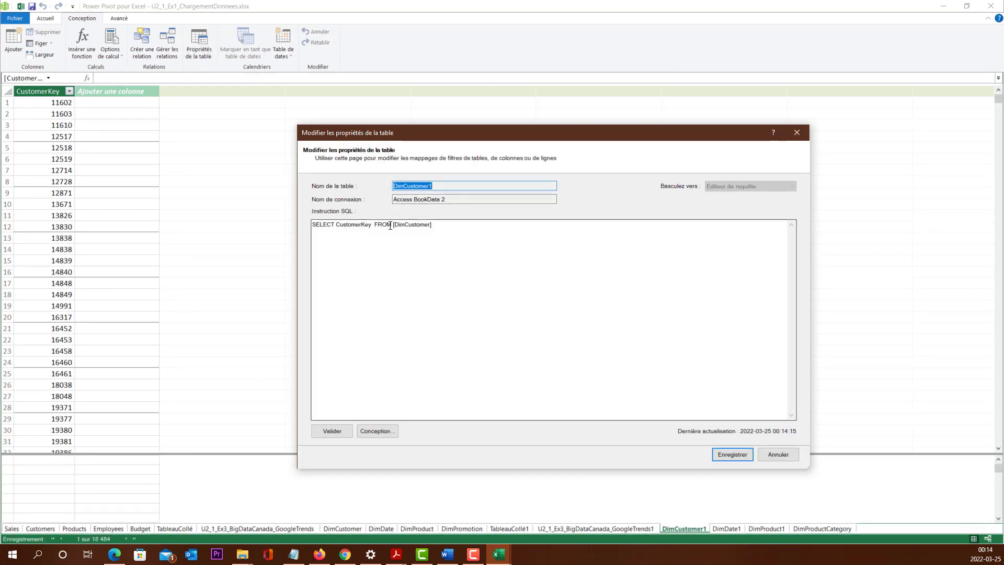
left_click_drag(438, 226, 340, 226)
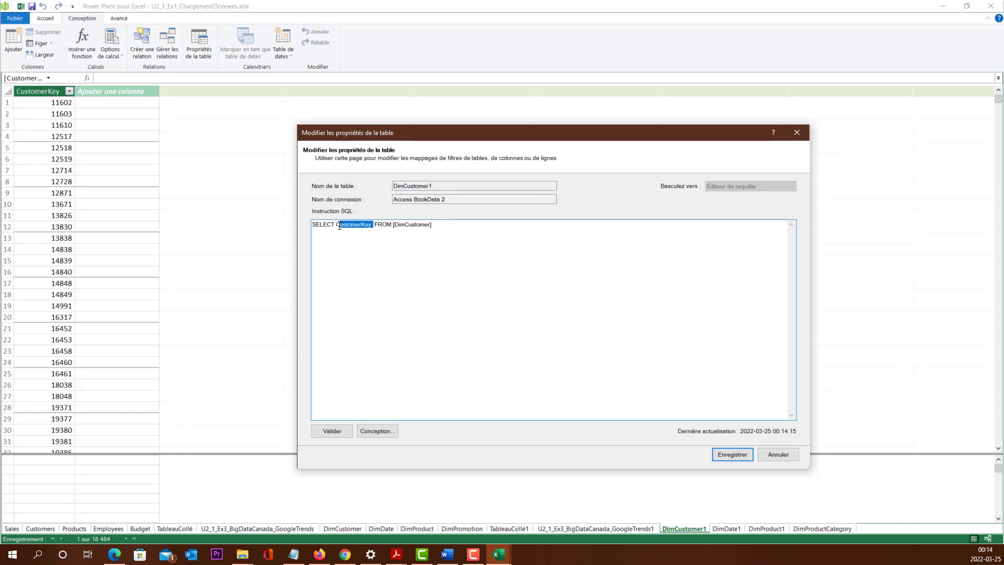
key("ctrl+v")
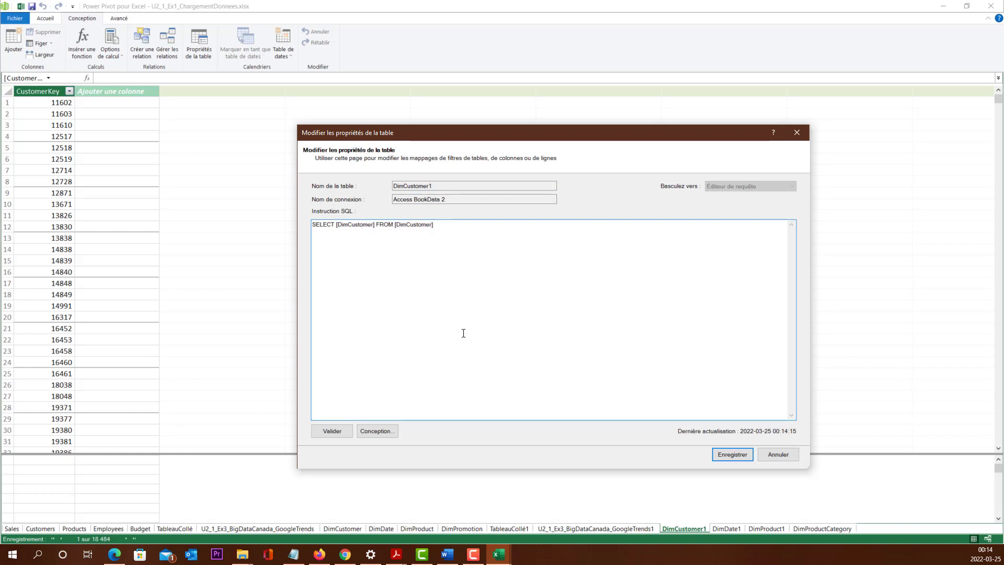
type(".*")
left_click(331, 431)
left_click(734, 454)
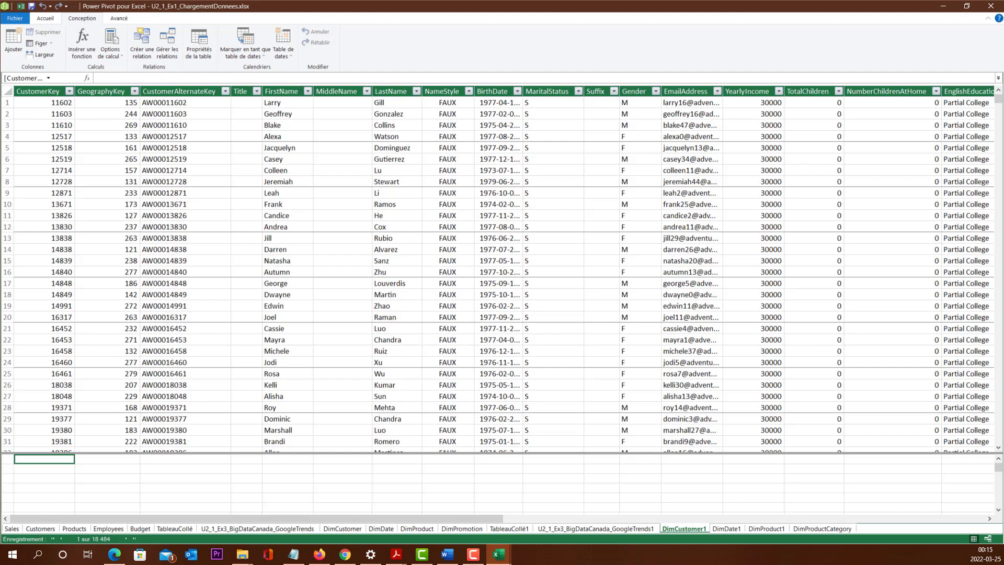
Step: Close the Power Pivot window, the Google Trends text file and the U2_1_Ex1_ChargementDonnees.xlsx workbook
key("alt+Tab")
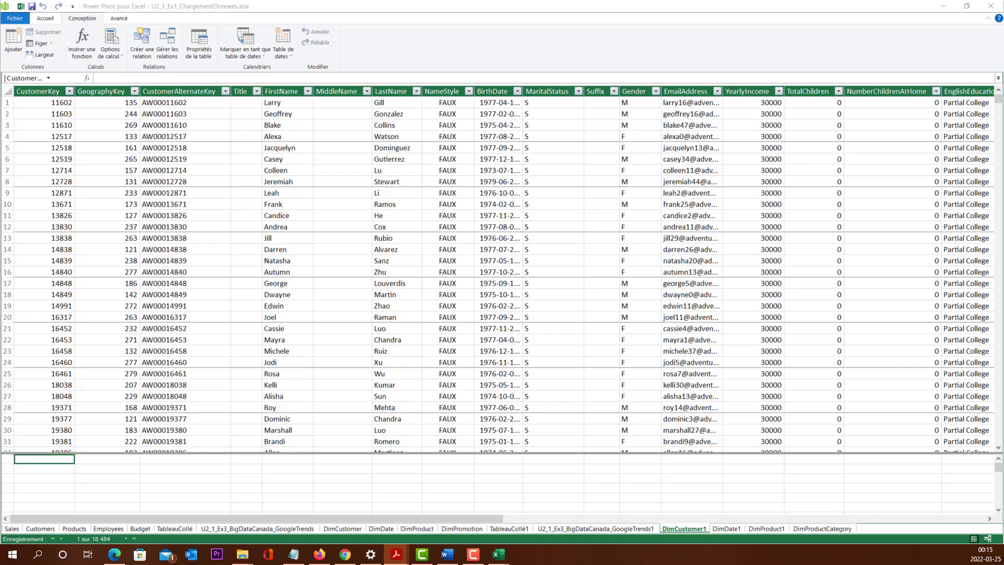
left_click(986, 6)
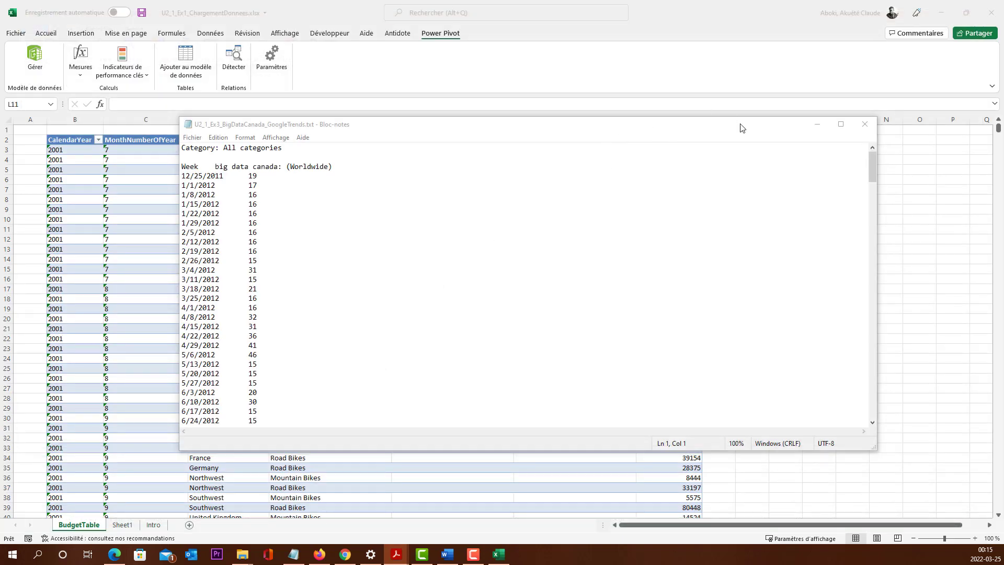
left_click(864, 124)
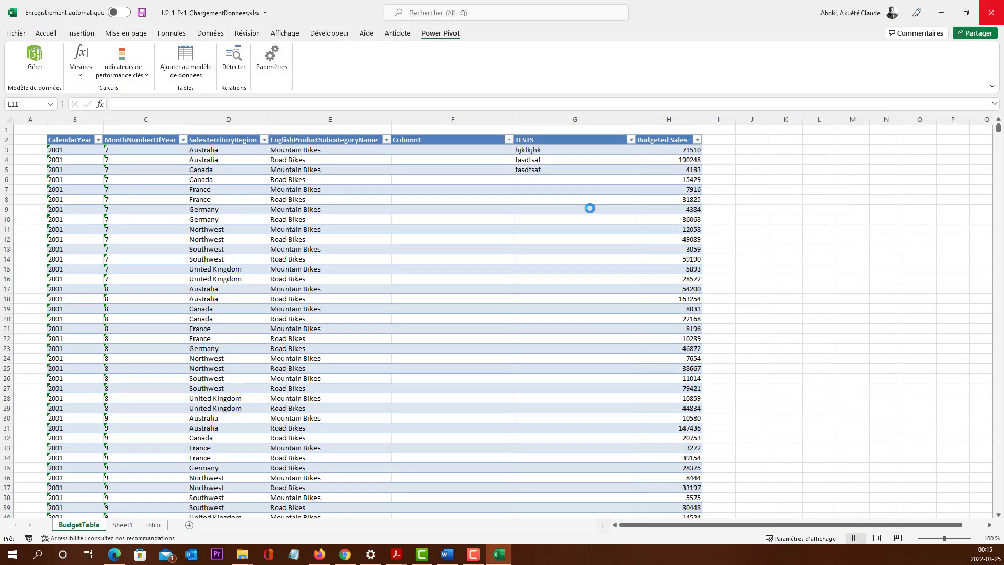
left_click(497, 293)
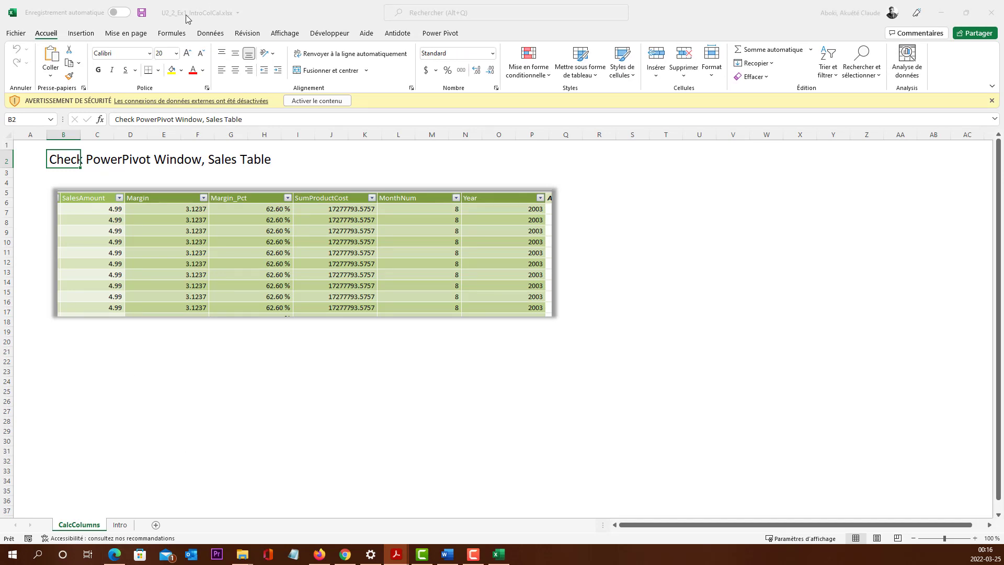
Step: Open the Power Pivot data model of the U2_2_Ex1_IntroColCal.xlsx workbook and look over its Sales table
left_click(440, 33)
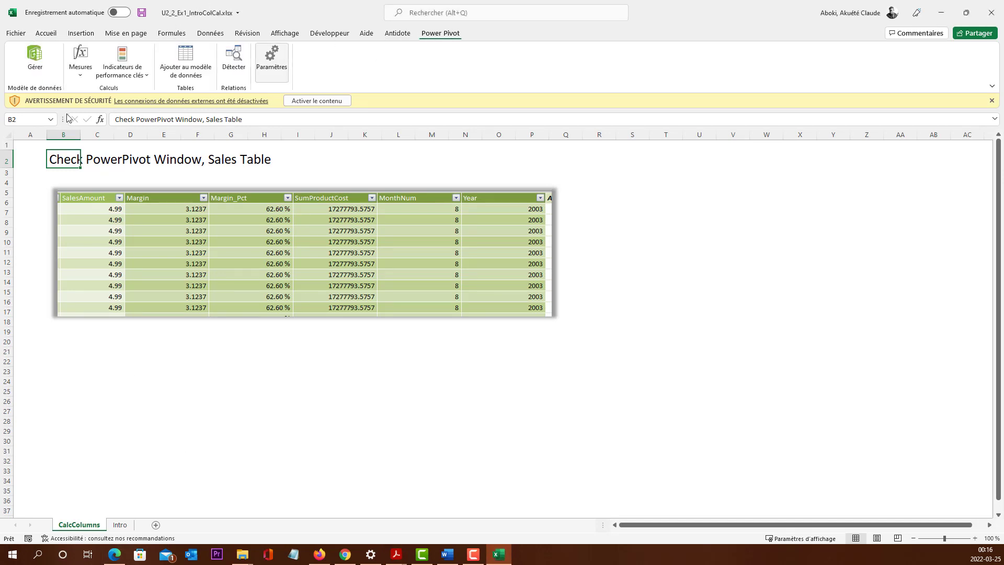
left_click(31, 56)
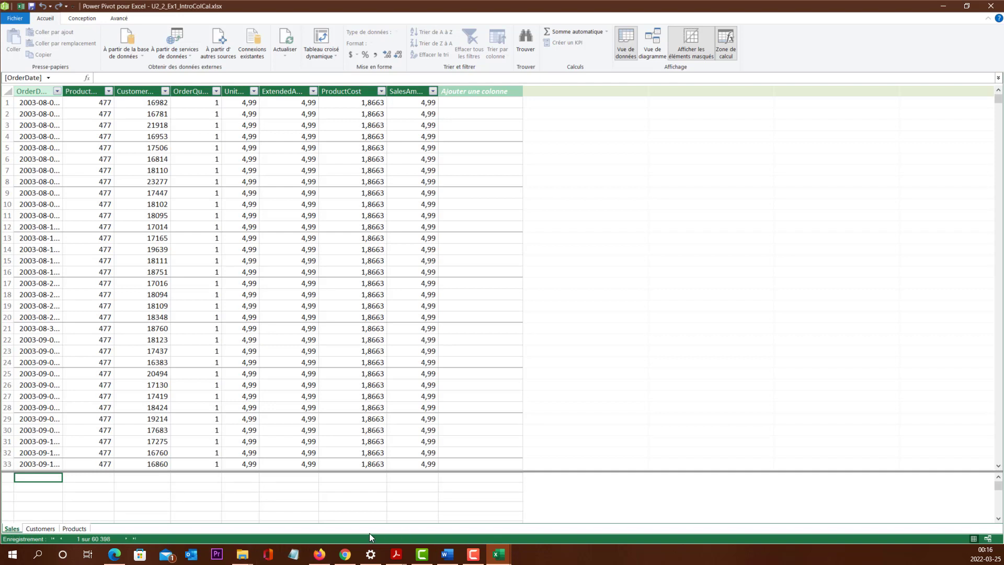
left_click(240, 238)
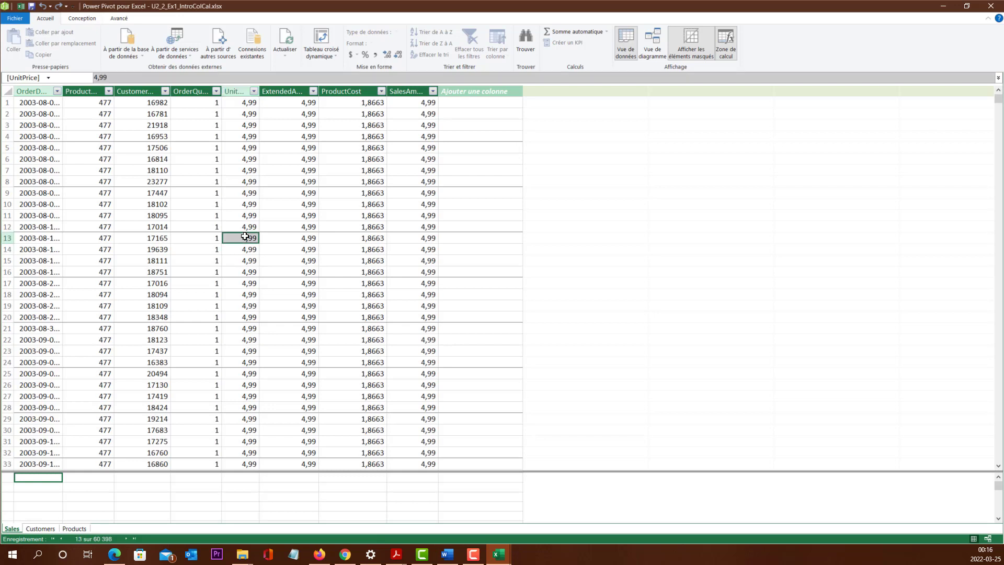
left_click(267, 216)
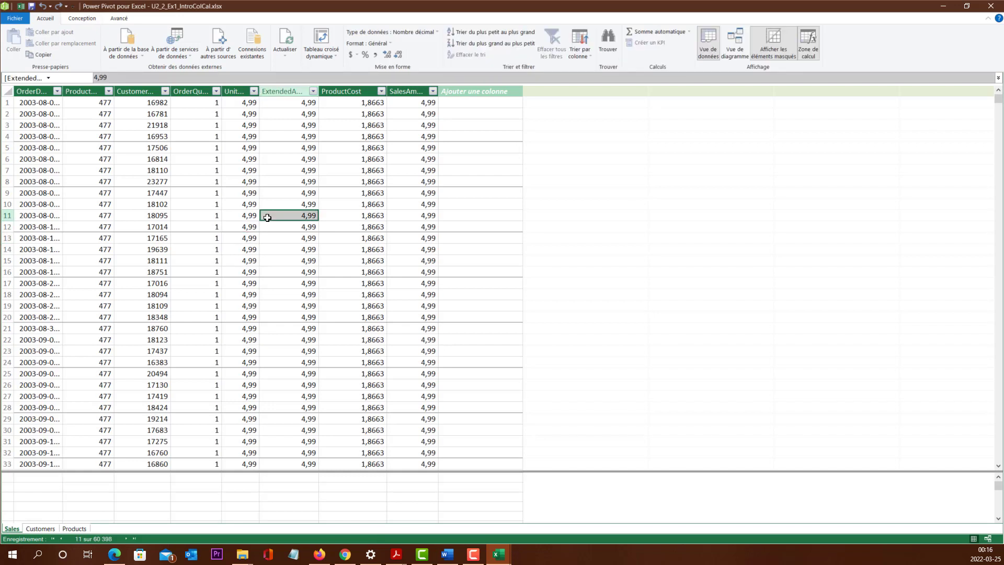
Step: Add a calculated column to the Sales table with the formula =[SalesAmount]-[ProductCost]
left_click(469, 93)
left_click(136, 78)
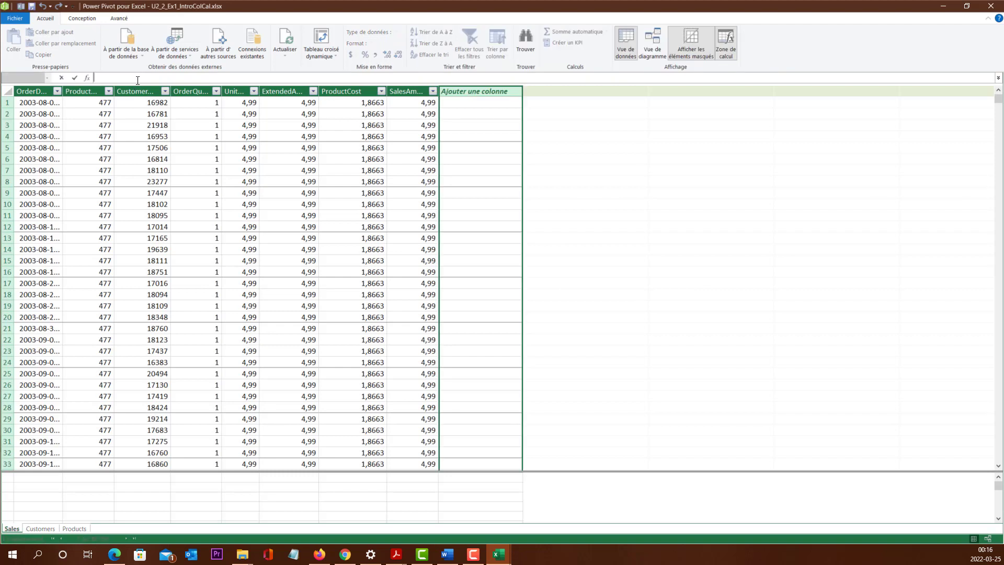
type("=")
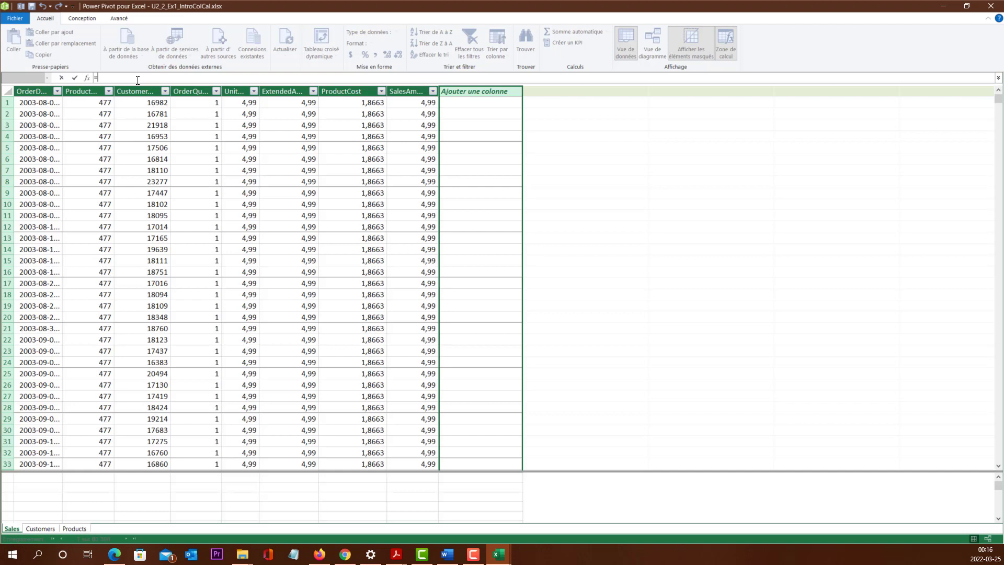
type("[")
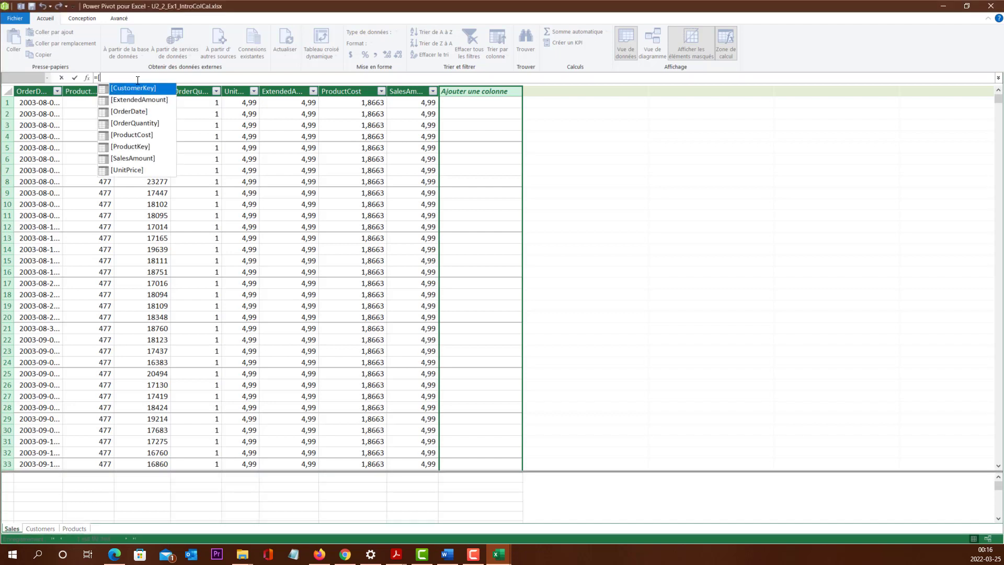
type("Sales")
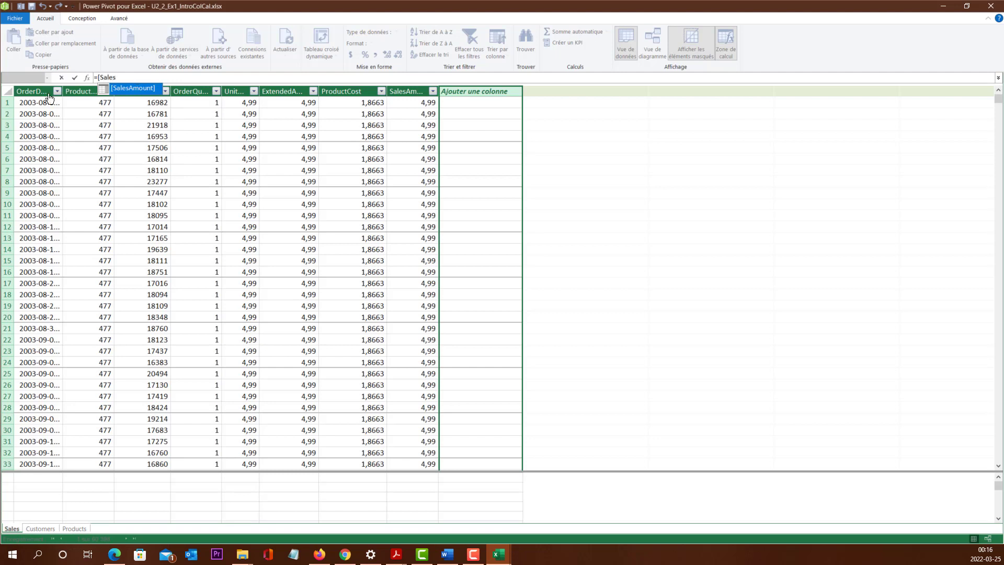
double_click(132, 89)
type("-")
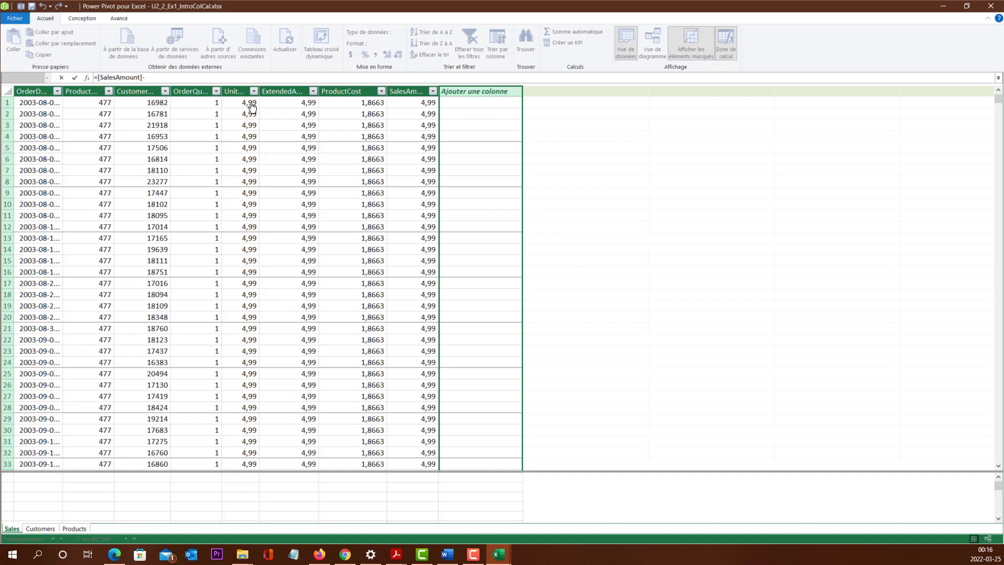
type("[")
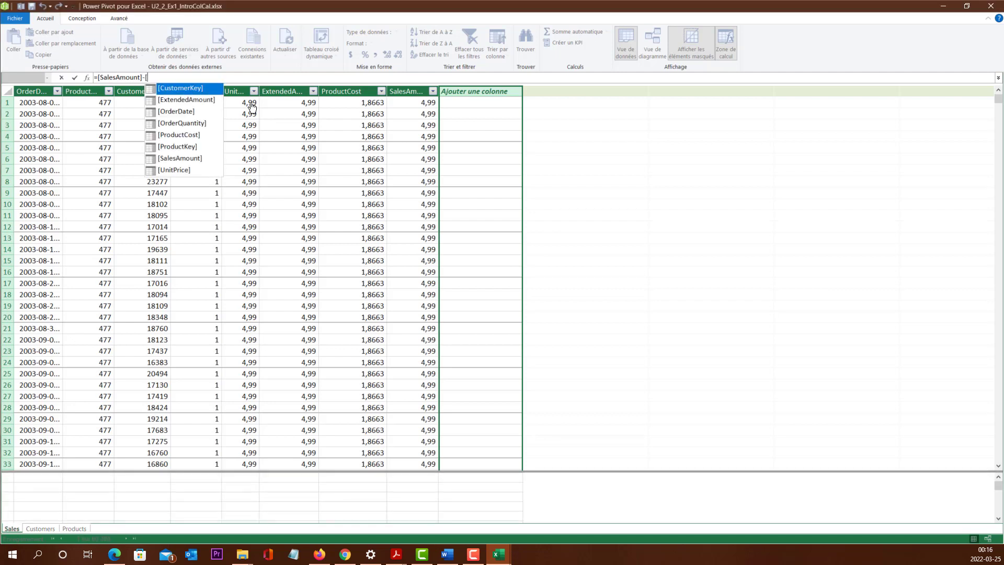
double_click(195, 135)
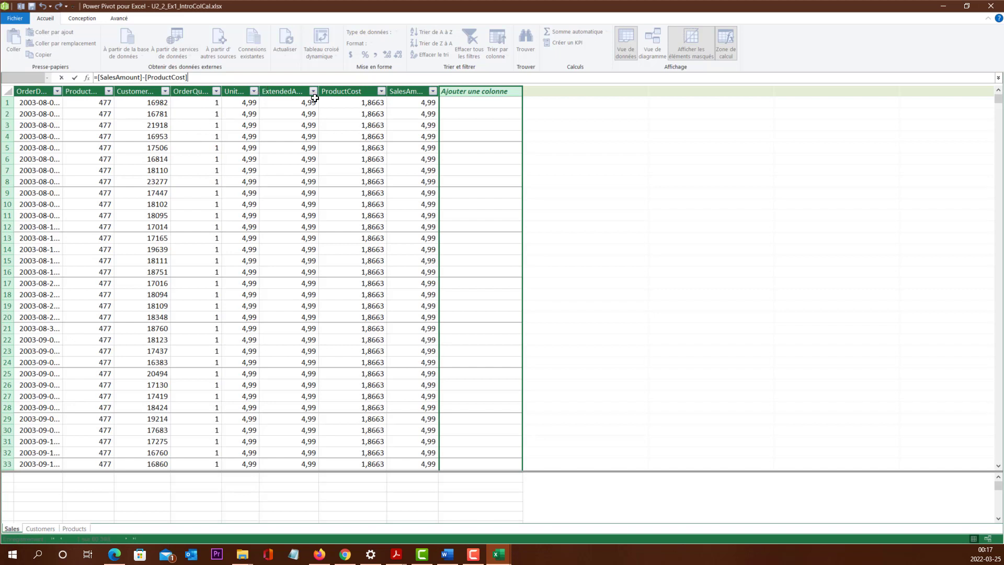
key("Return")
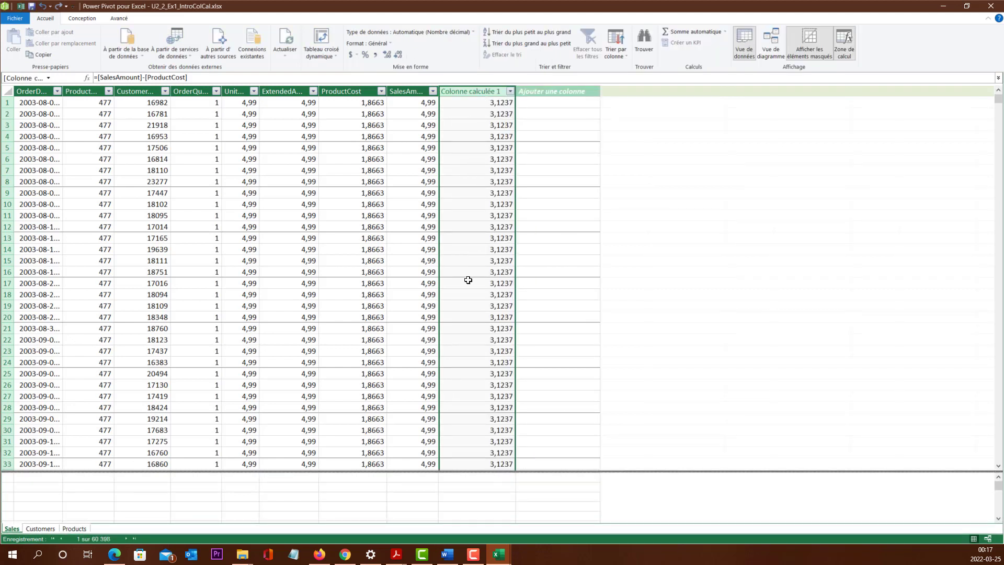
Step: Rename the new calculated column in the Sales table to Margin
double_click(472, 91)
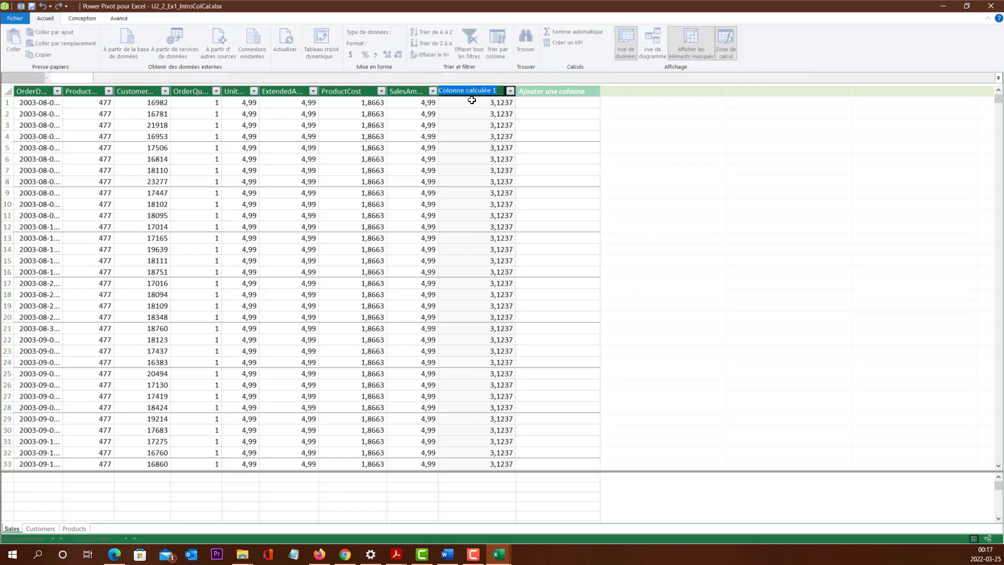
type("Margin")
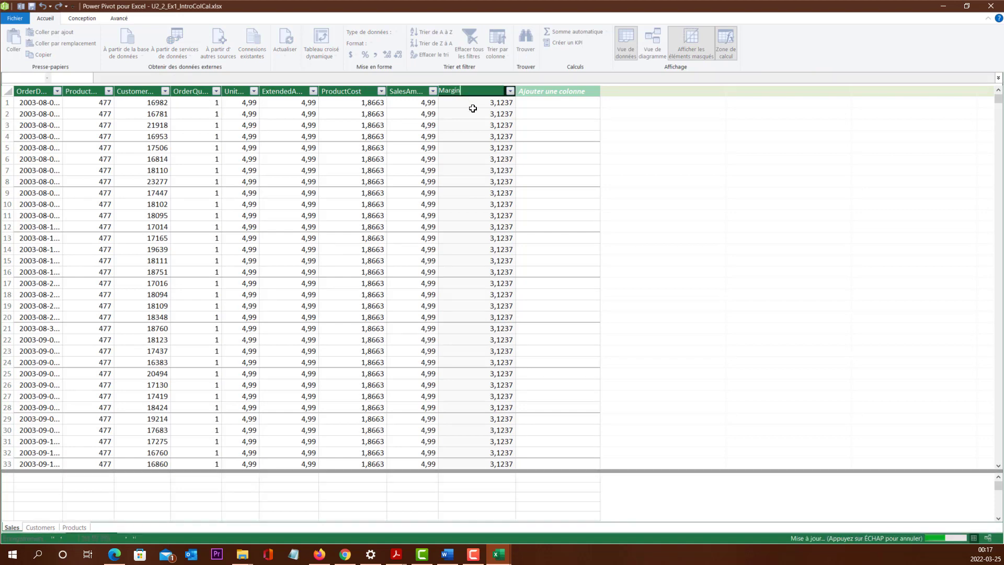
Step: Confirm the Margin column name and add a calculated column to the Sales table with the formula =[Margin]/[SalesAmount]
key("Return")
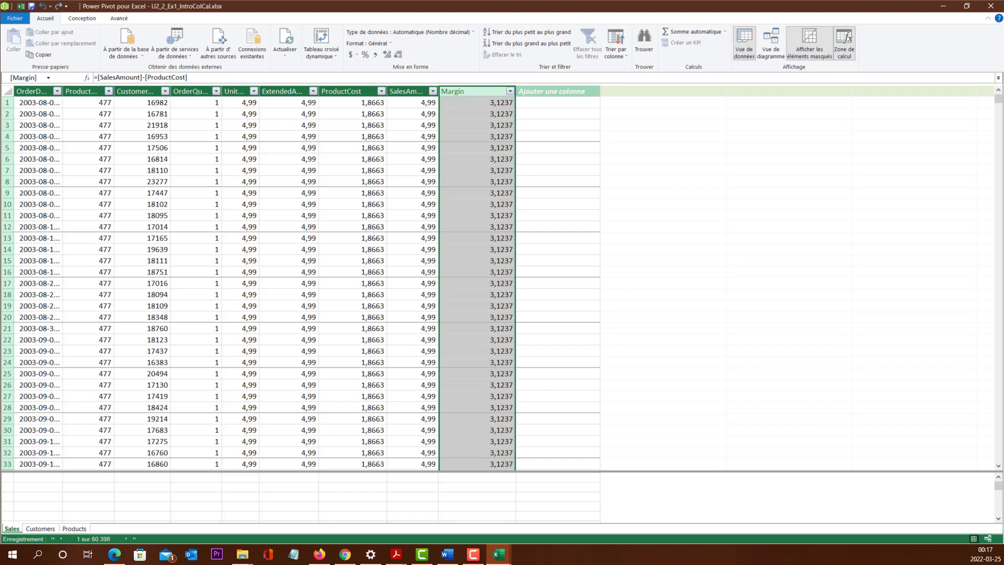
left_click(546, 91)
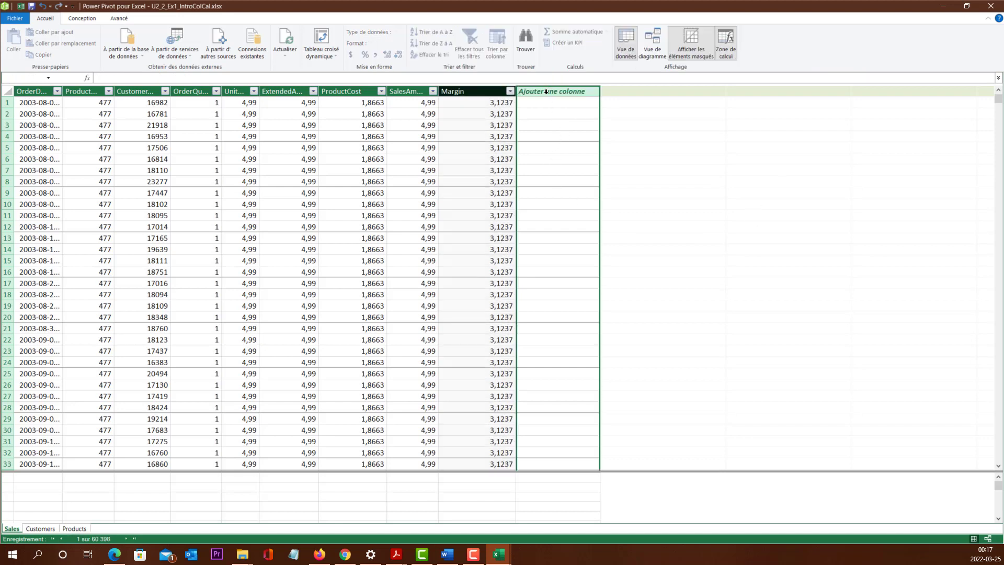
left_click(170, 78)
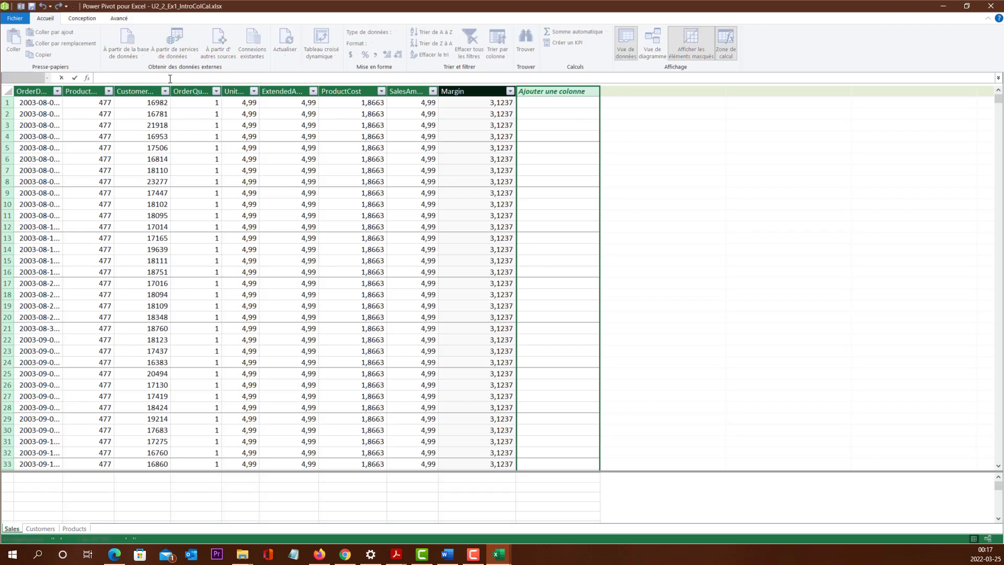
type("=[Ma")
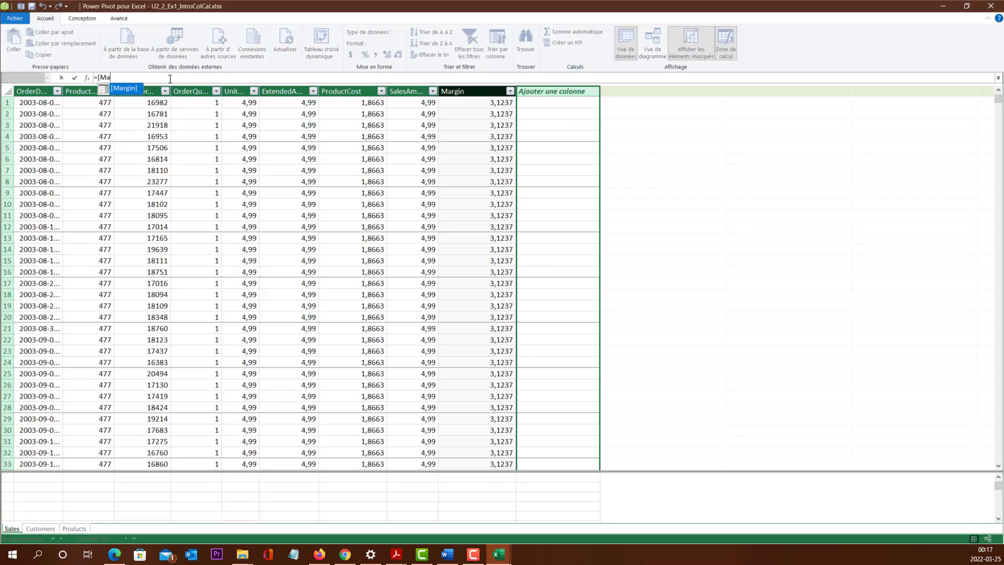
key("Tab")
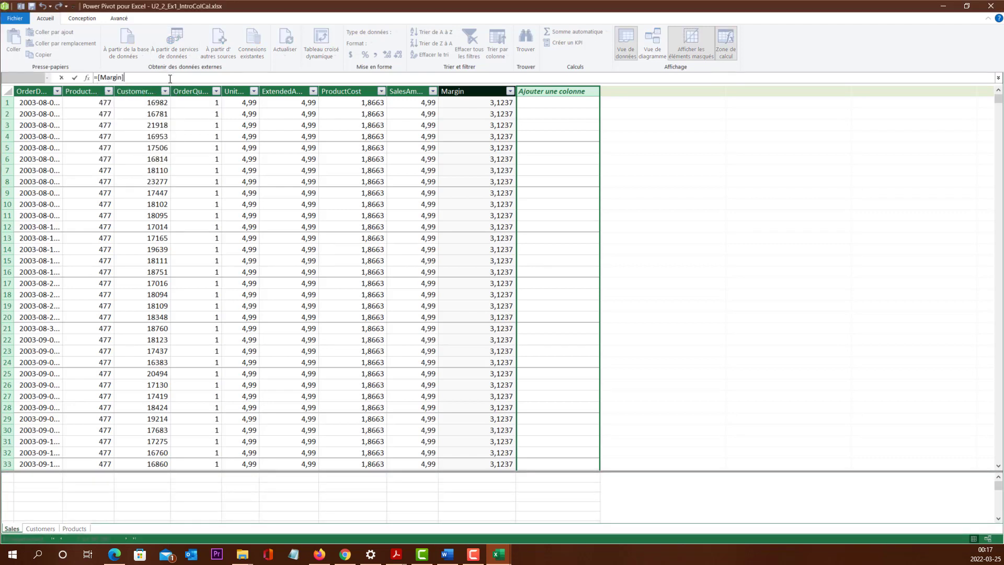
type("/[Sales")
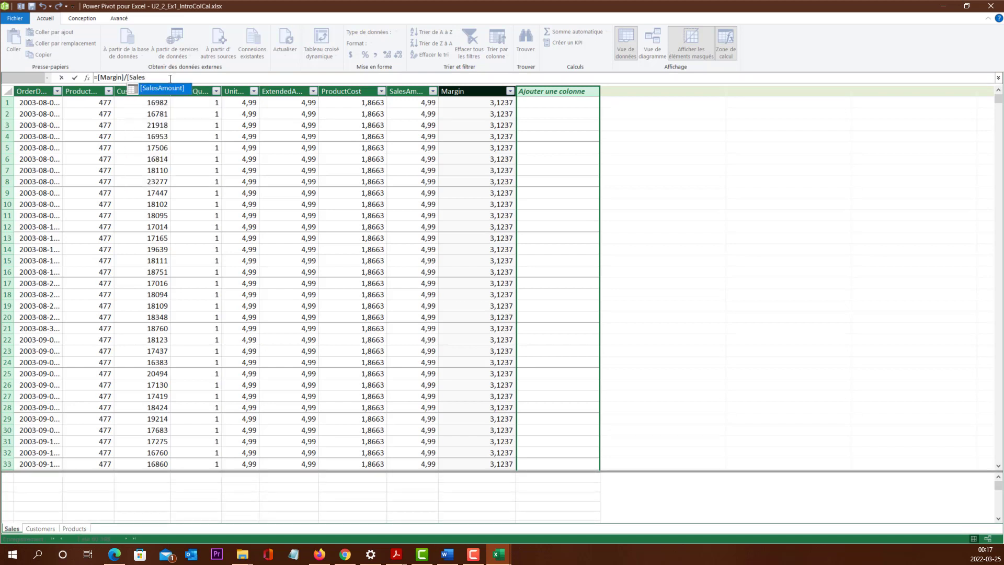
key("Tab")
key("Return")
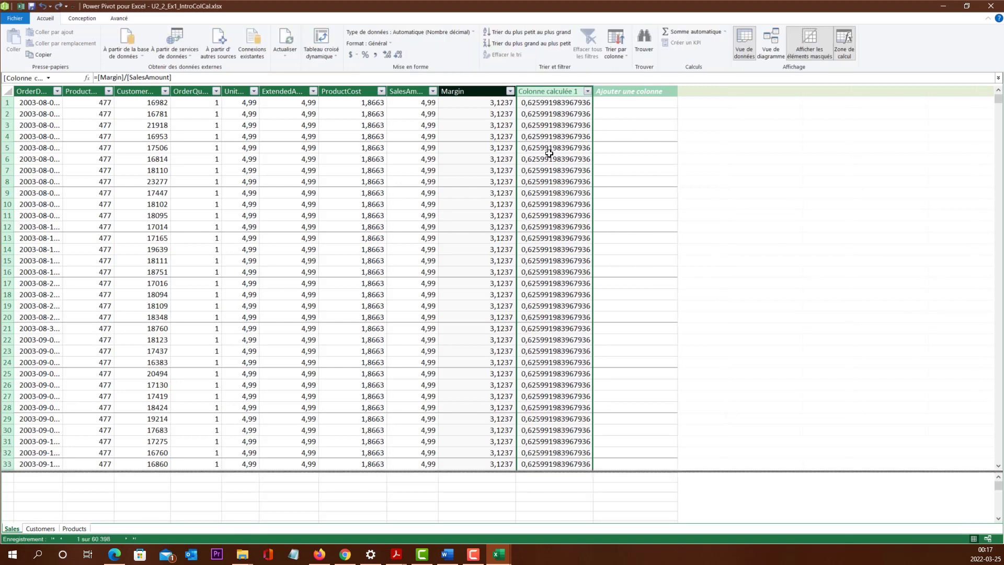
Step: Rename the new calculated column in the Sales table to Margin_Pct and format it as a percentage
double_click(541, 90)
type("Ma")
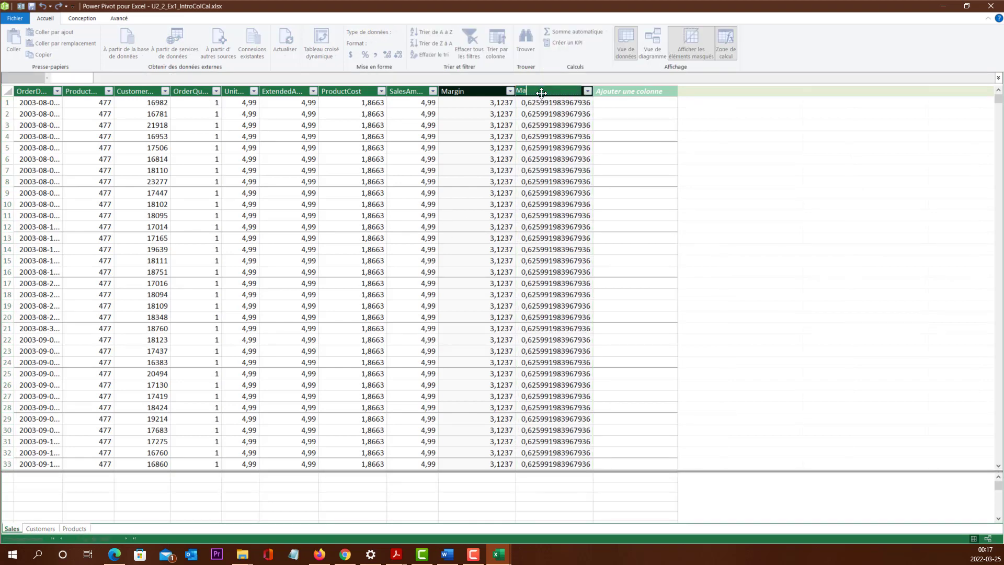
type("rgin_pcty")
key("BackSpace")
key("BackSpace")
key("BackSpace")
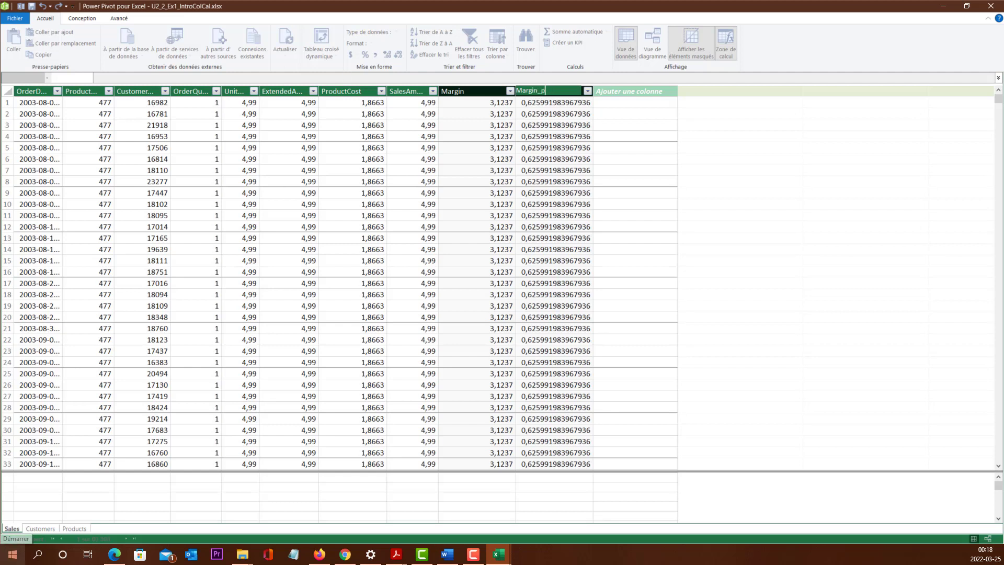
key("BackSpace")
type("Pct")
key("Return")
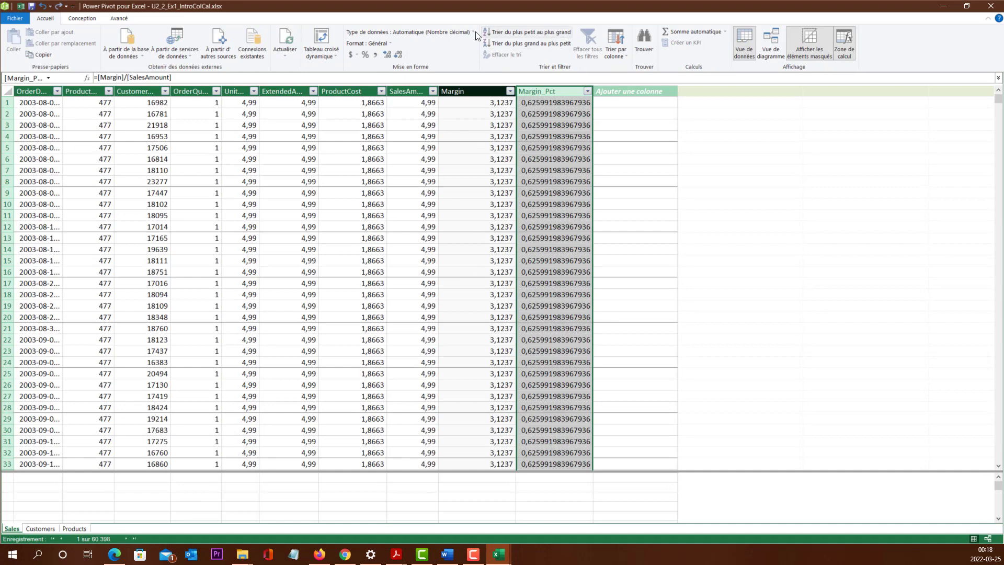
left_click(365, 58)
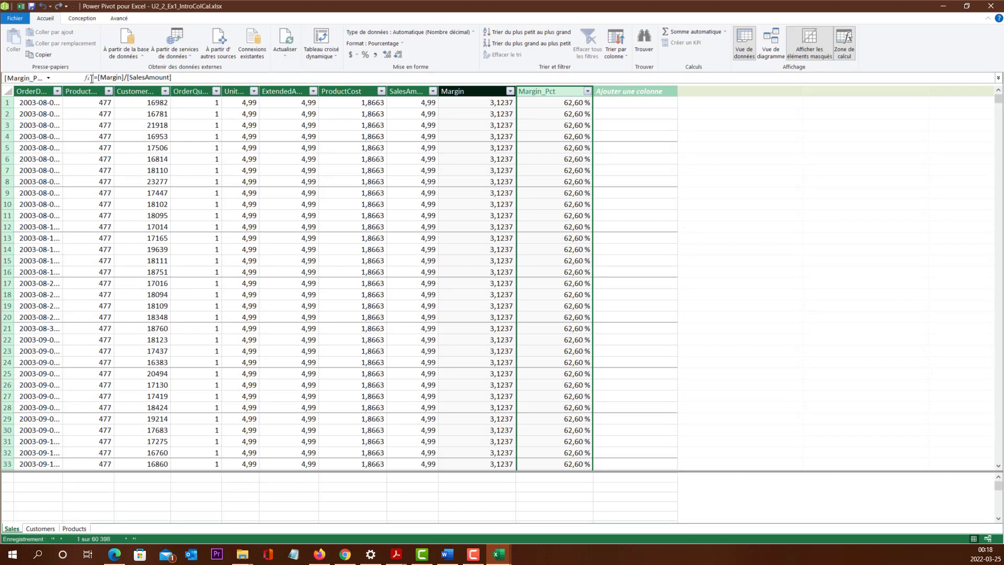
left_click(635, 125)
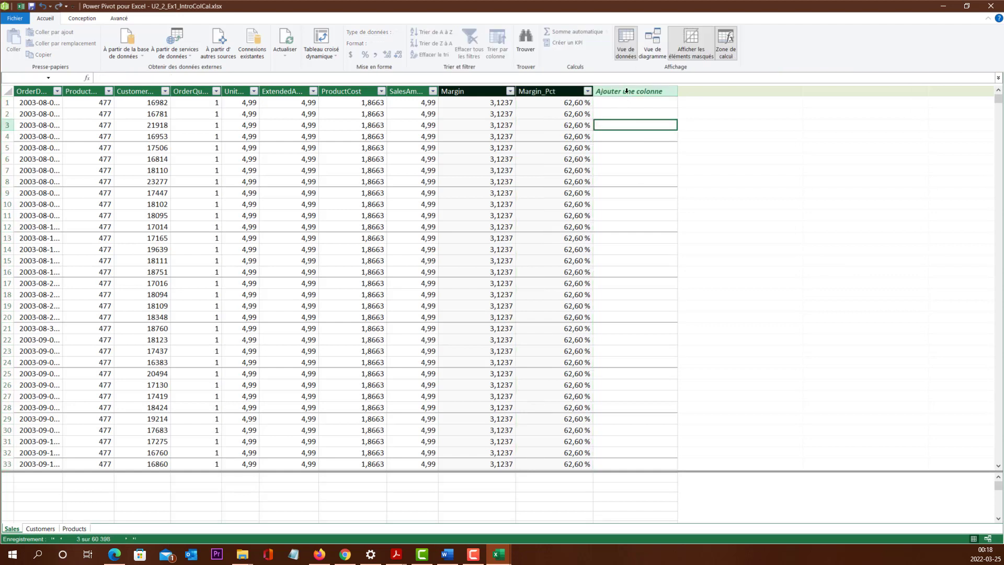
left_click(627, 92)
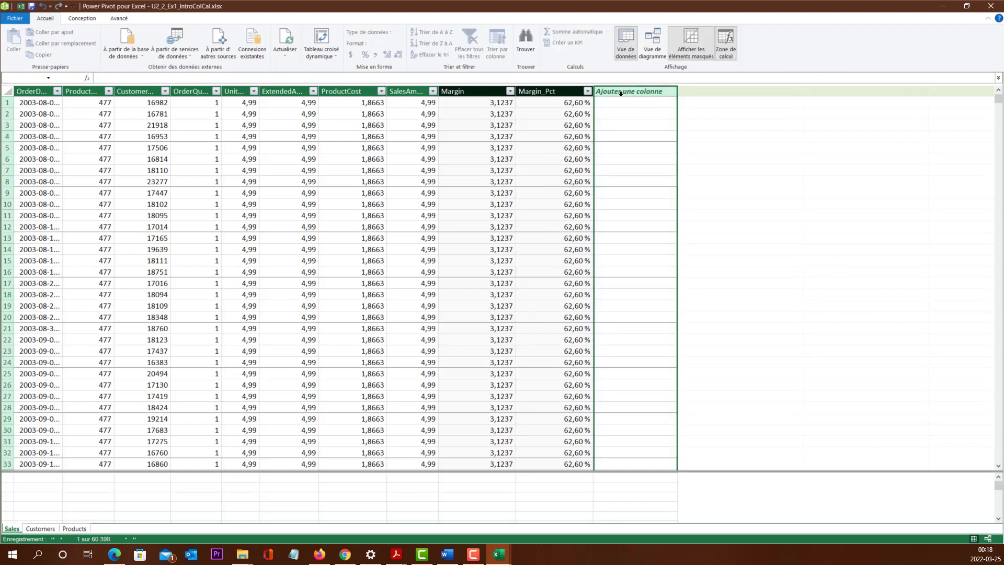
left_click(236, 78)
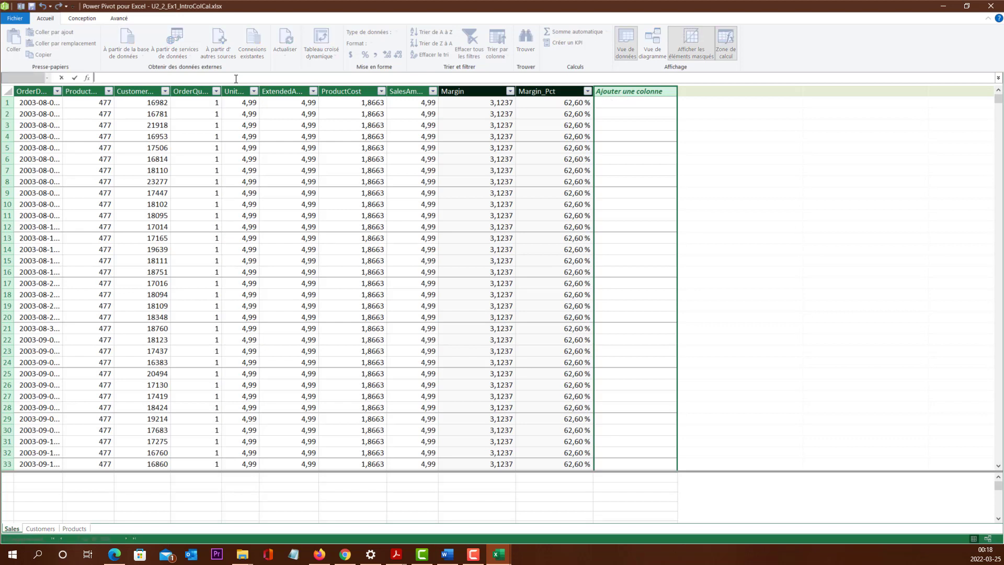
type("=")
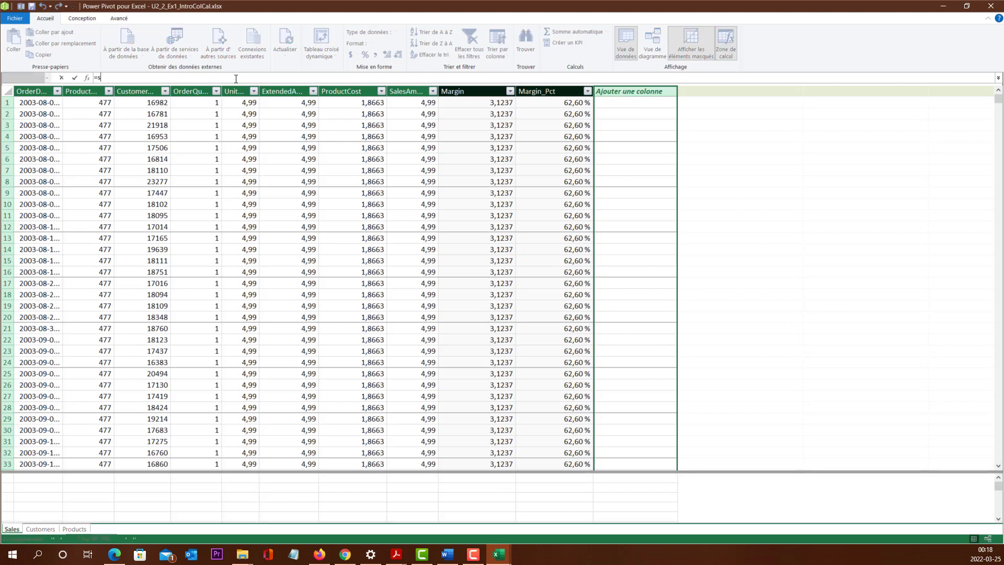
type("sum")
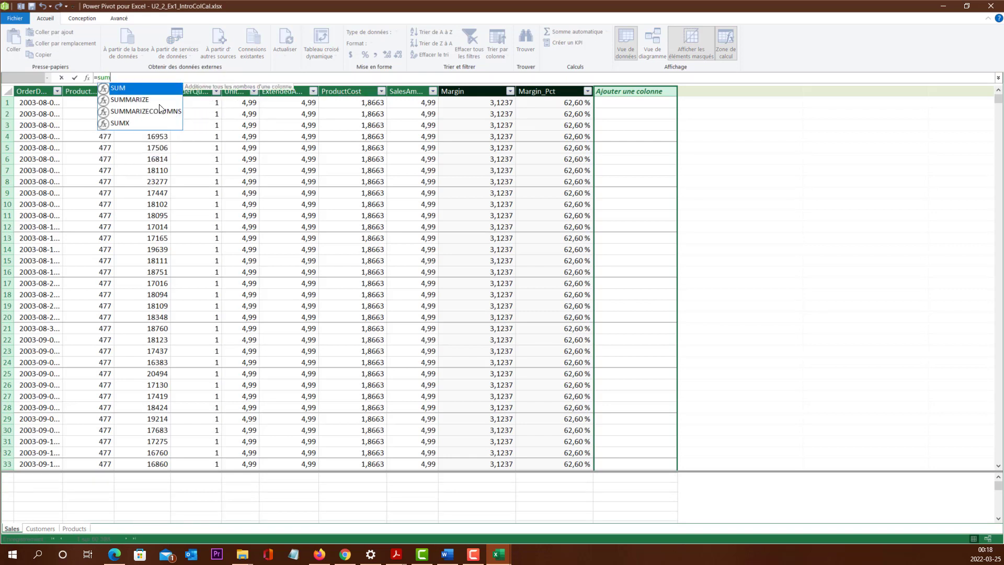
key("BackSpace")
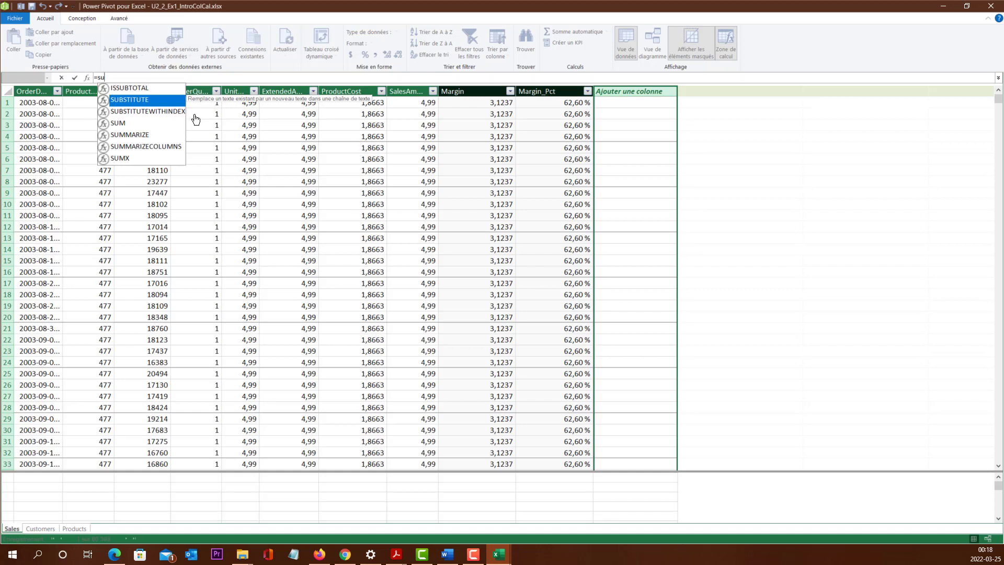
key("BackSpace")
key("BackSpace")
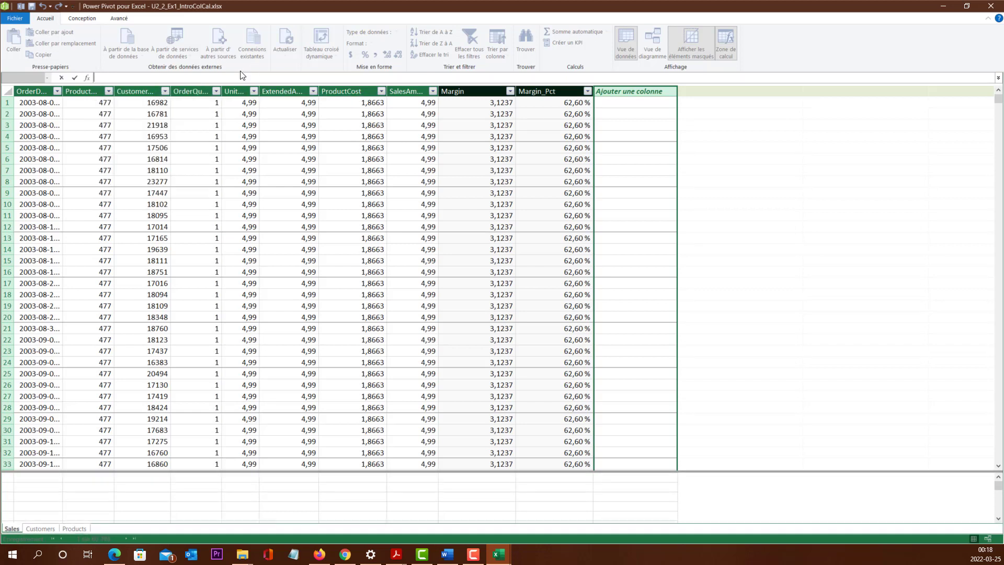
left_click(212, 86)
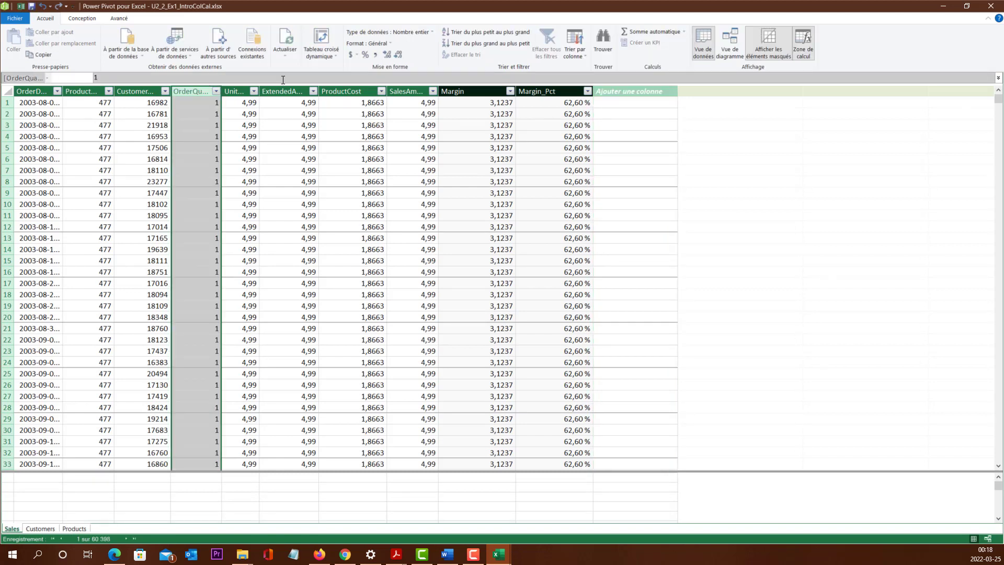
left_click(575, 147)
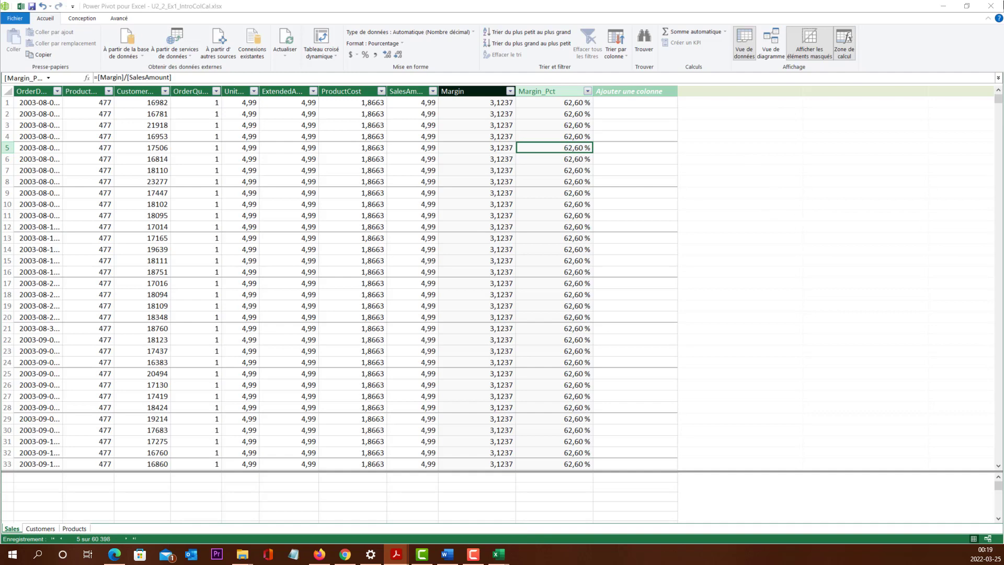
Step: Close the U2_2_Ex1_IntroColCal.xlsx workbook without saving its changes
left_click(997, 7)
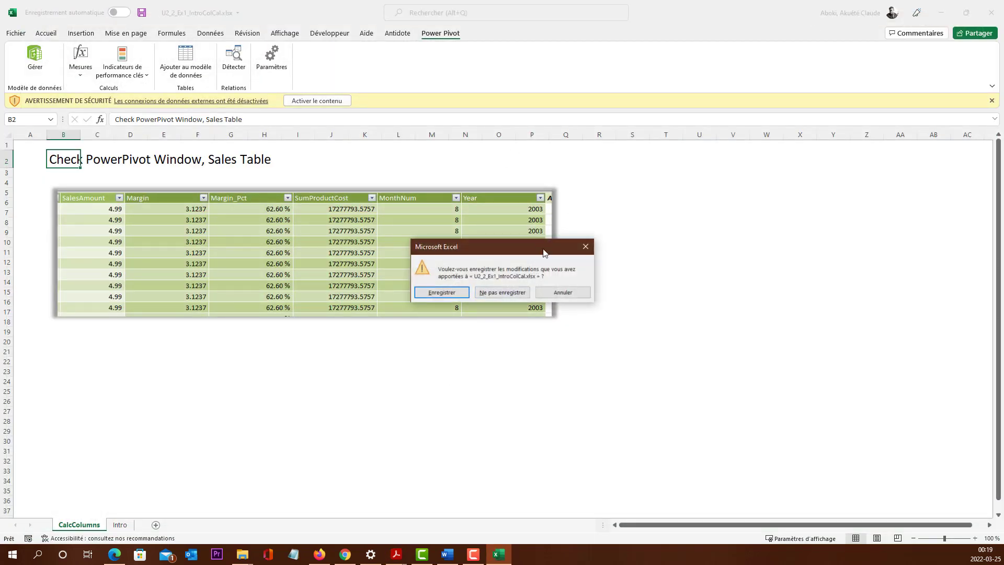
left_click(502, 292)
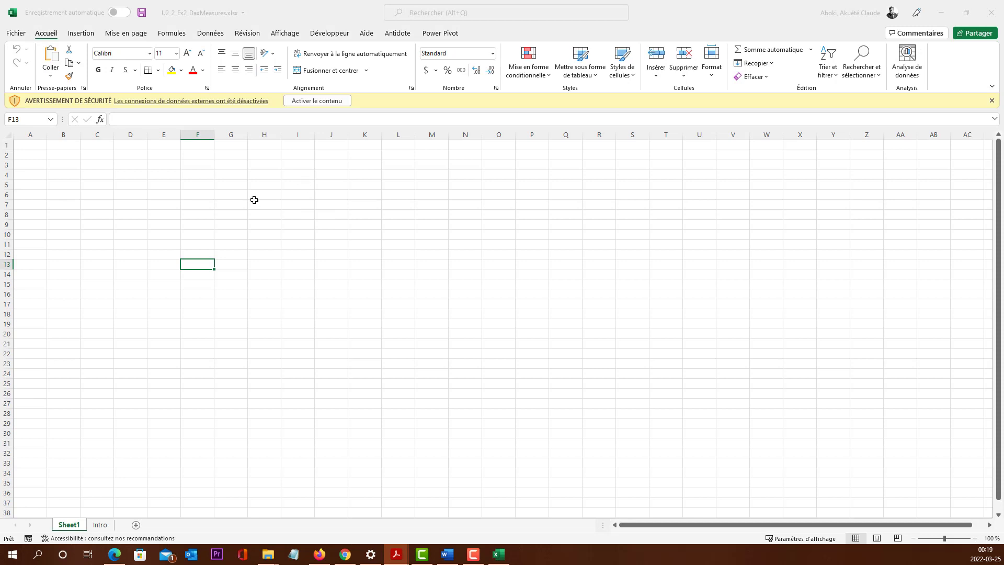
Step: Enable the external data connections in the U2_2_Ex2_DaxMeasures.xlsx workbook and open its Power Pivot data model
left_click(333, 100)
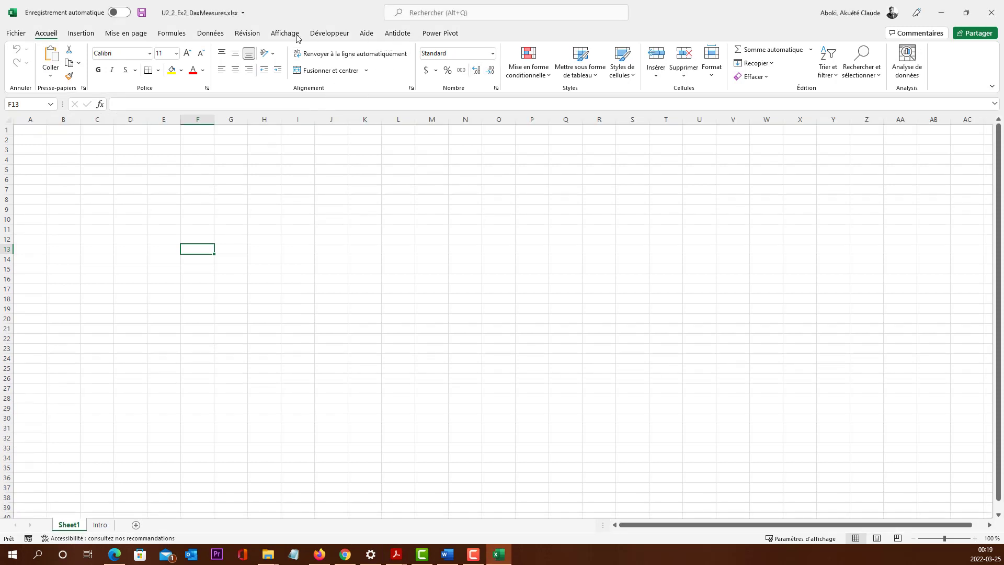
left_click(460, 34)
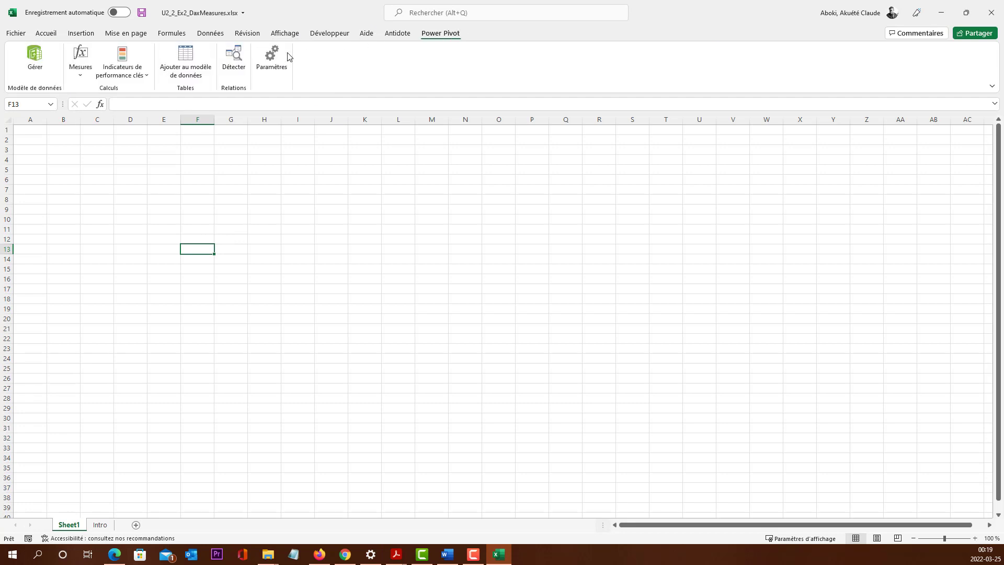
left_click(36, 62)
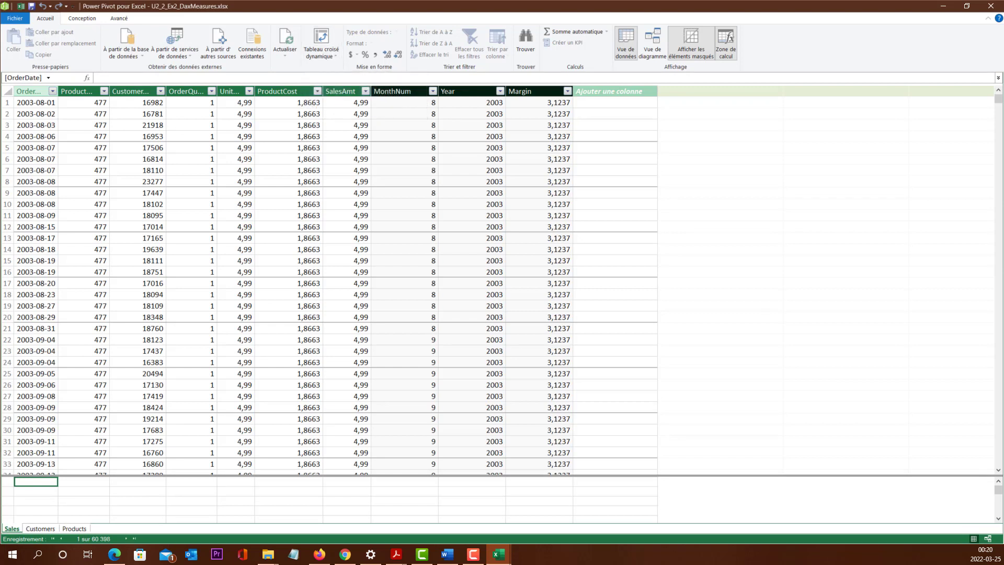
Step: Create a PivotTable from the data model on the existing worksheet at Sheet1 cell F13
left_click(320, 55)
left_click(323, 37)
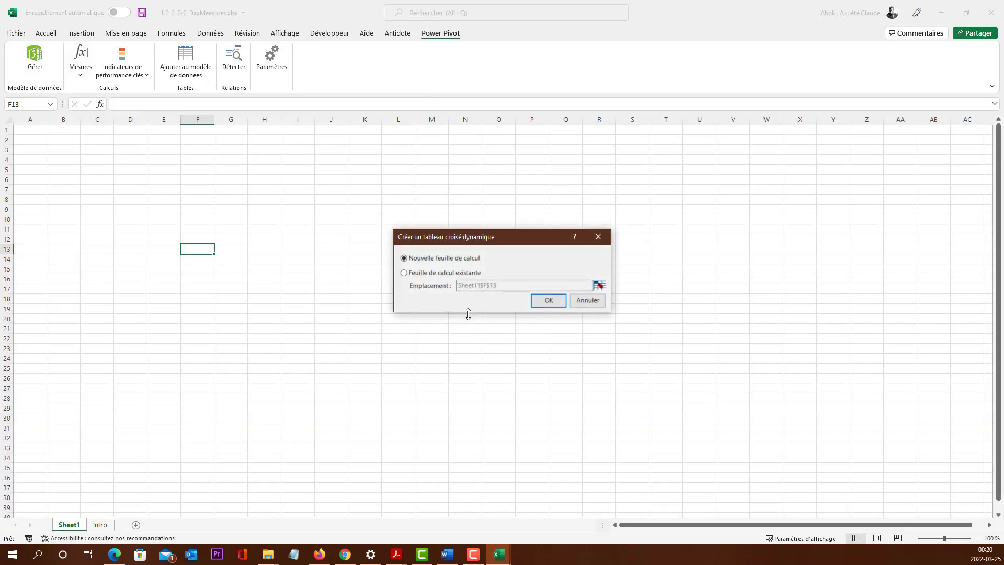
left_click(410, 274)
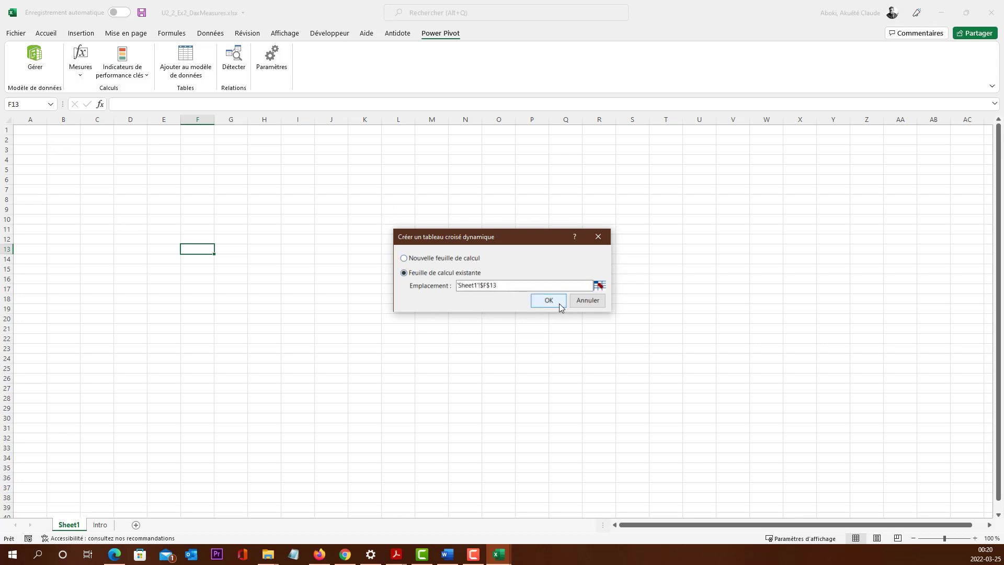
left_click(548, 300)
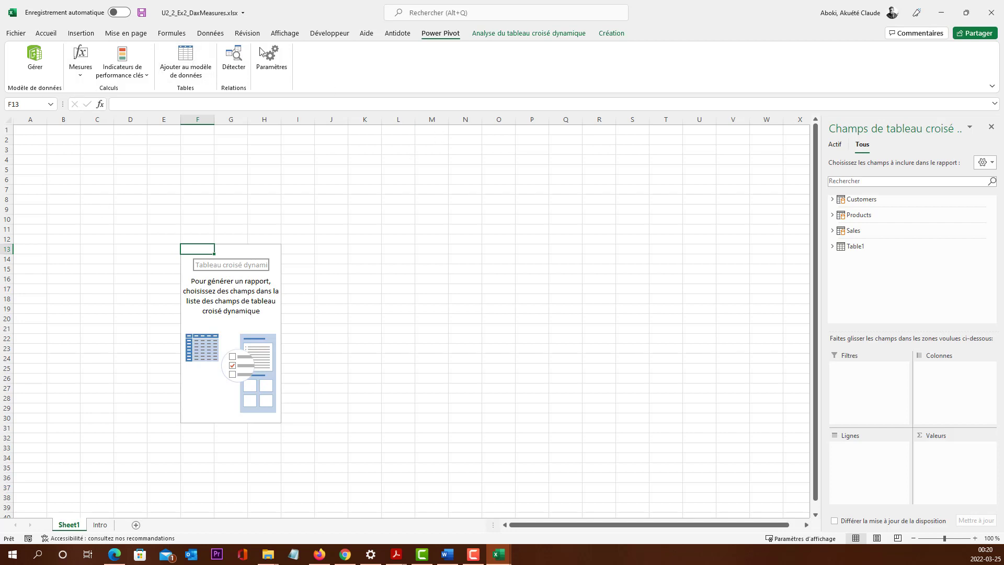
left_click(81, 73)
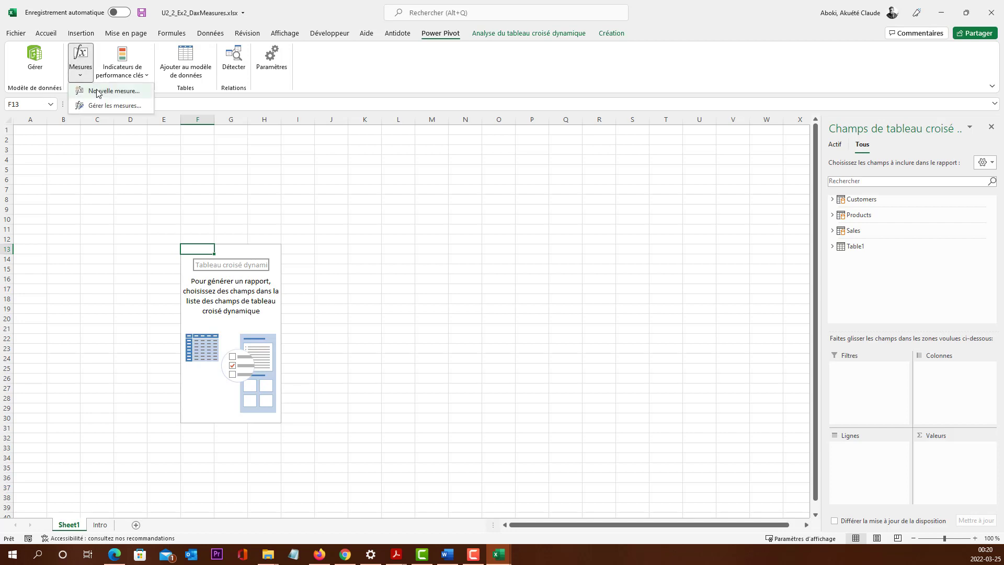
left_click(98, 92)
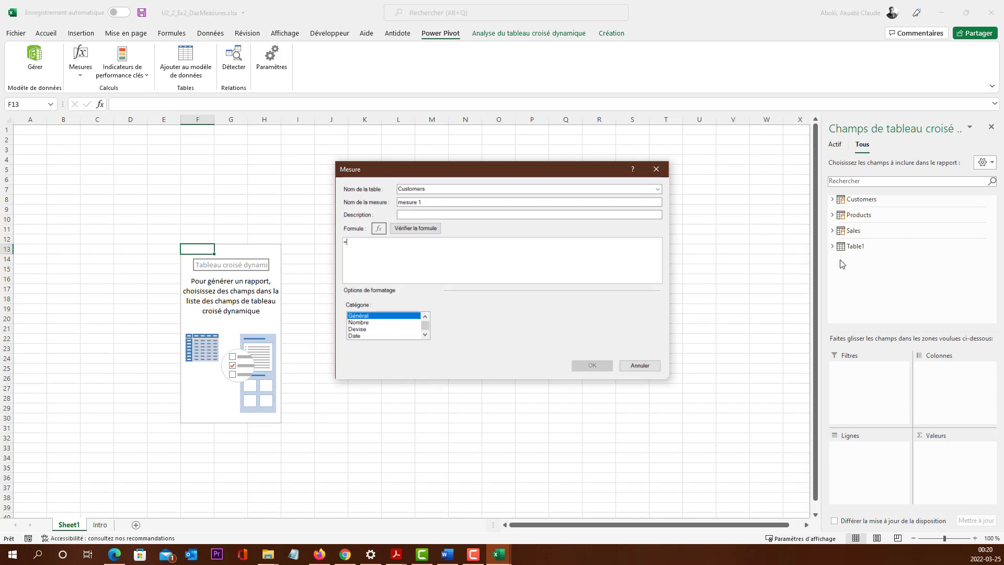
left_click(639, 365)
Step: Expand the Sales table in the PivotTable field list and start a new measure assigned to the Sales table
left_click(831, 231)
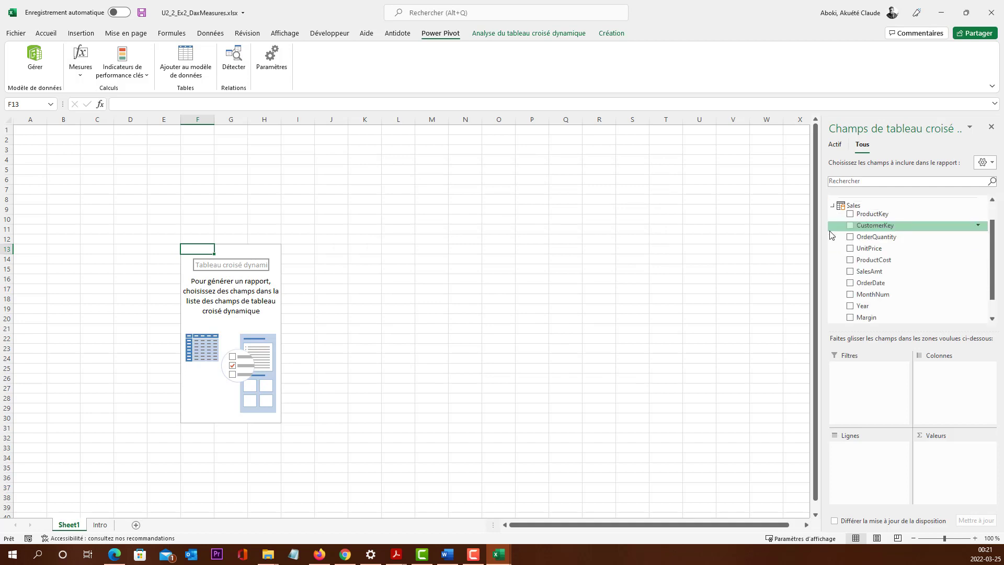
scroll(878, 240, "down", 1)
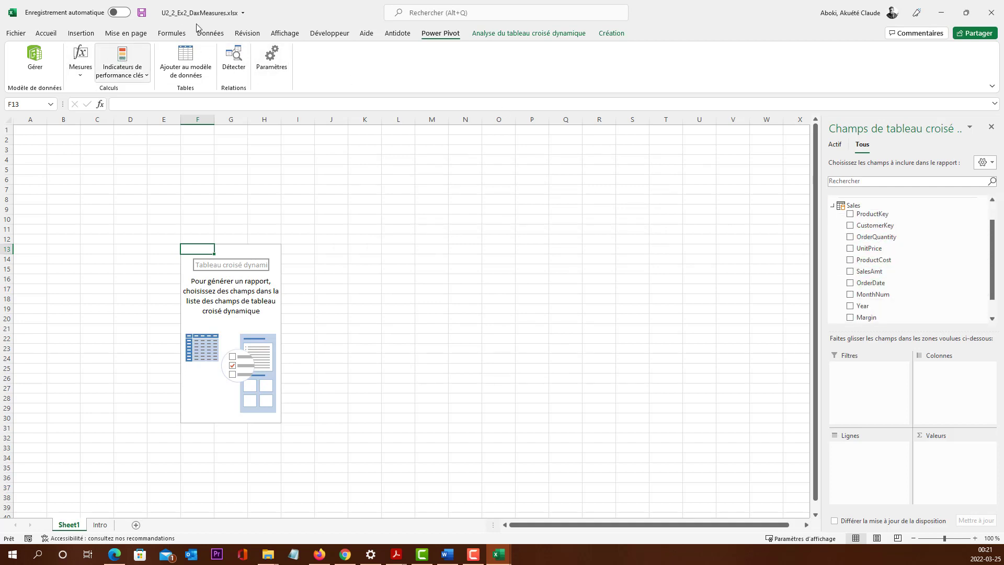
left_click(78, 76)
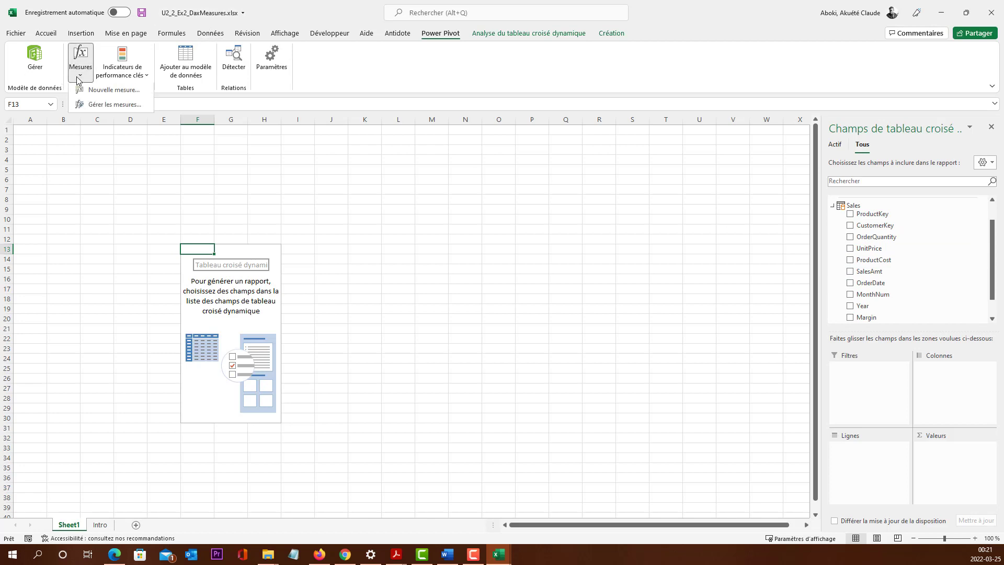
left_click(122, 90)
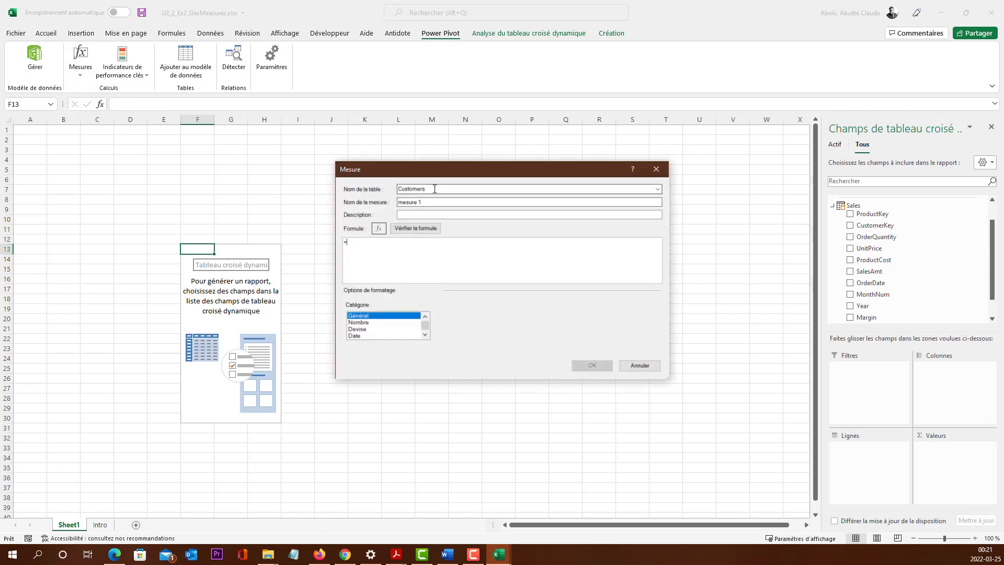
type("Sal")
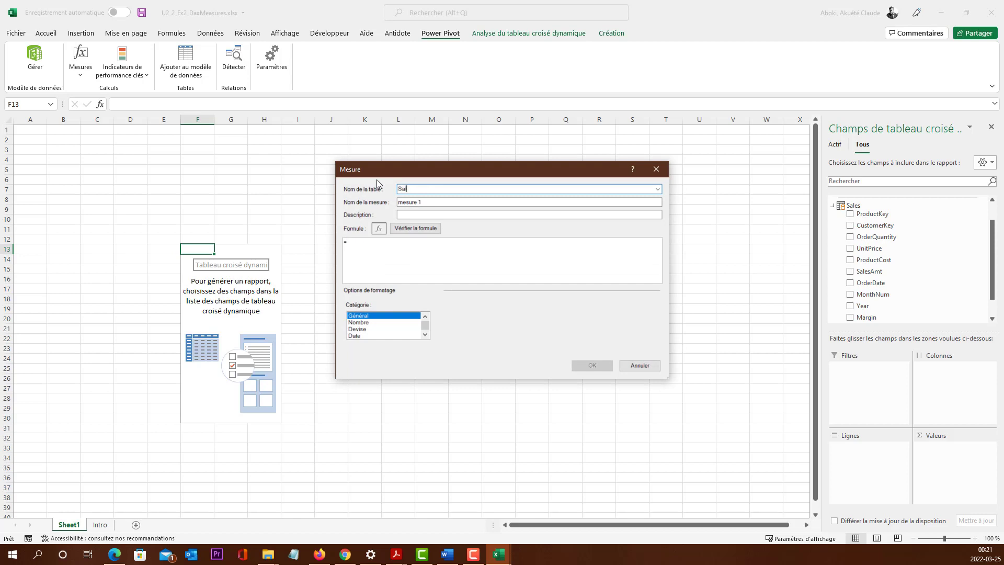
type("es")
key("Tab")
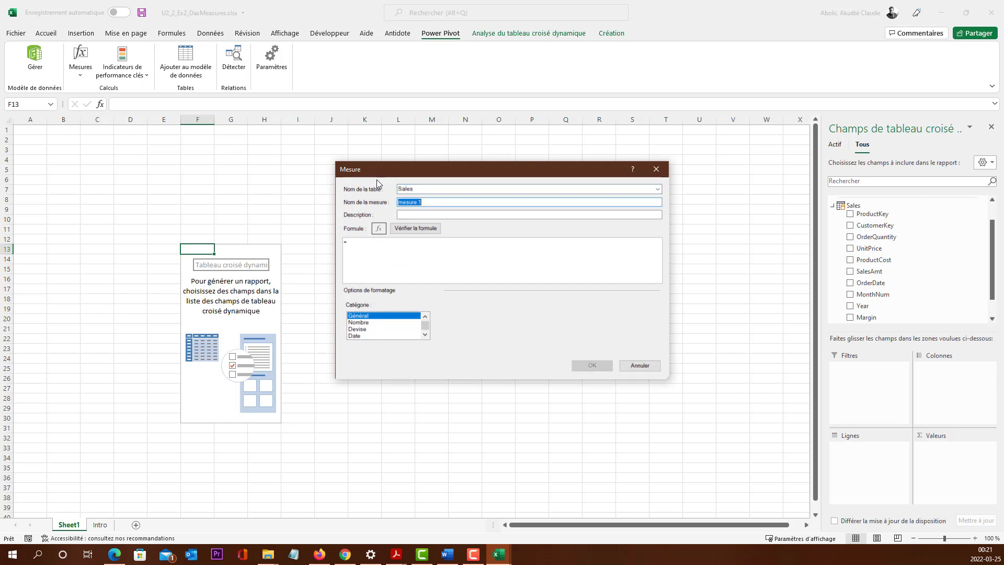
Step: Name the new measure Total Sales and give it the description Total Sales
type("Total SalesTa")
key("BackSpace")
type("otalSales")
key("Left")
key("Left")
key("Tab")
key("Tab")
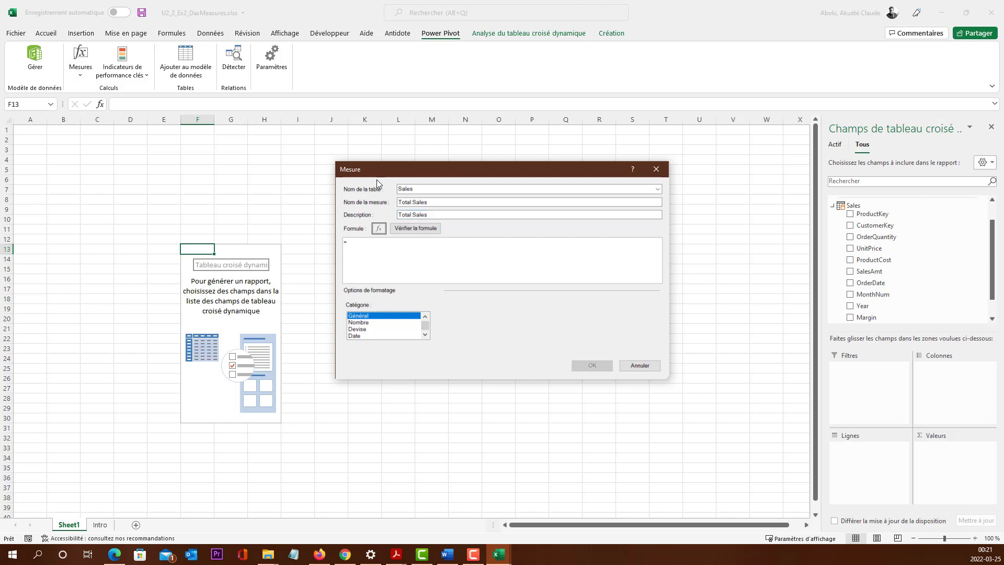
key("Tab")
Step: Define the measure's formula as =SUM([SalesAmt]) and create the measure
type("SUM")
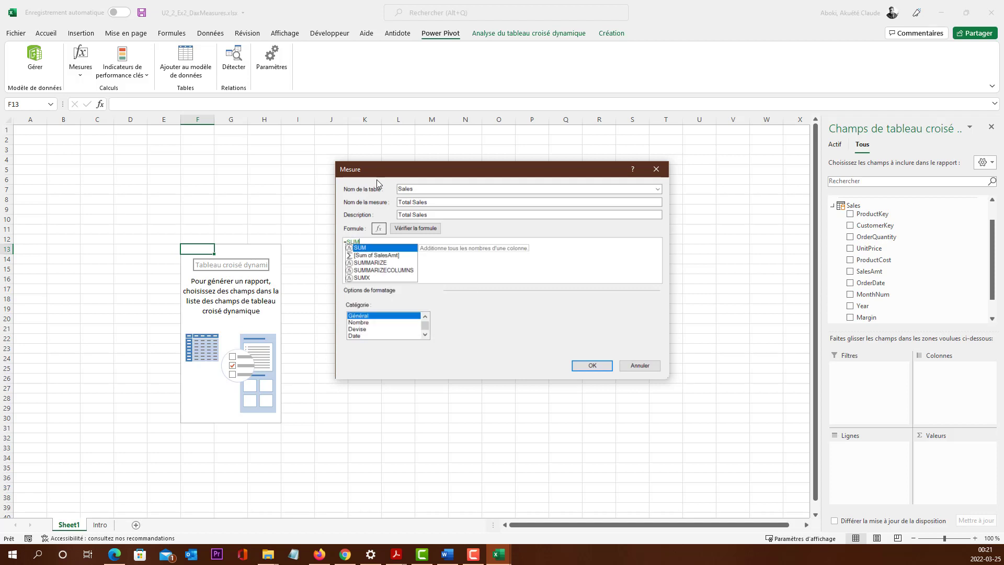
type("(Sales")
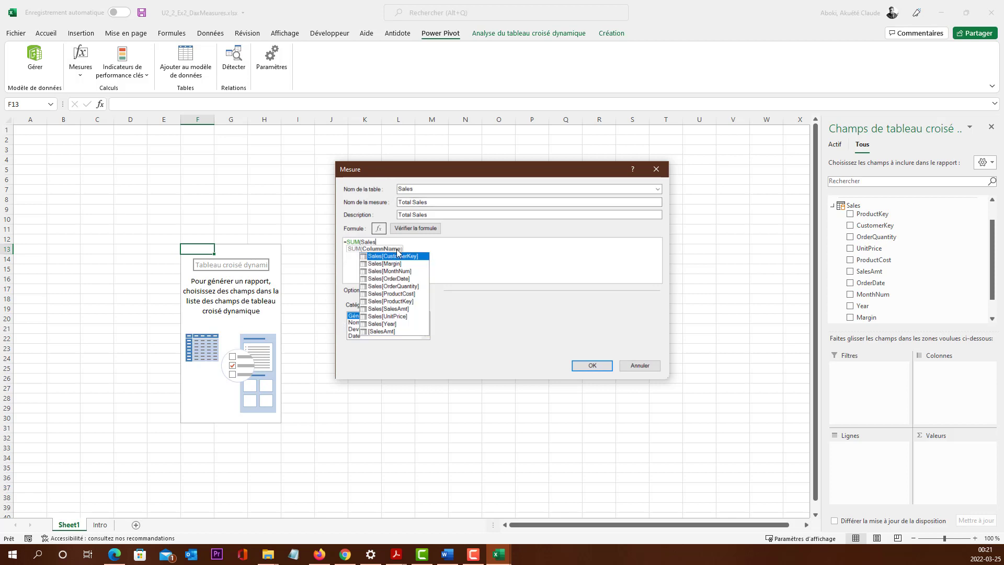
double_click(386, 332)
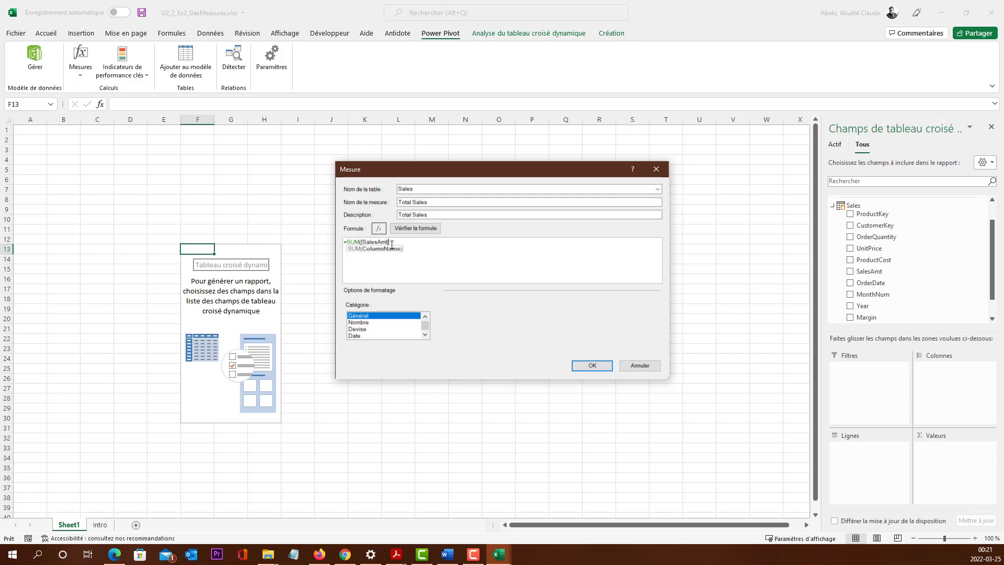
left_click(422, 188)
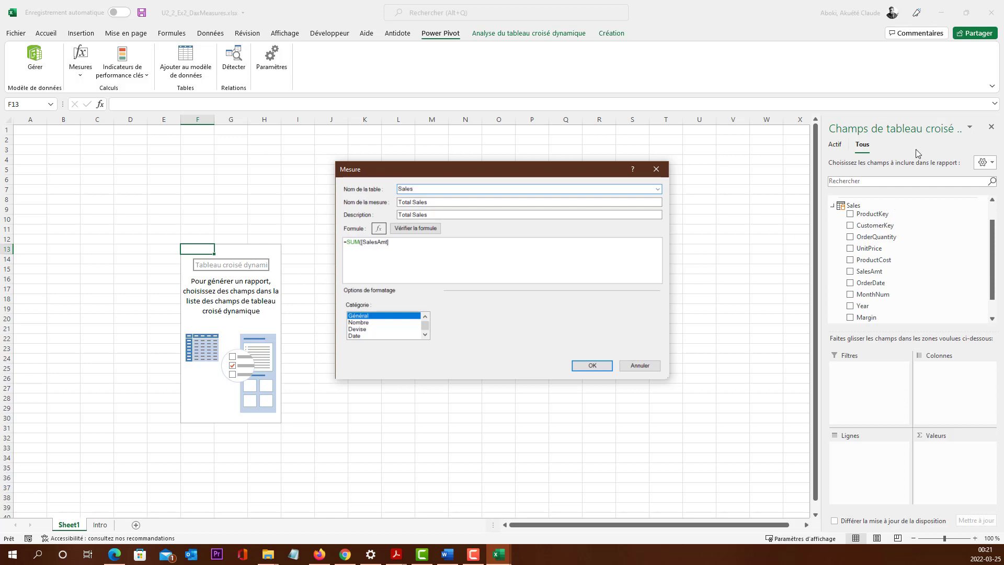
left_click(389, 242)
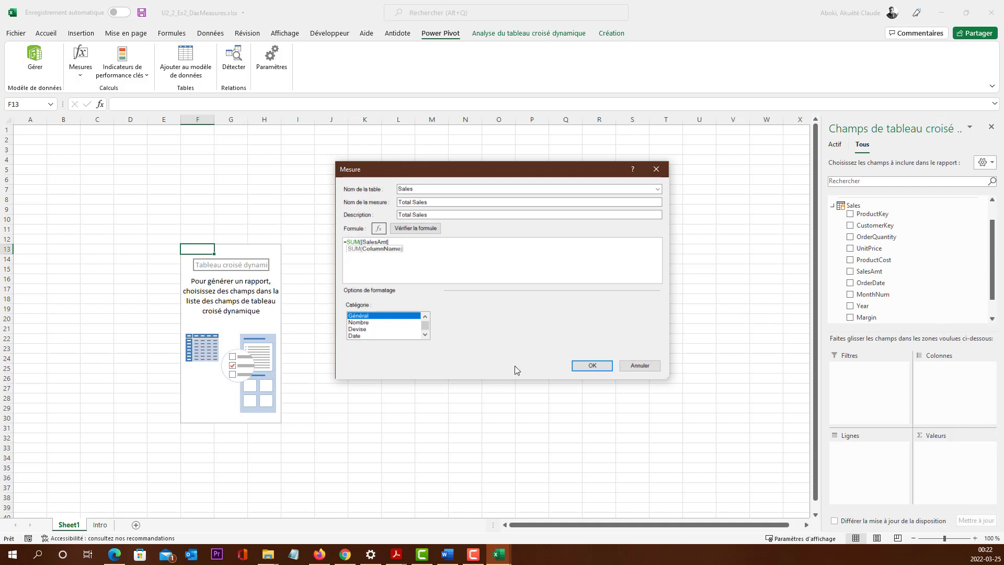
left_click(592, 367)
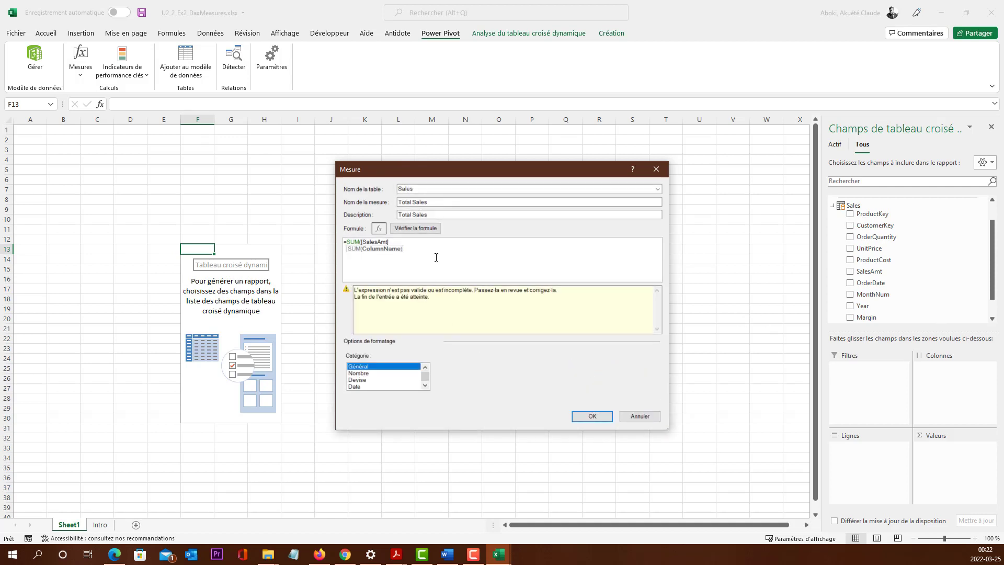
type(")")
left_click(592, 415)
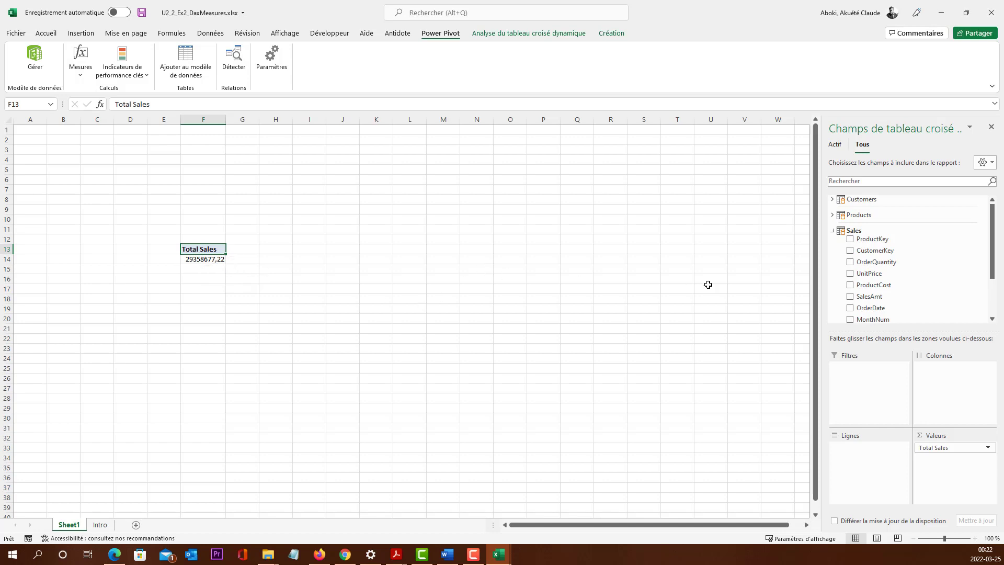
Step: Add the MonthNum field to the PivotTable rows and check the monthly Total Sales values and the grand total
scroll(877, 285, "down", 1)
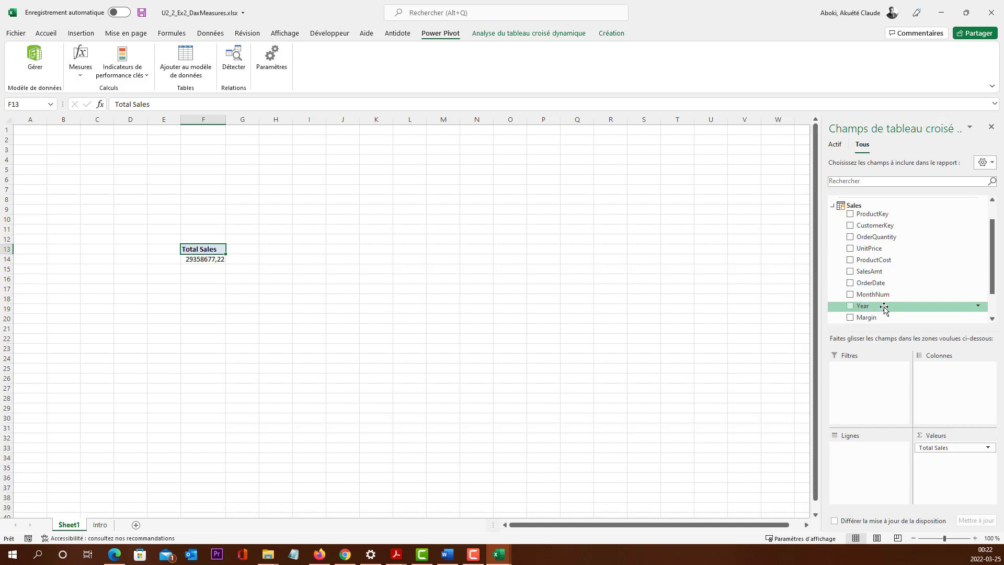
left_click_drag(885, 297, 861, 456)
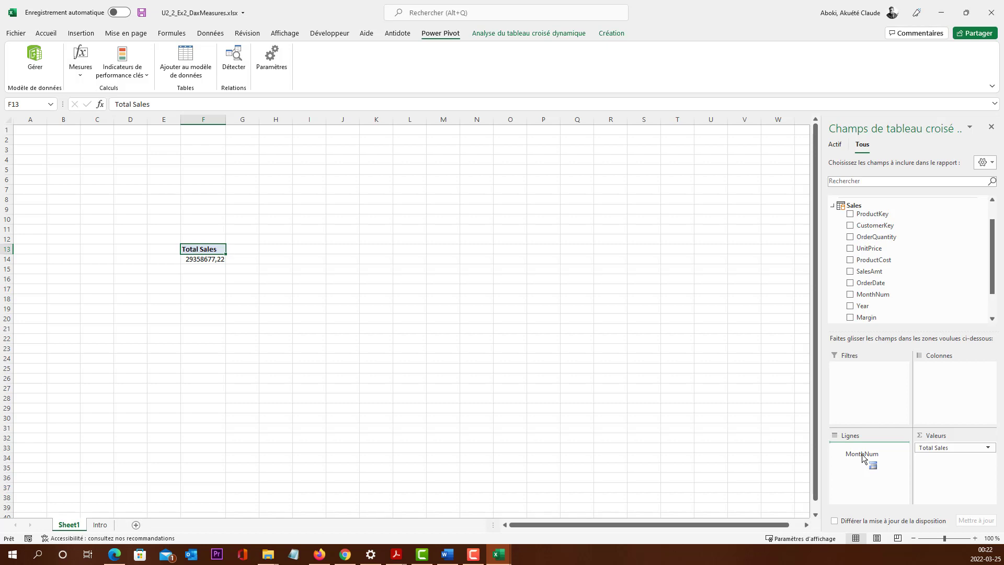
left_click_drag(861, 457, 865, 459)
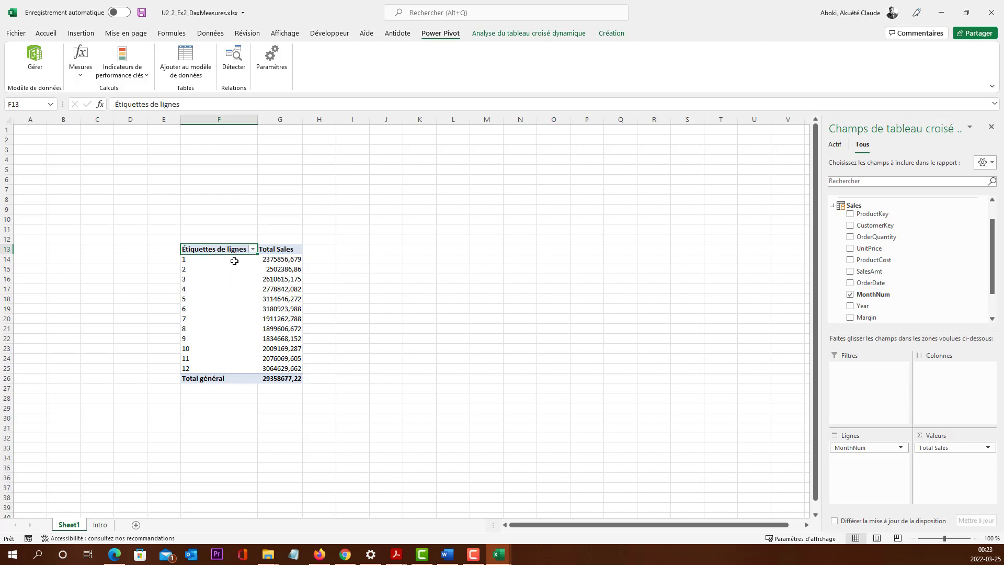
left_click(292, 259)
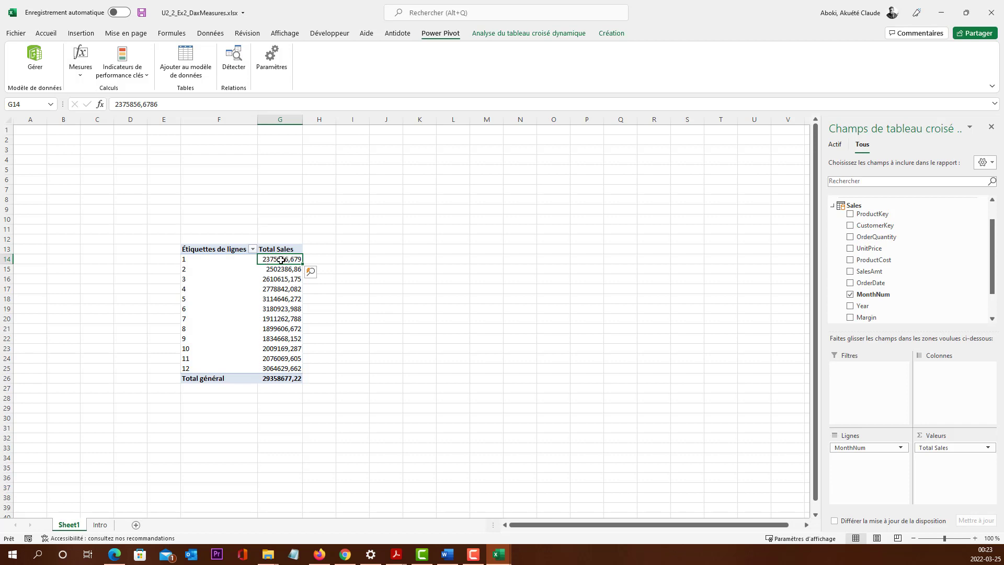
left_click(284, 269)
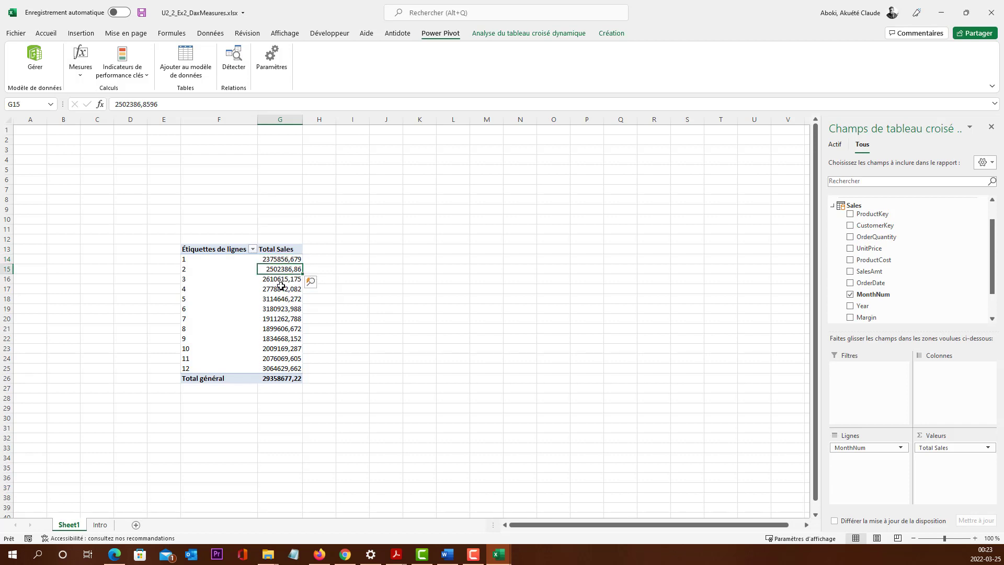
left_click(280, 286)
left_click(279, 369)
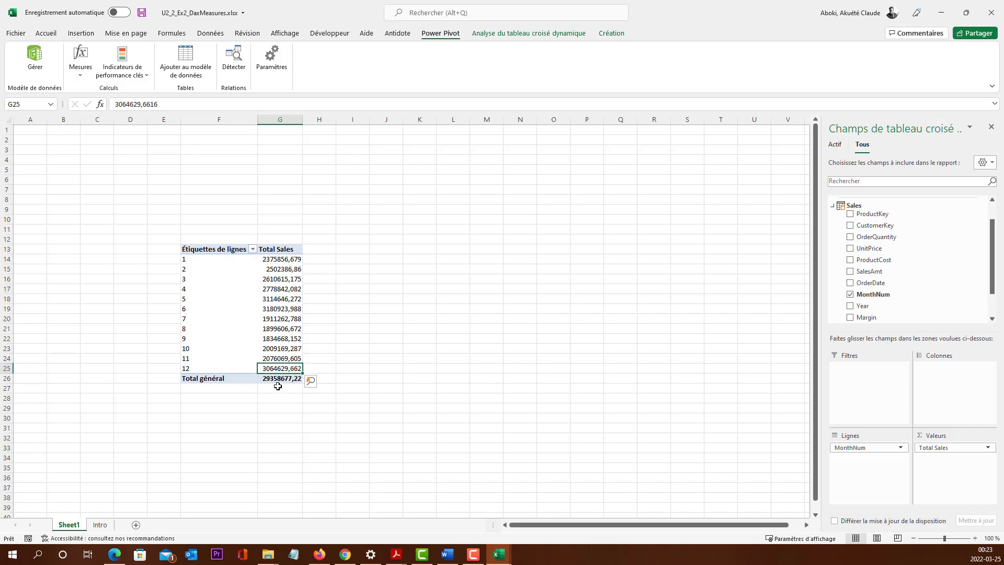
left_click(280, 380)
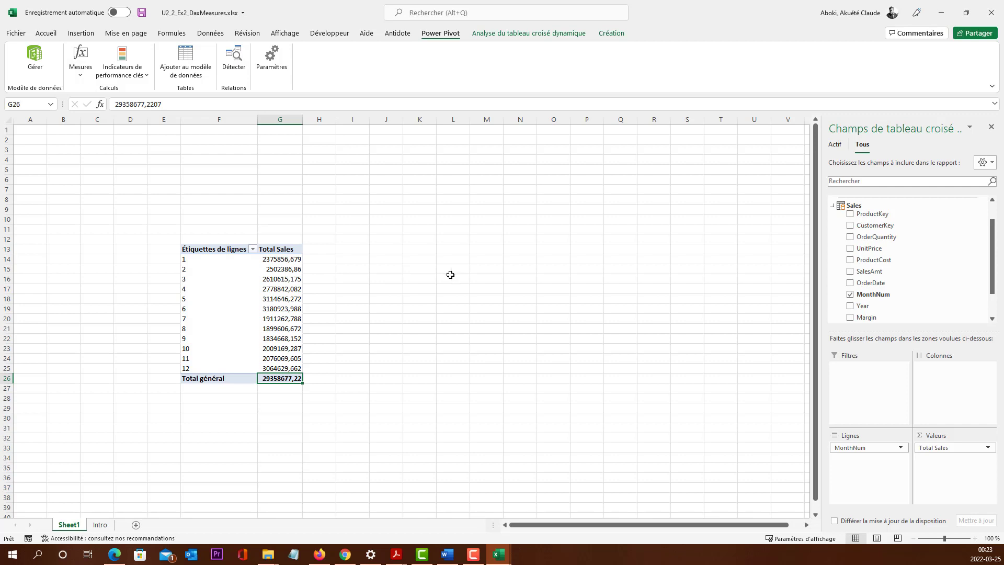
Step: Add the Year field to the PivotTable columns and check the monthly Total Sales values for 2001
scroll(874, 261, "down", 2)
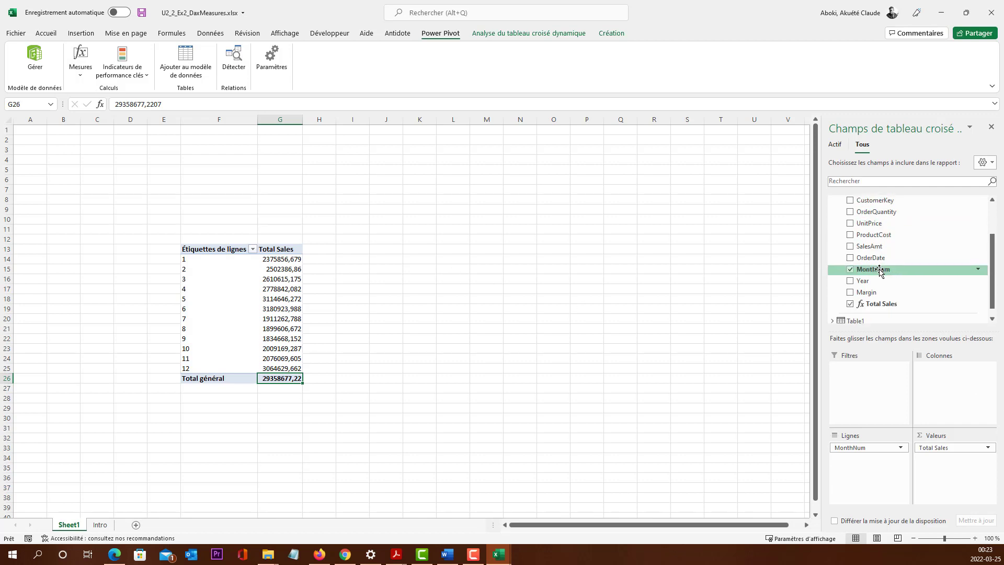
left_click_drag(877, 280, 941, 389)
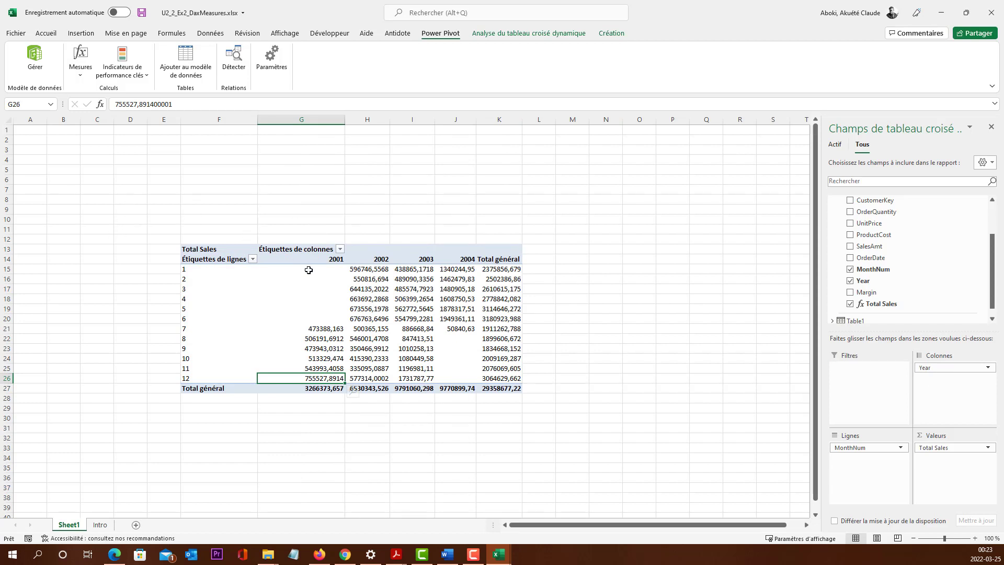
left_click(327, 260)
left_click(313, 270)
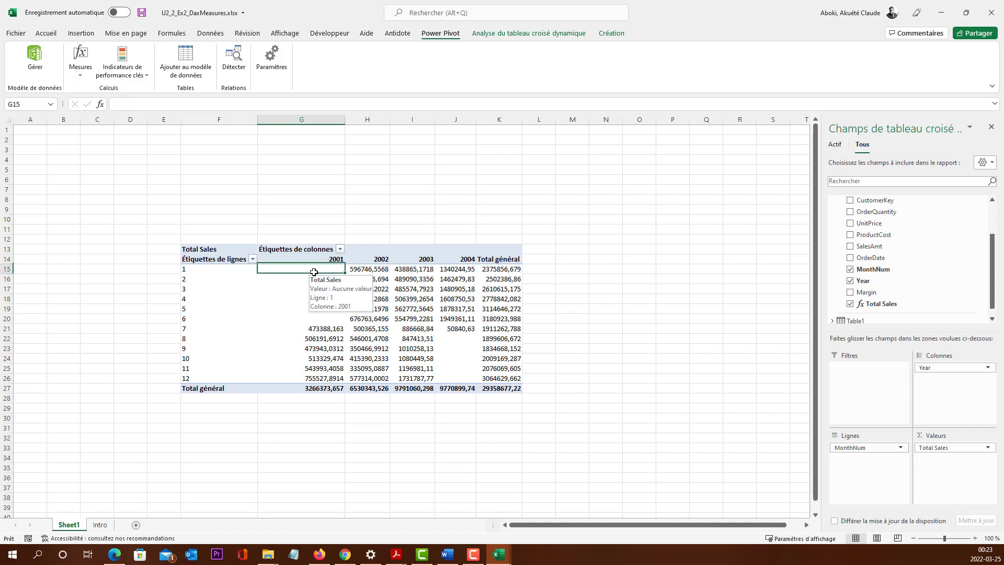
left_click_drag(314, 270, 303, 312)
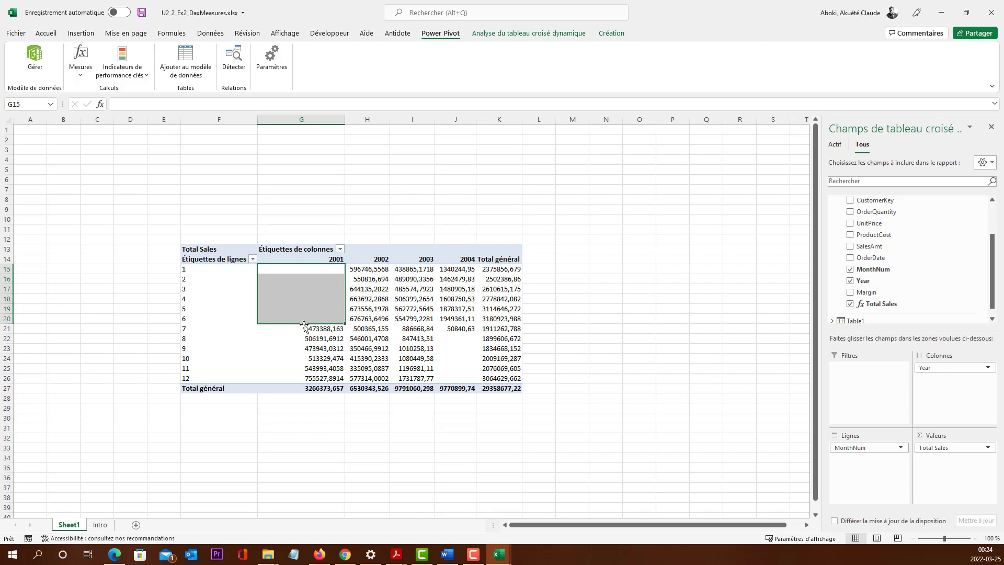
left_click(340, 327)
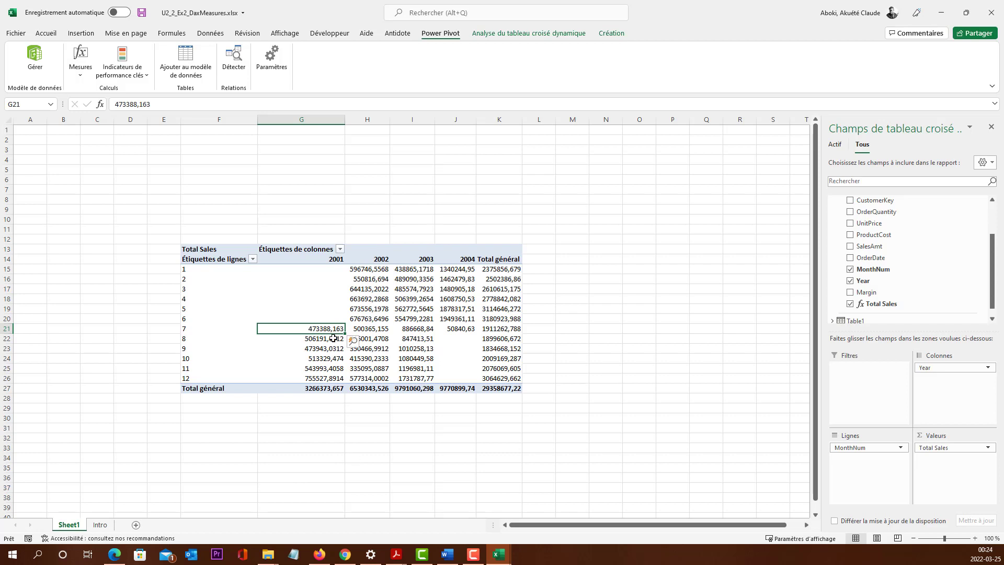
left_click(328, 396)
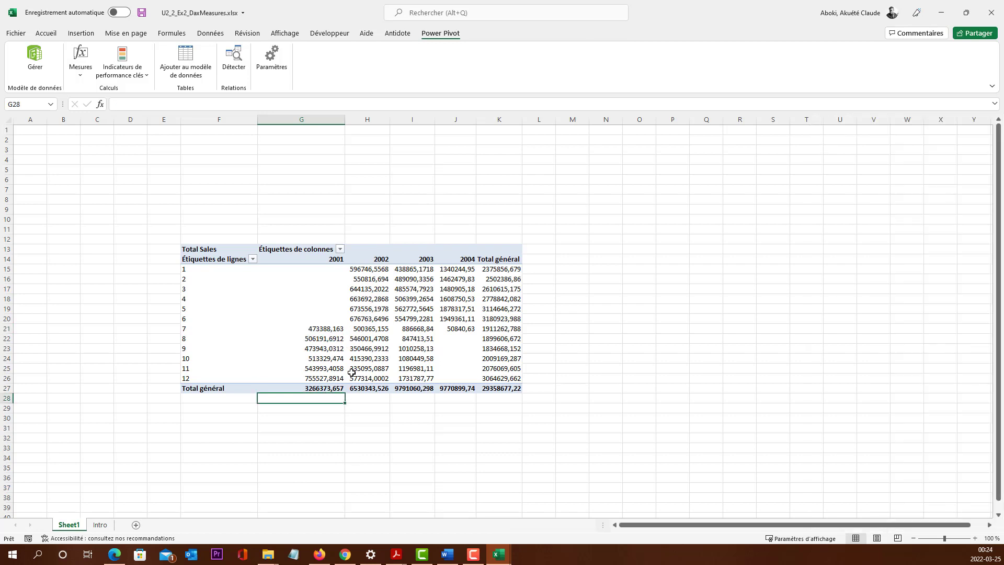
Step: Compare the 2002 and 2003 Total Sales figures in the PivotTable, both the yearly totals and month 1
left_click(374, 289)
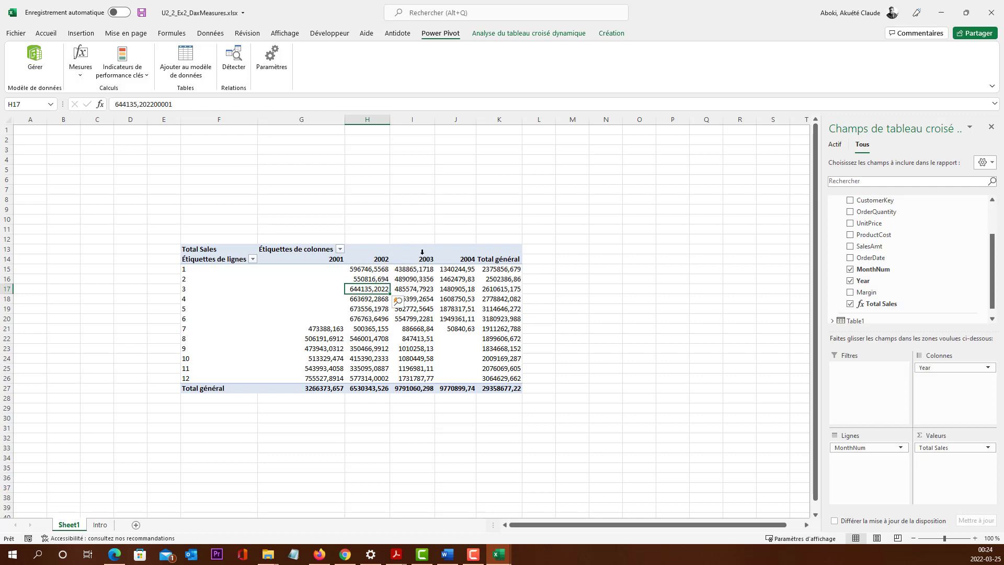
left_click(413, 388)
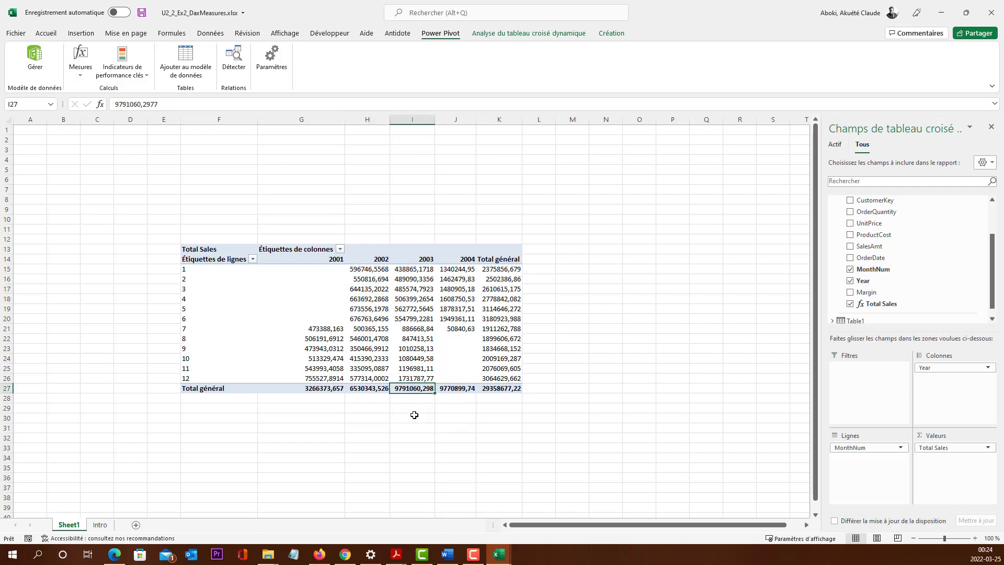
left_click(371, 388)
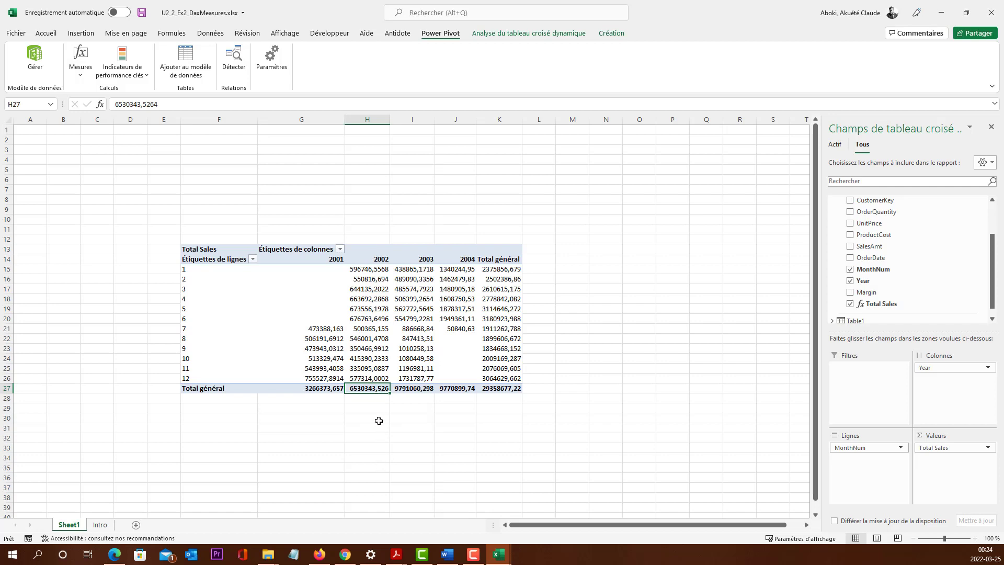
left_click(416, 388)
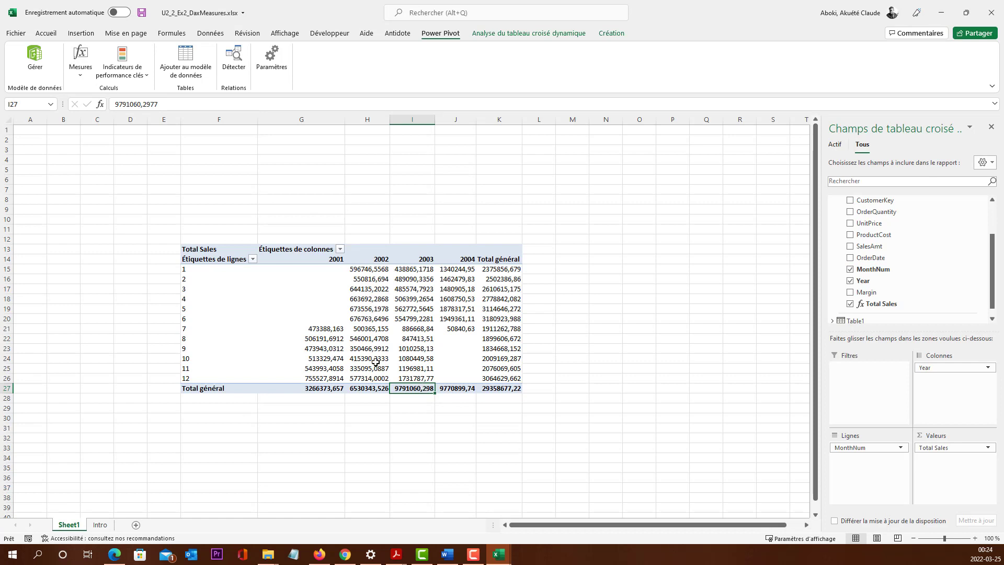
mouse_move(376, 362)
left_click(381, 271)
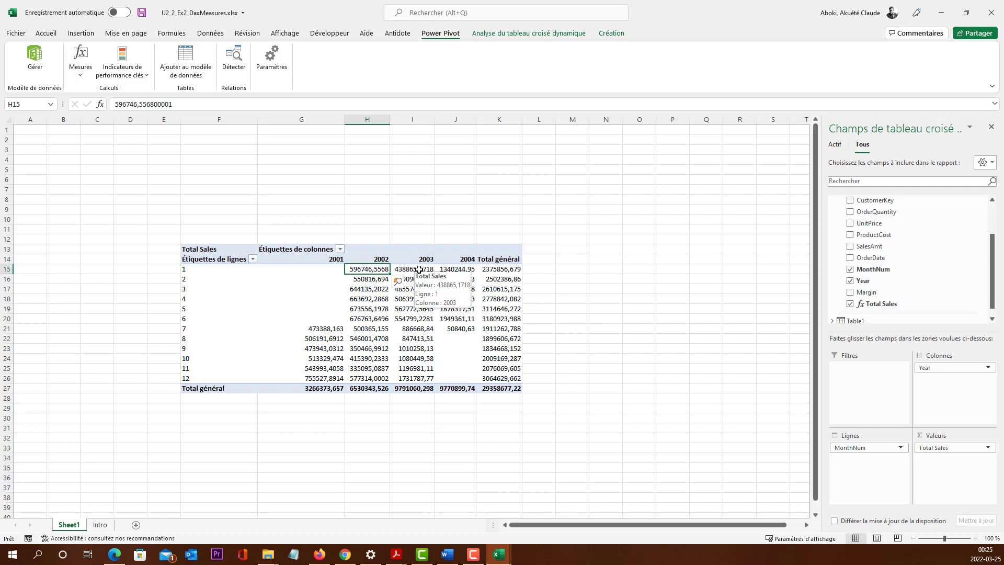
left_click(419, 268)
mouse_move(372, 273)
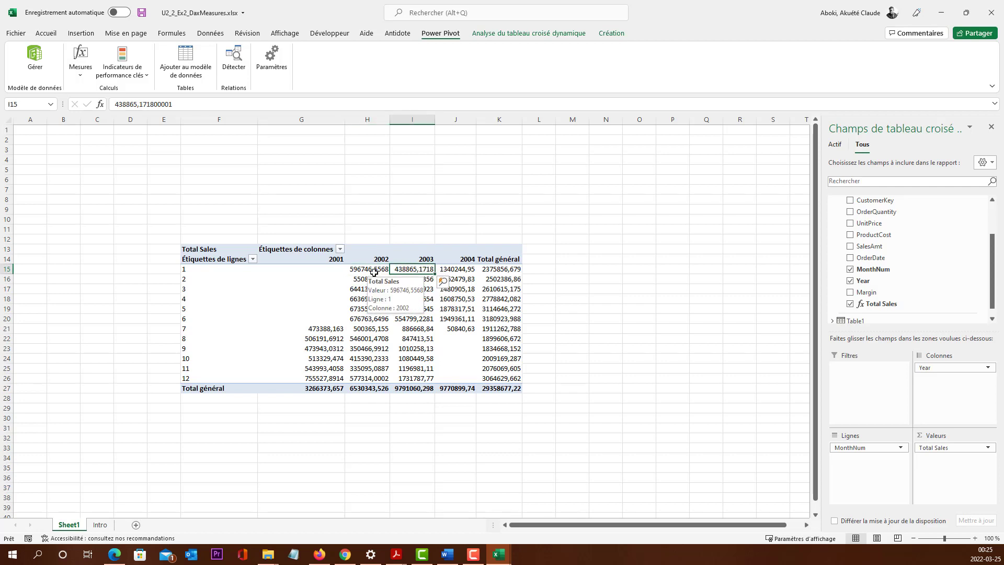
left_click(371, 270)
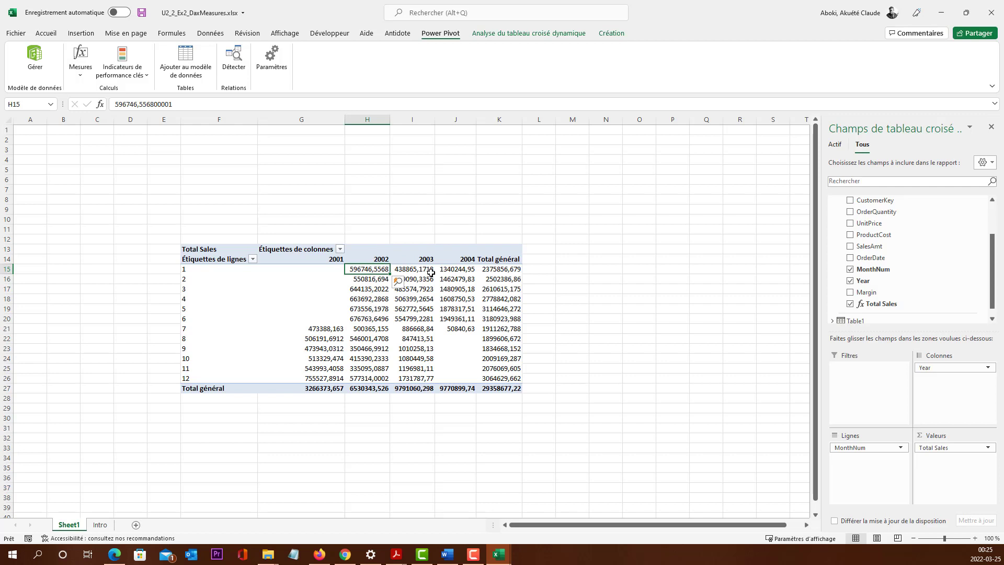
left_click(422, 270)
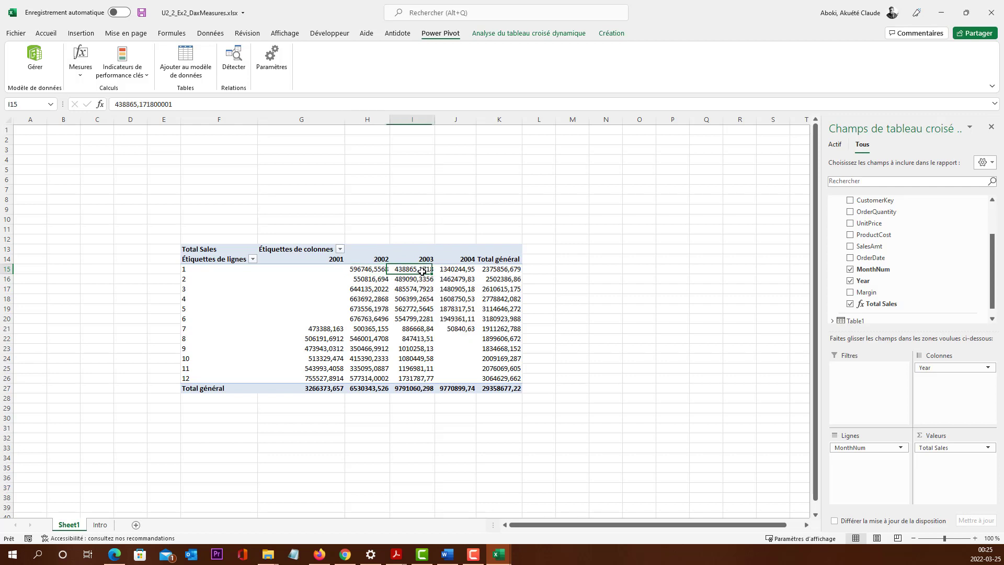
mouse_move(416, 322)
key("F10")
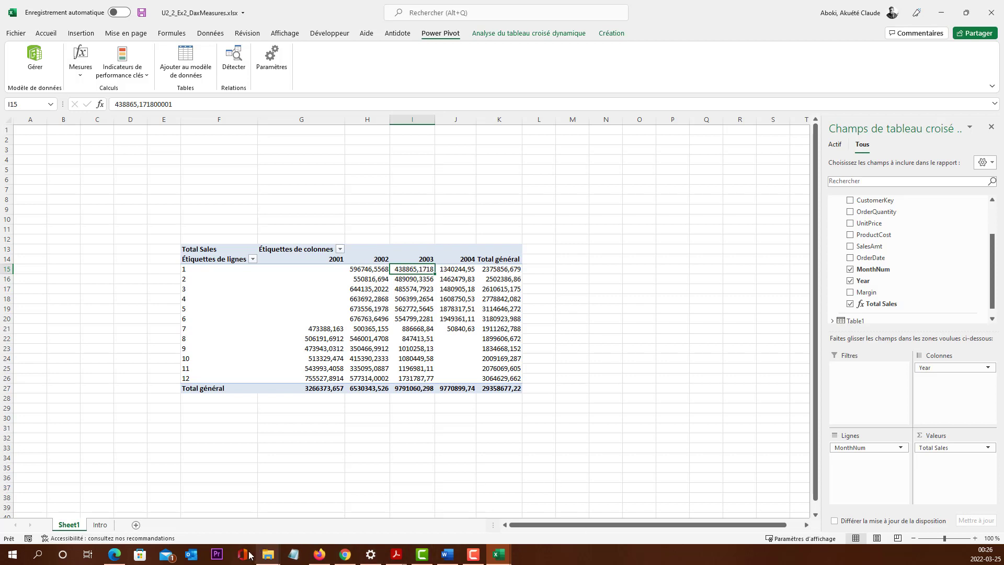
left_click(473, 554)
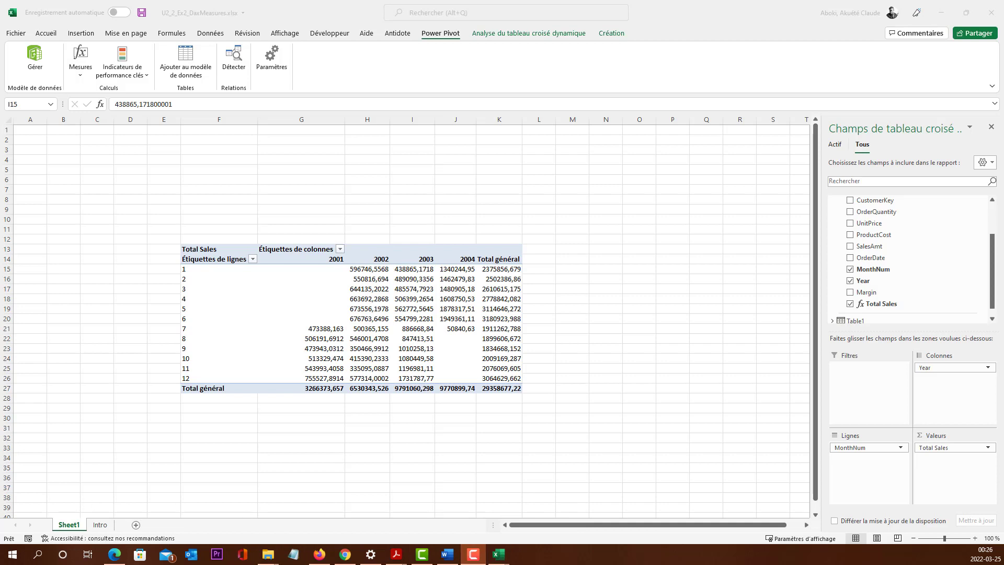